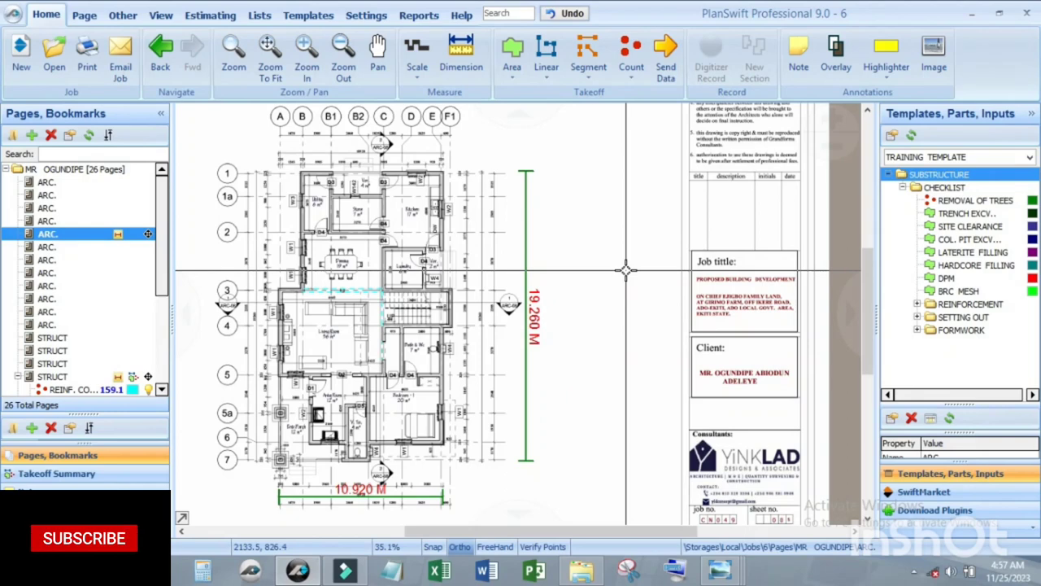
{"action": "scroll", "coordinate": [529, 293], "scroll_direction": "up", "scroll_amount": 3}
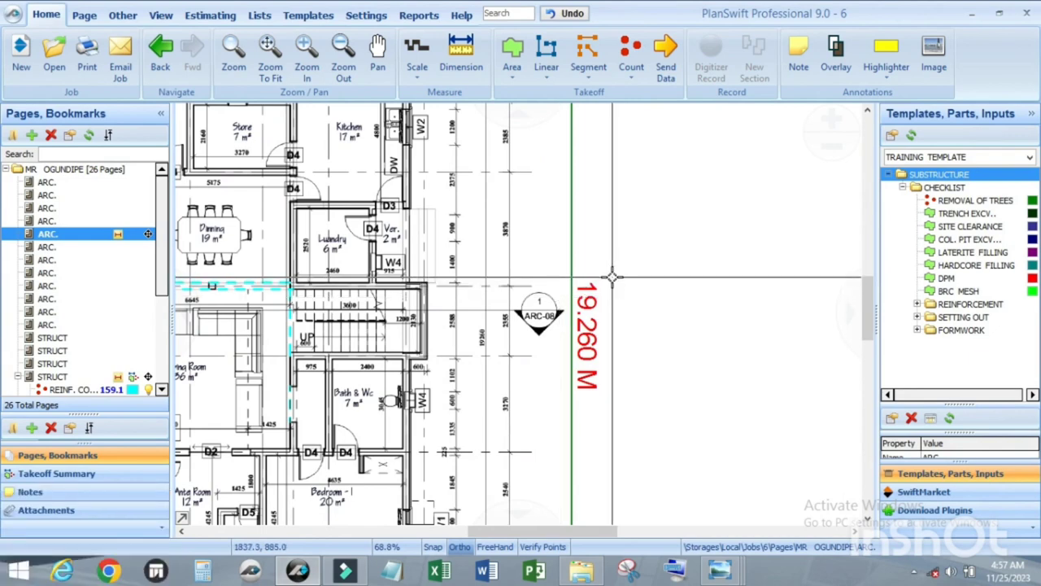
{"action": "scroll", "coordinate": [630, 283], "scroll_direction": "down", "scroll_amount": 4}
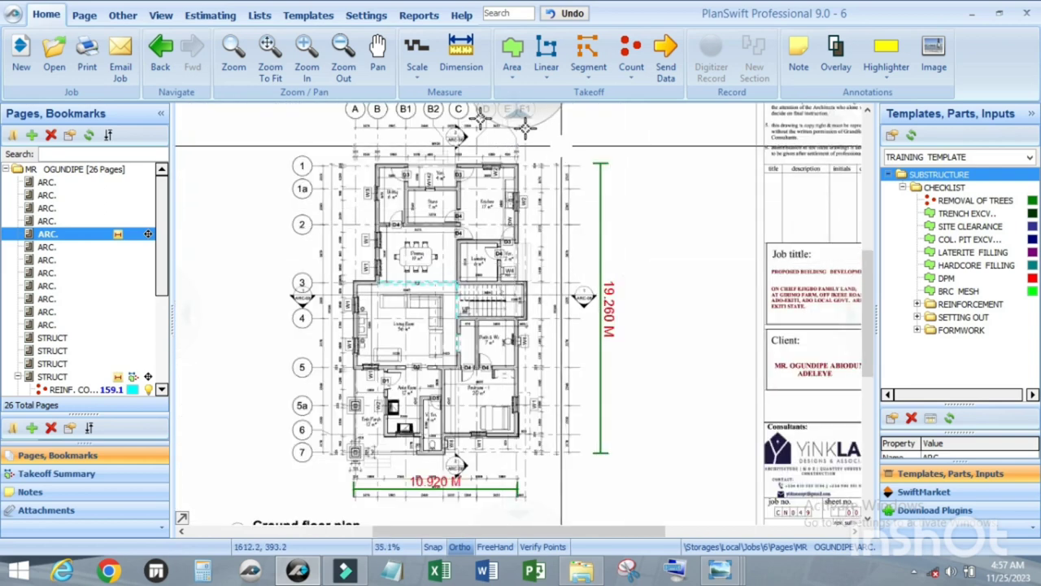
{"action": "scroll", "coordinate": [707, 450], "scroll_direction": "up", "scroll_amount": 2}
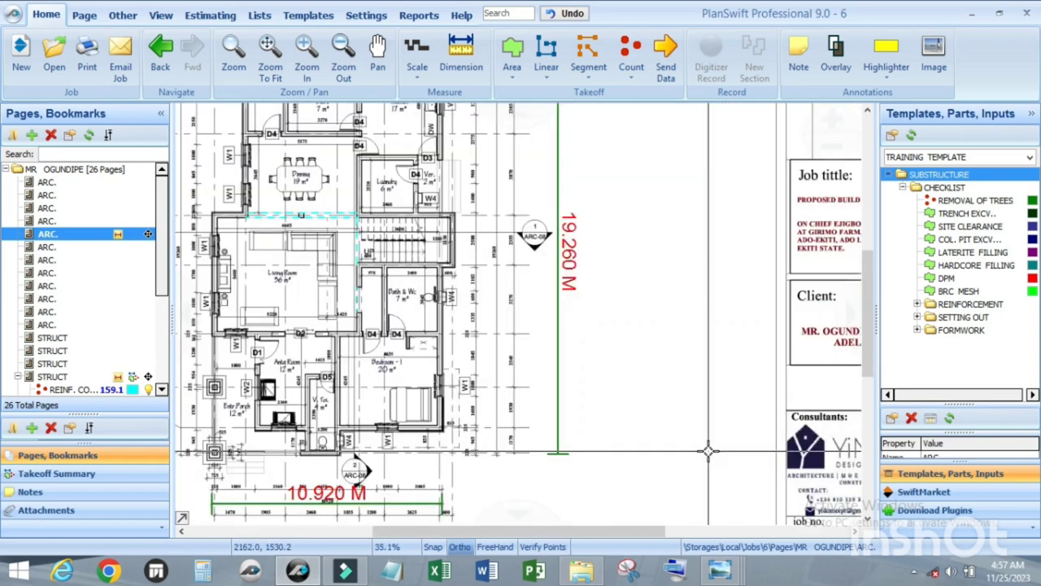
Examine the site photo IMG_20220209_145711_782.jpg in Windows Photo Viewer for how blocks are laid in the foundation trench.
{"action": "mouse_move", "coordinate": [724, 576]}
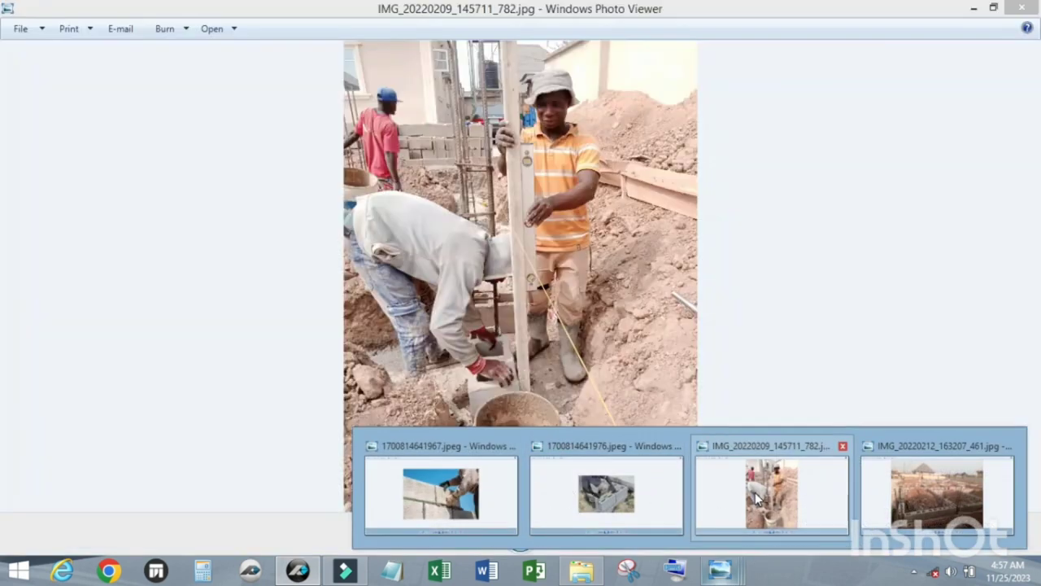
{"action": "left_click", "coordinate": [755, 492]}
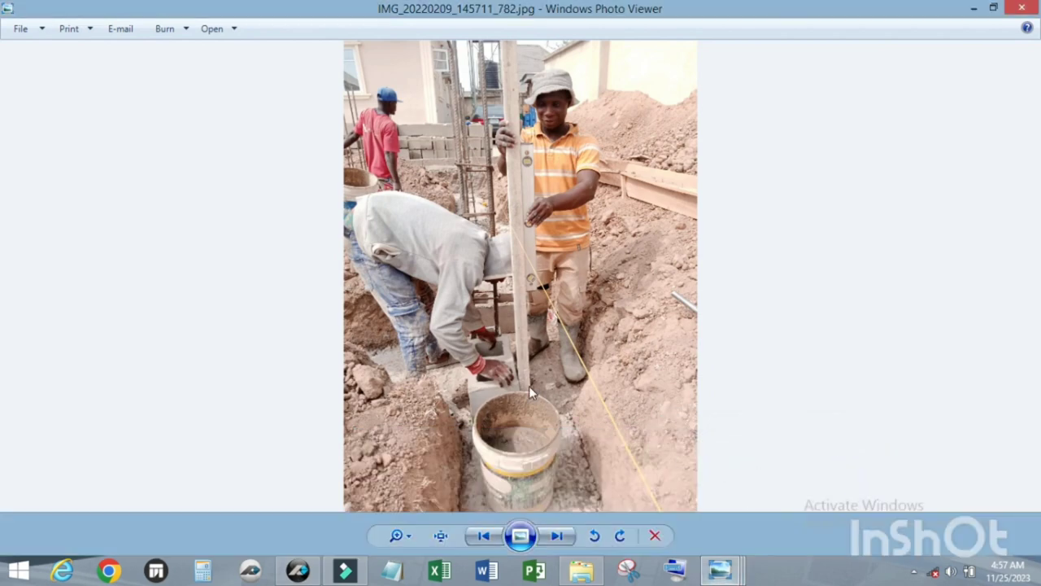
{"action": "scroll", "coordinate": [528, 385], "scroll_direction": "up", "scroll_amount": 1}
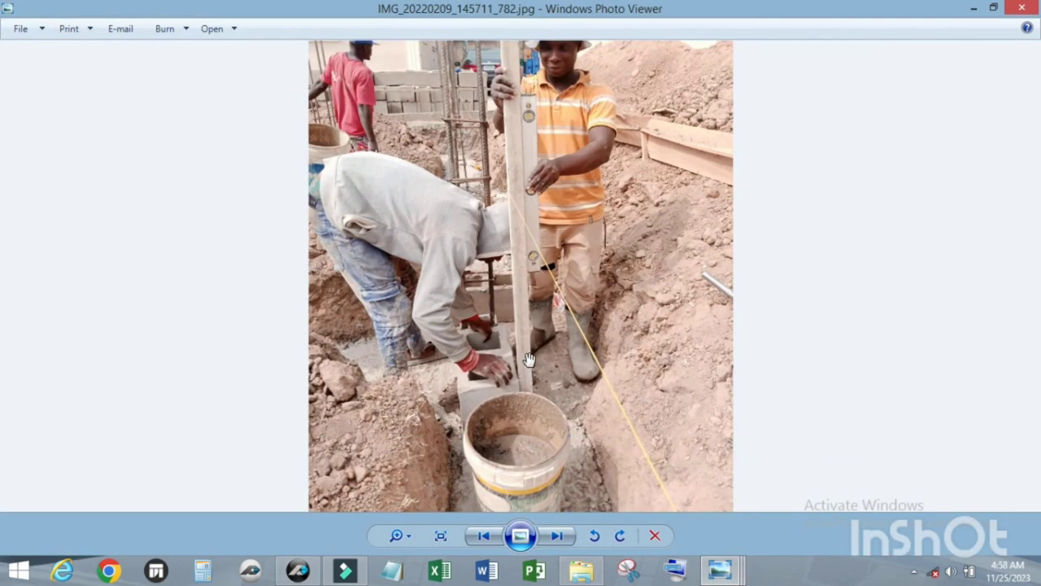
{"action": "scroll", "coordinate": [528, 360], "scroll_direction": "up", "scroll_amount": 3}
{"action": "scroll", "coordinate": [533, 358], "scroll_direction": "down", "scroll_amount": 5}
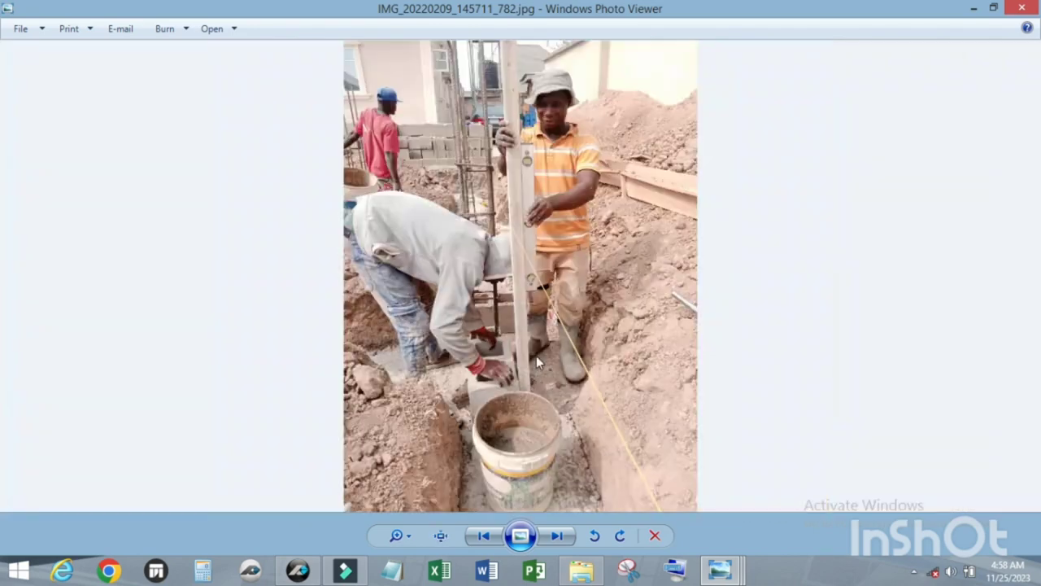
{"action": "scroll", "coordinate": [535, 356], "scroll_direction": "up", "scroll_amount": 1}
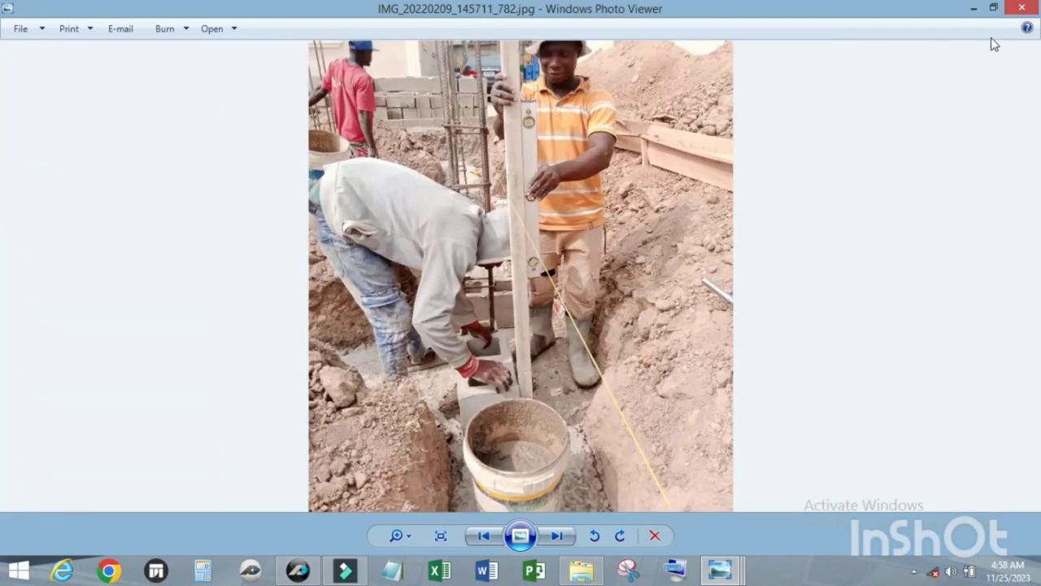
{"action": "left_click", "coordinate": [973, 10]}
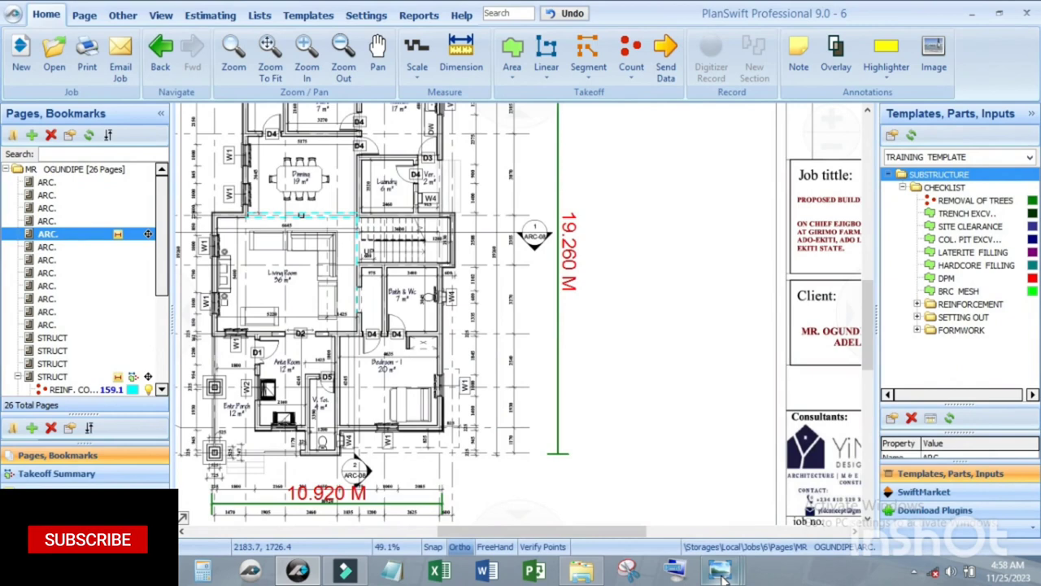
Examine the site photo IMG_20220212_163207_461.jpg for the block walls and column starter bars across the foundation.
{"action": "mouse_move", "coordinate": [721, 572]}
{"action": "mouse_move", "coordinate": [648, 499]}
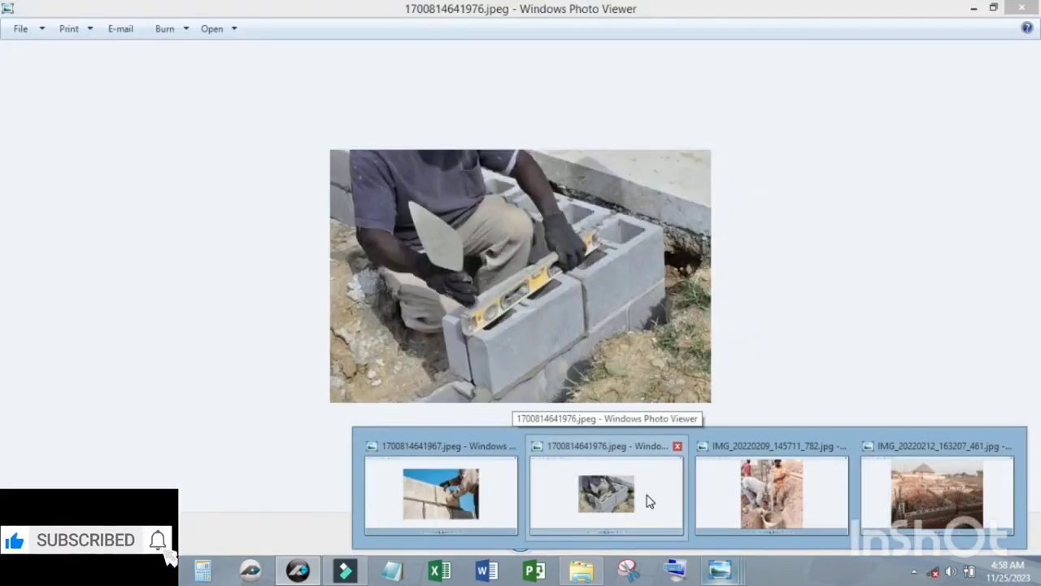
{"action": "mouse_move", "coordinate": [447, 495]}
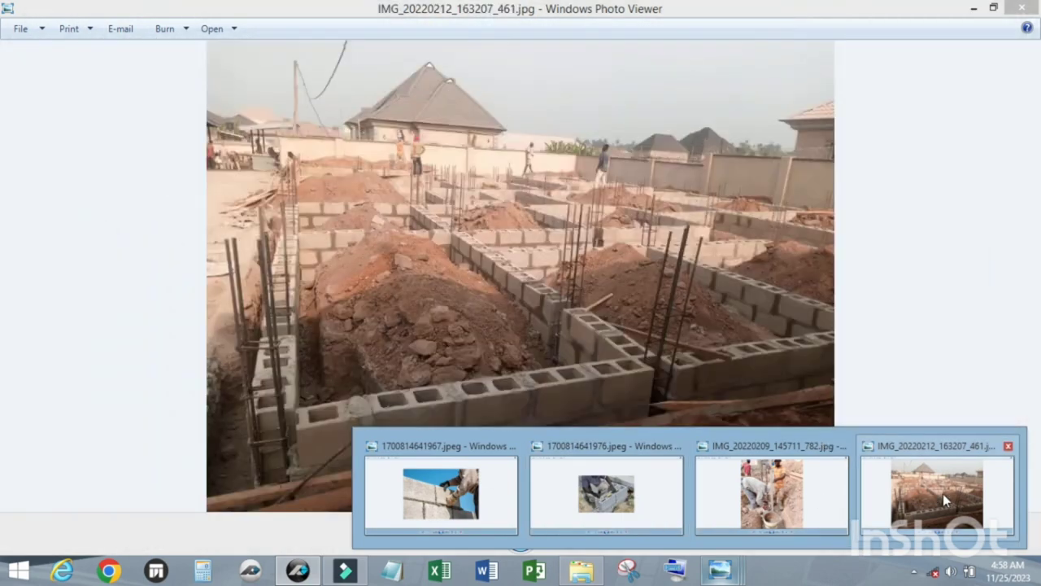
{"action": "left_click", "coordinate": [943, 494]}
{"action": "scroll", "coordinate": [644, 381], "scroll_direction": "up", "scroll_amount": 3}
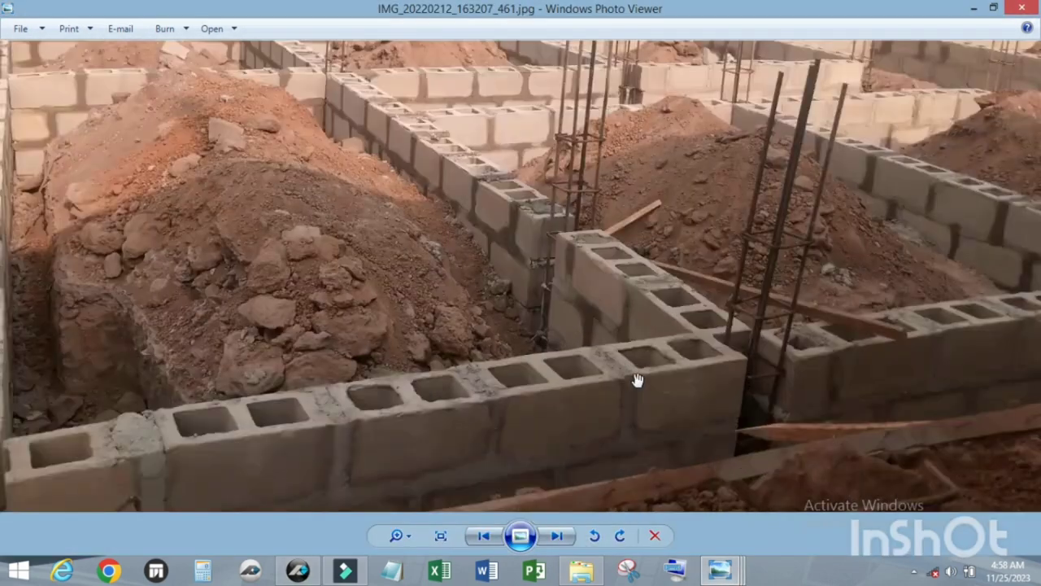
{"action": "scroll", "coordinate": [665, 379], "scroll_direction": "down", "scroll_amount": 3}
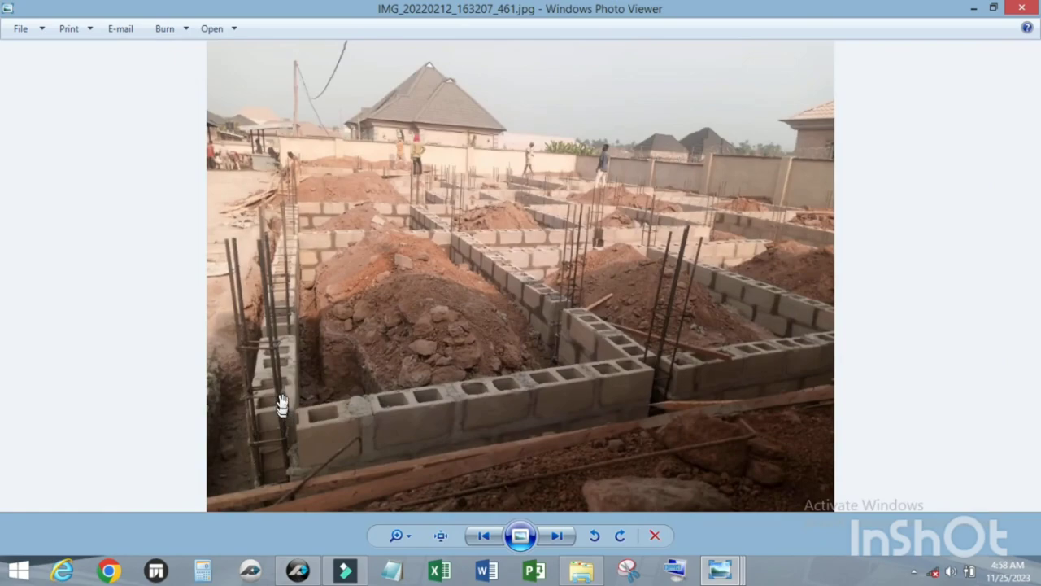
{"action": "scroll", "coordinate": [301, 403], "scroll_direction": "up", "scroll_amount": 3}
{"action": "scroll", "coordinate": [350, 406], "scroll_direction": "down", "scroll_amount": 3}
{"action": "scroll", "coordinate": [644, 288], "scroll_direction": "up", "scroll_amount": 4}
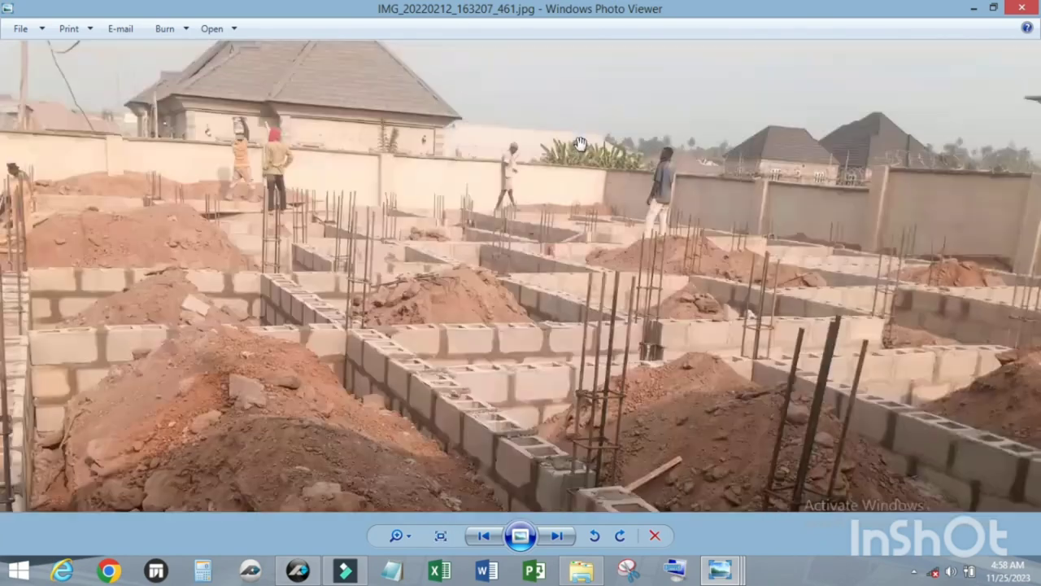
{"action": "scroll", "coordinate": [593, 185], "scroll_direction": "down", "scroll_amount": 2}
{"action": "scroll", "coordinate": [593, 185], "scroll_direction": "down", "scroll_amount": 3}
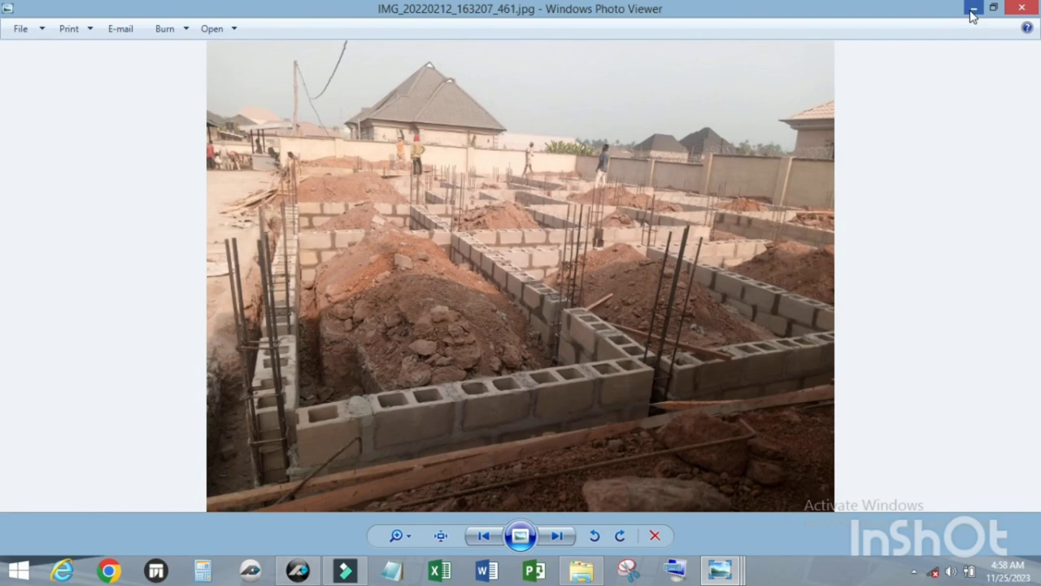
{"action": "scroll", "coordinate": [618, 410], "scroll_direction": "up", "scroll_amount": 4}
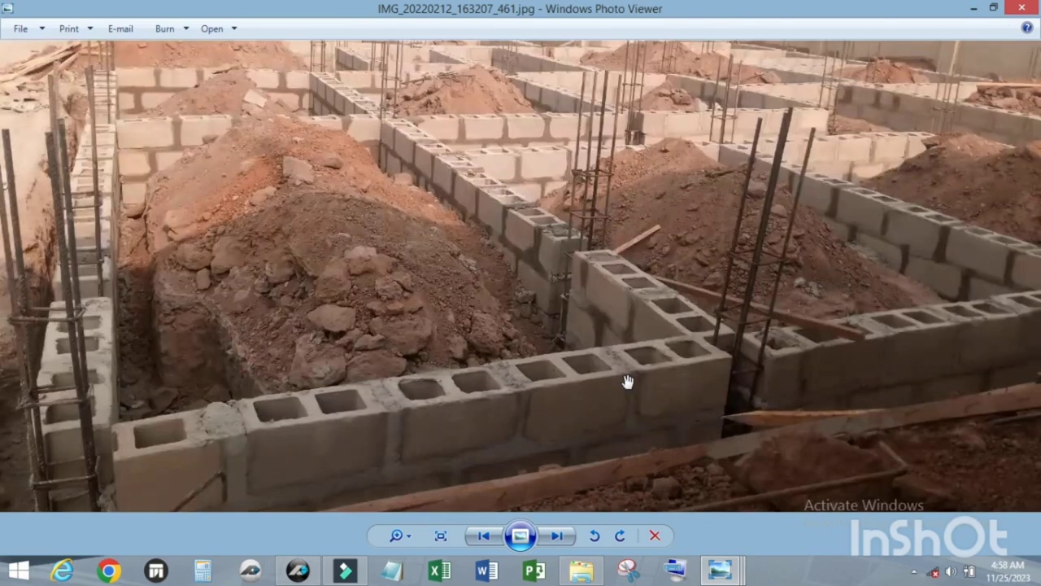
{"action": "scroll", "coordinate": [629, 406], "scroll_direction": "down", "scroll_amount": 2}
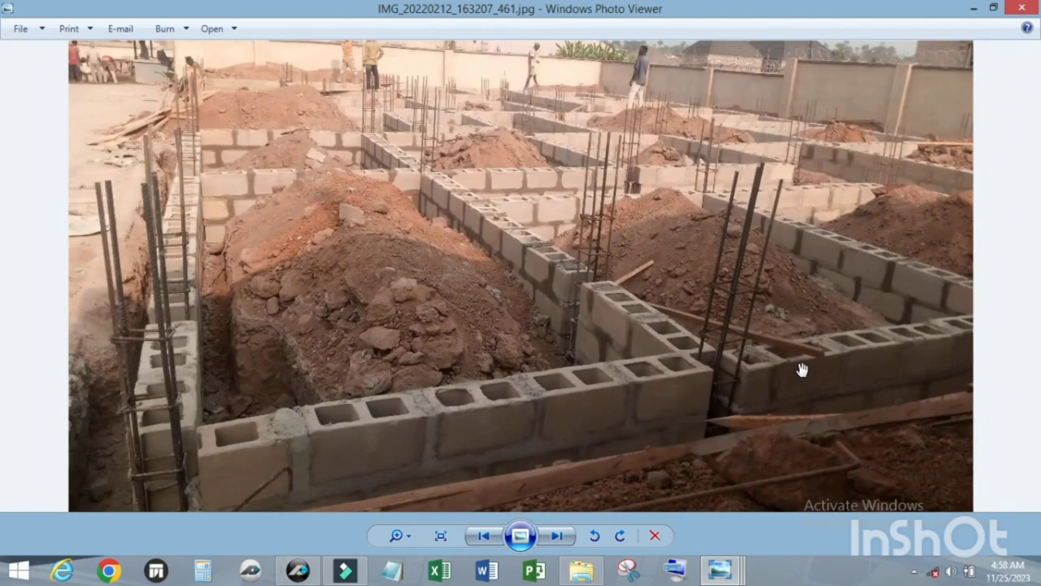
{"action": "left_click", "coordinate": [974, 14]}
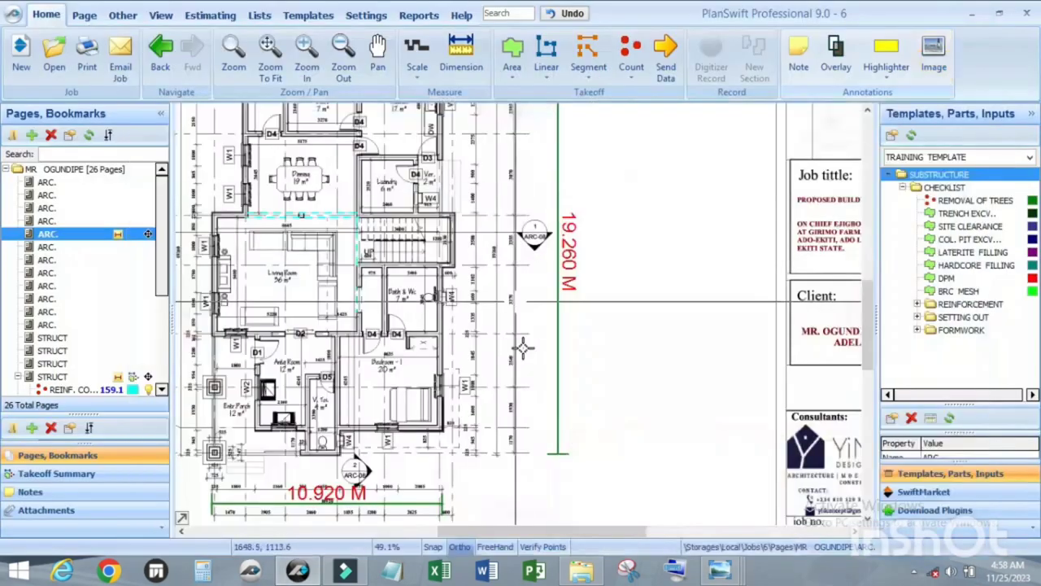
Create a linear item named FOUNDATION BLOCK WORK in the TRAINING TEMPLATE checklist and open its advanced properties.
{"action": "scroll", "coordinate": [474, 287], "scroll_direction": "down", "scroll_amount": 3}
{"action": "scroll", "coordinate": [474, 286], "scroll_direction": "up", "scroll_amount": 3}
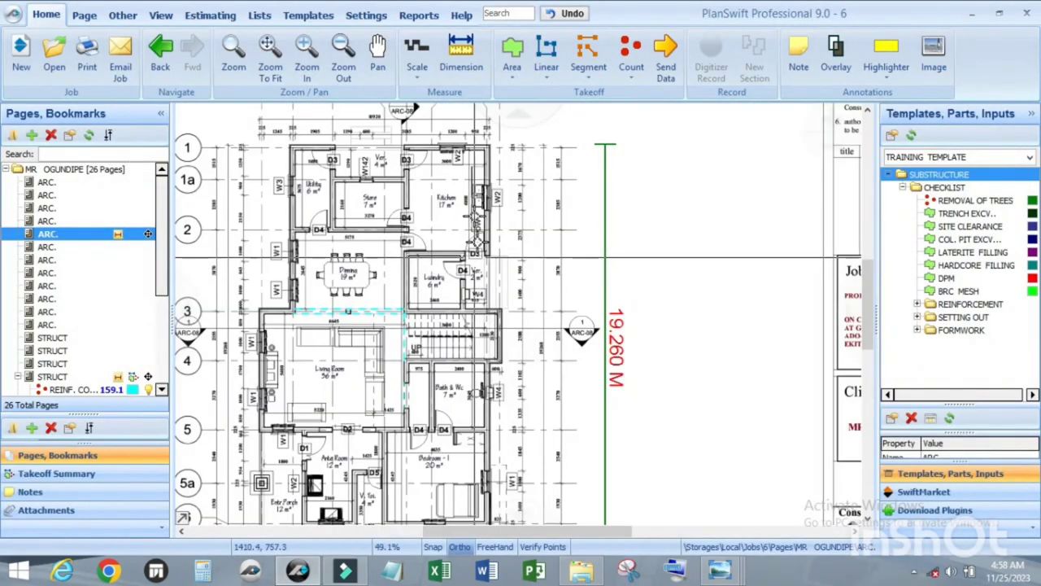
{"action": "left_click", "coordinate": [307, 16]}
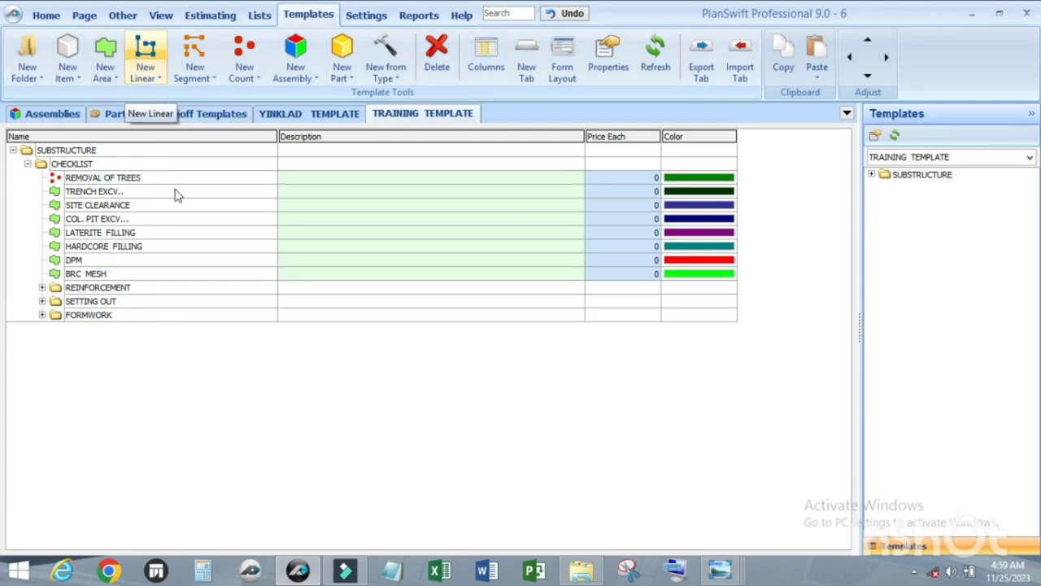
{"action": "left_click", "coordinate": [146, 54]}
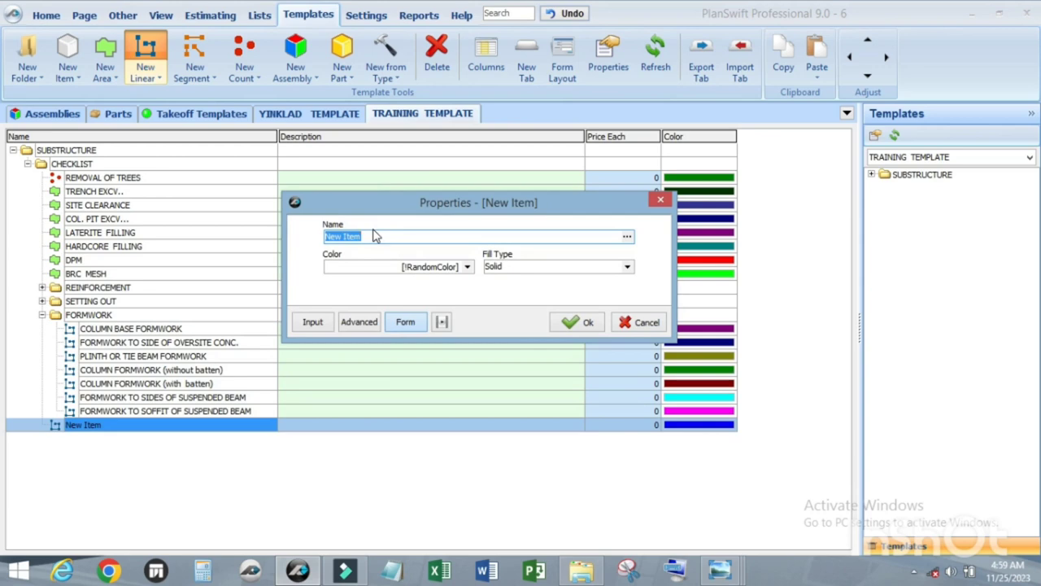
{"action": "type", "text": "FOUNDATION BLOCK WORK"}
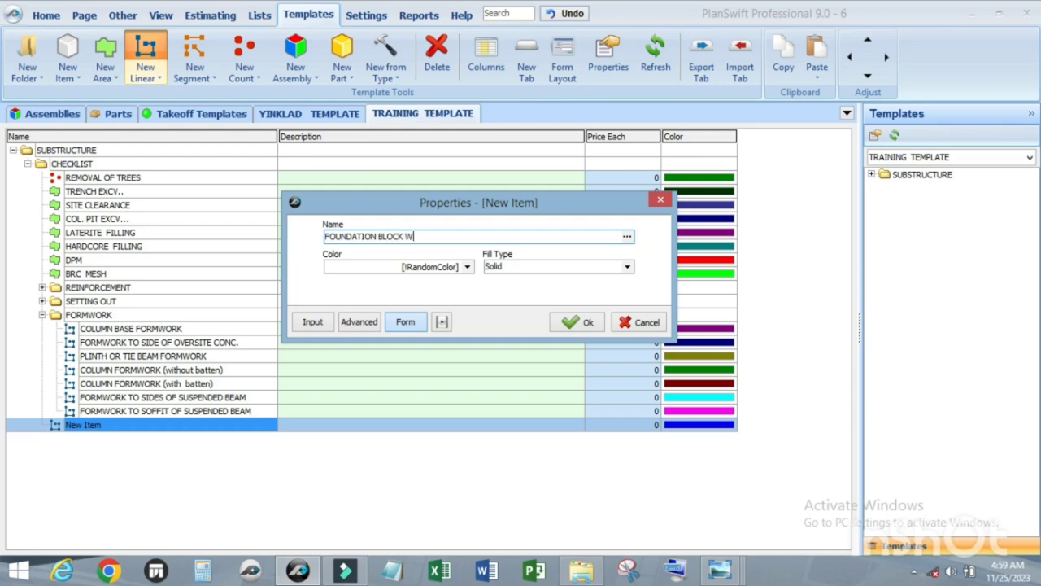
{"action": "left_click", "coordinate": [359, 323]}
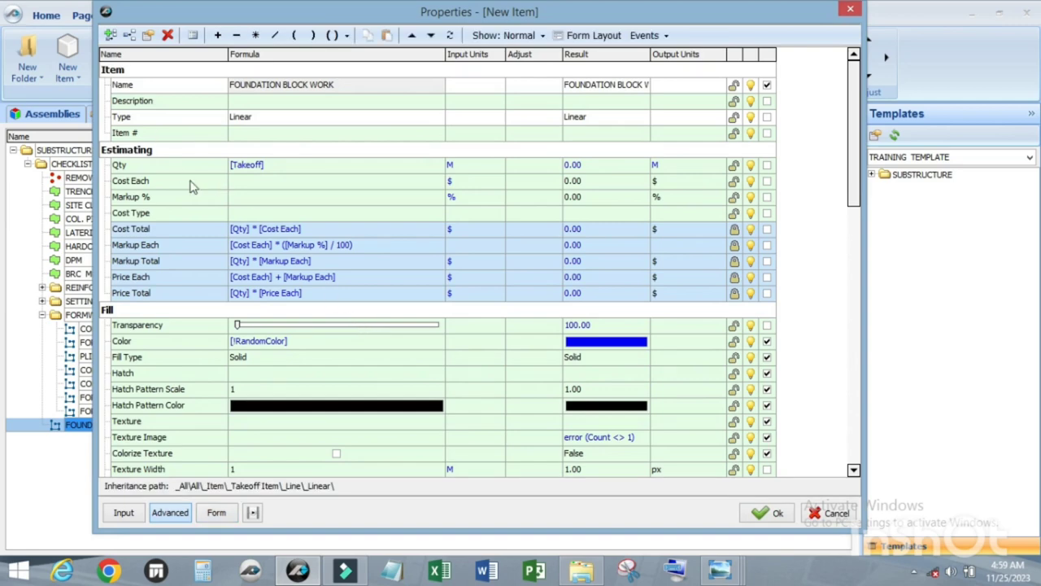
{"action": "scroll", "coordinate": [185, 271], "scroll_direction": "down", "scroll_amount": 3}
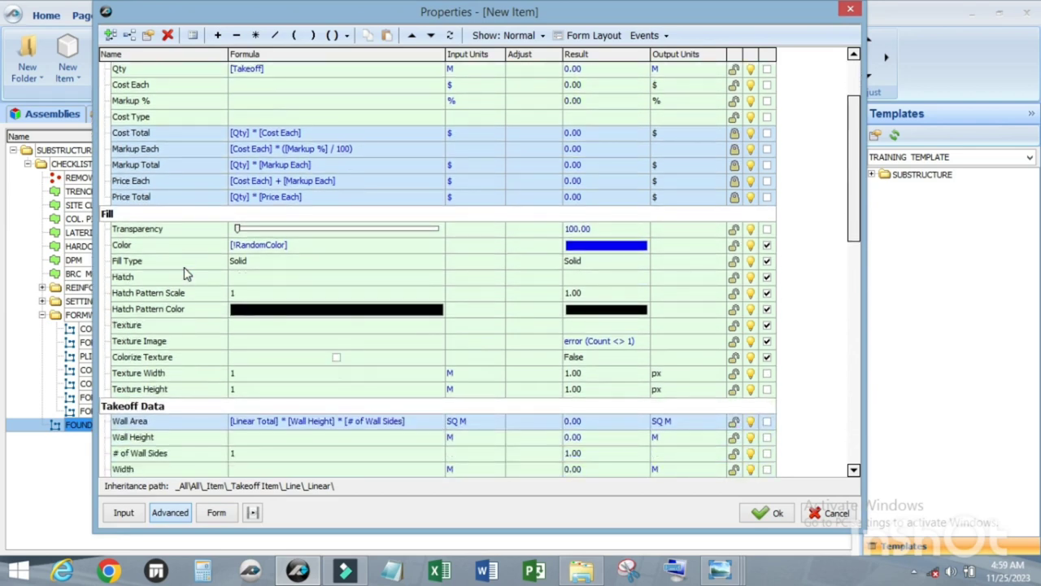
Review the foundation block walls up close in the site photo IMG_20220212_163207_461.jpg.
{"action": "left_click", "coordinate": [719, 572]}
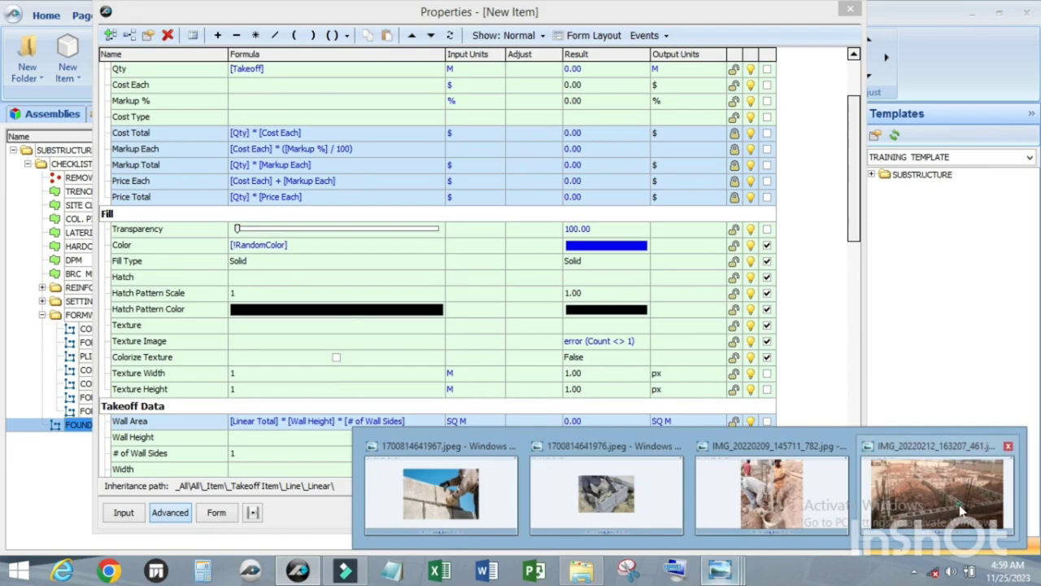
{"action": "left_click", "coordinate": [911, 498]}
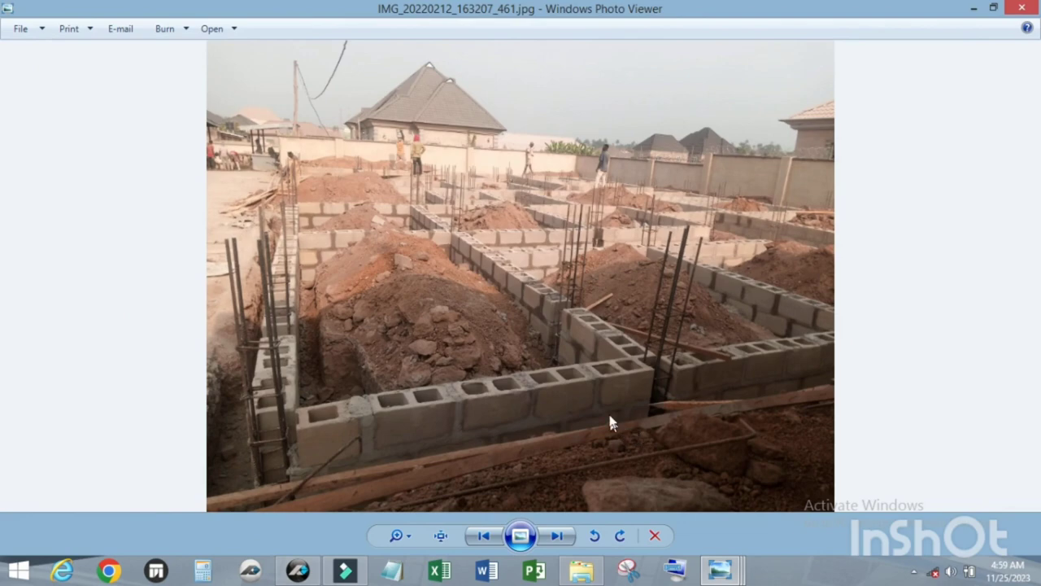
{"action": "scroll", "coordinate": [240, 437], "scroll_direction": "up", "scroll_amount": 3}
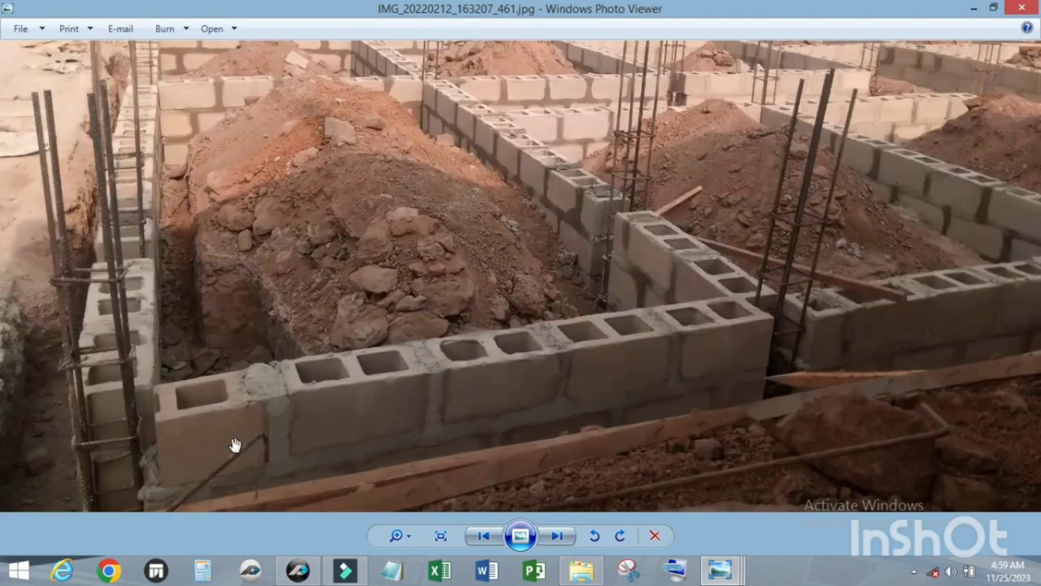
{"action": "scroll", "coordinate": [278, 456], "scroll_direction": "down", "scroll_amount": 3}
{"action": "scroll", "coordinate": [244, 455], "scroll_direction": "up", "scroll_amount": 3}
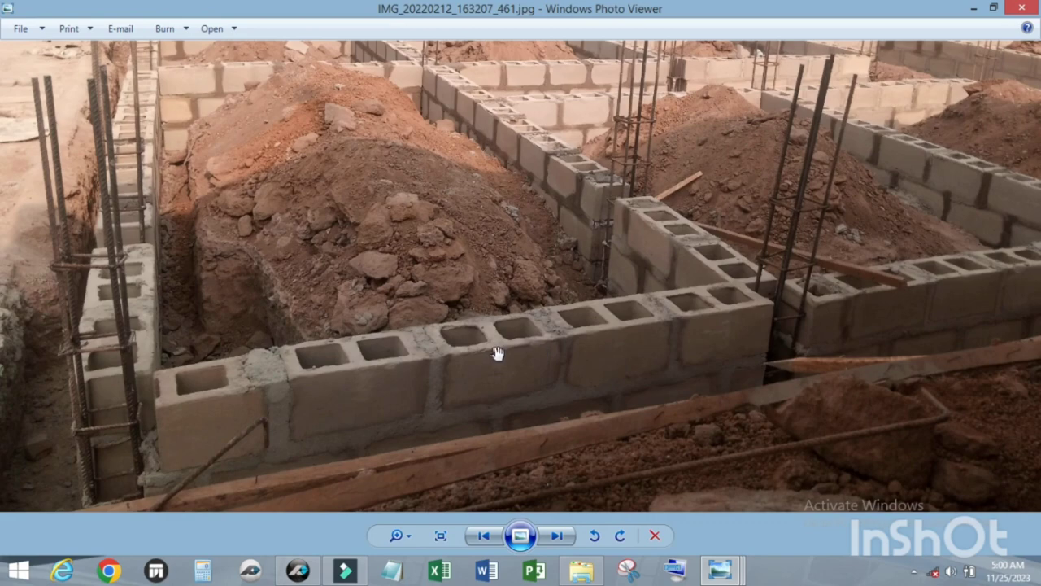
{"action": "scroll", "coordinate": [528, 352], "scroll_direction": "down", "scroll_amount": 2}
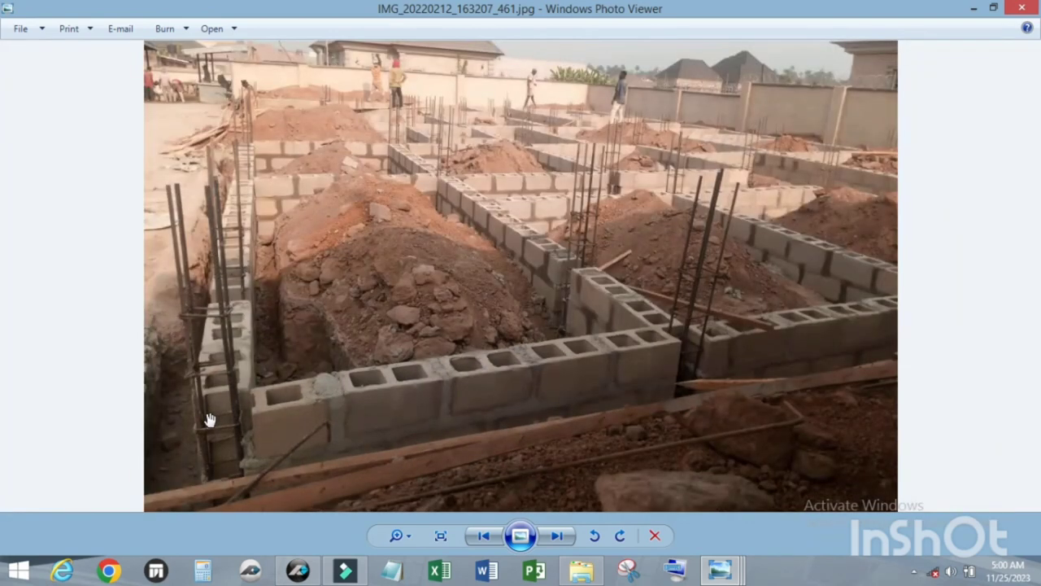
{"action": "scroll", "coordinate": [179, 462], "scroll_direction": "up", "scroll_amount": 2}
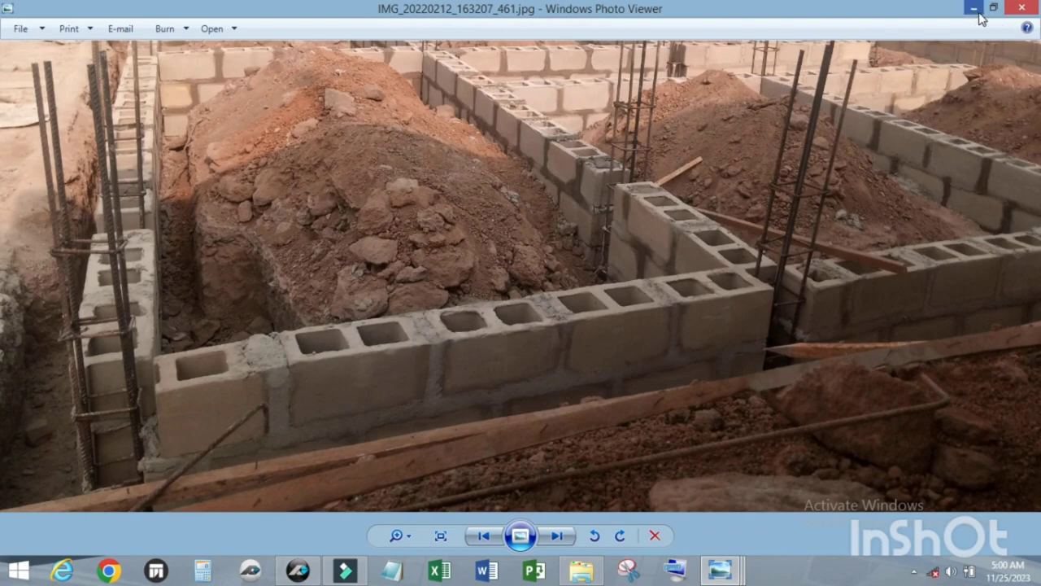
Return to PlanSwift and save the FOUNDATION BLOCK WORK template item.
{"action": "left_click", "coordinate": [973, 8]}
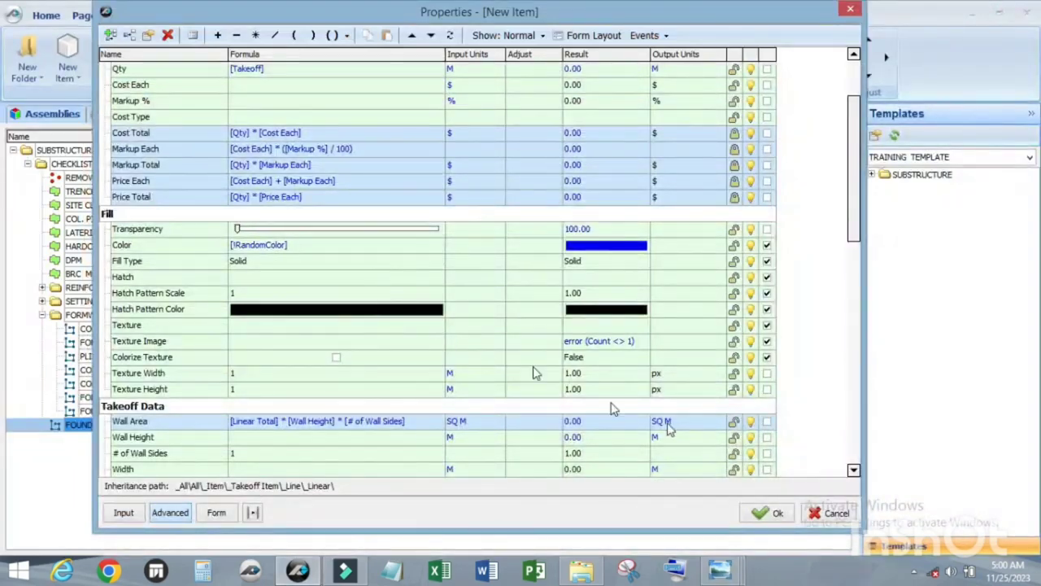
{"action": "left_click", "coordinate": [769, 512]}
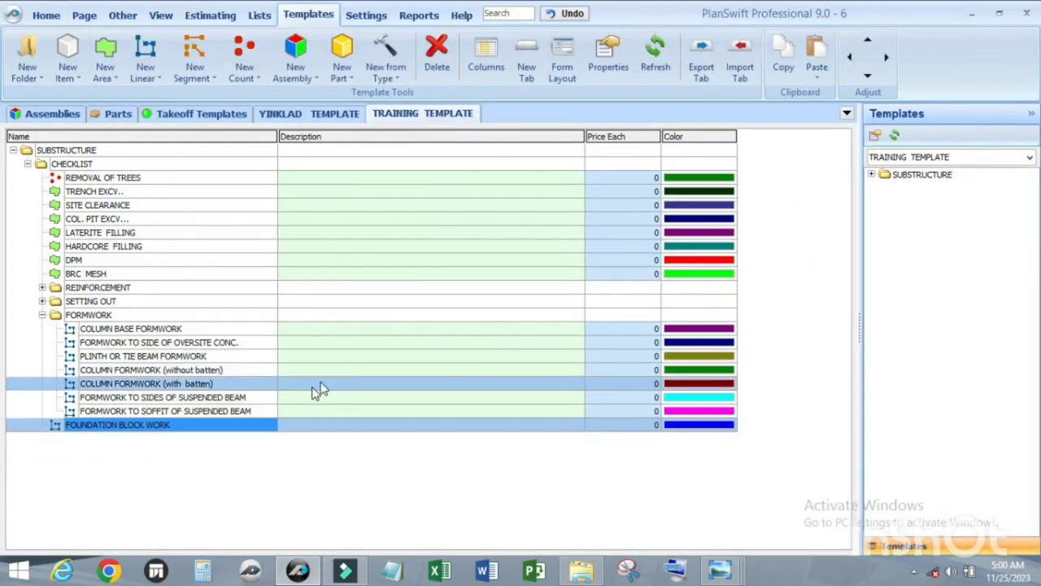
Open the STRUCT page with the foundation layout and examine the footing and block wall in Section A-A.
{"action": "left_click", "coordinate": [46, 15]}
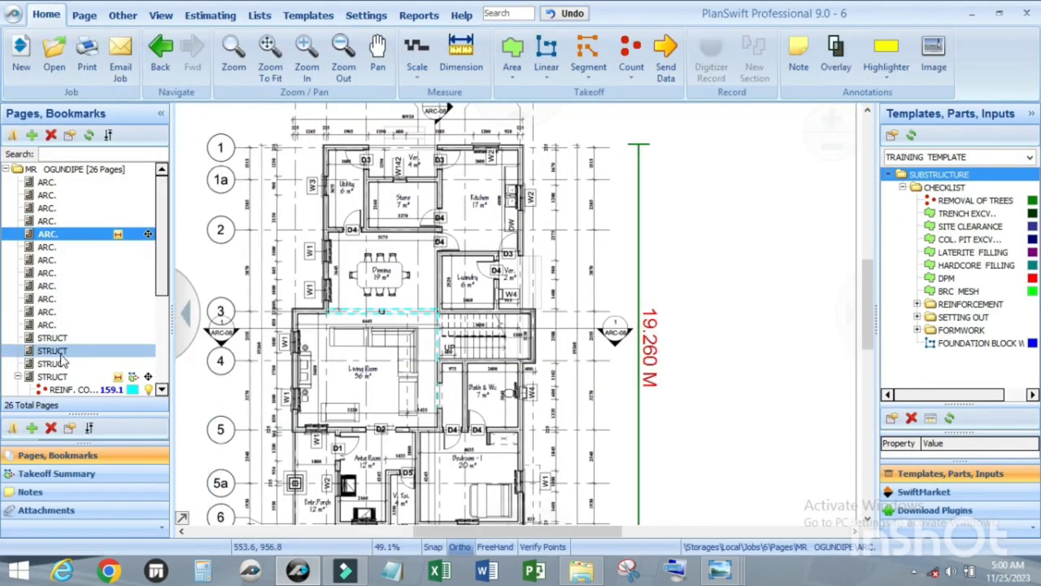
{"action": "left_click", "coordinate": [63, 363]}
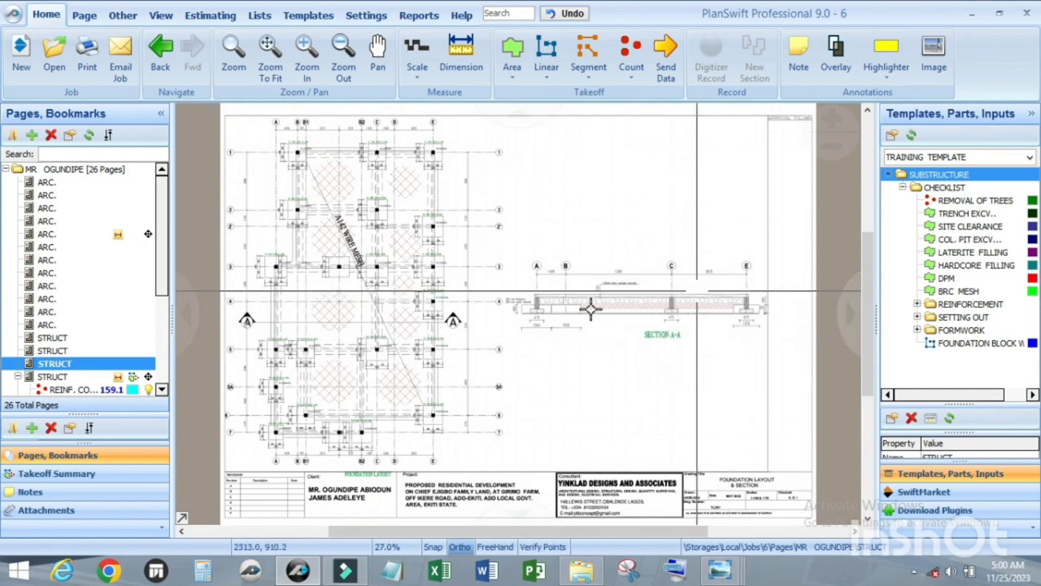
{"action": "scroll", "coordinate": [495, 305], "scroll_direction": "up", "scroll_amount": 10}
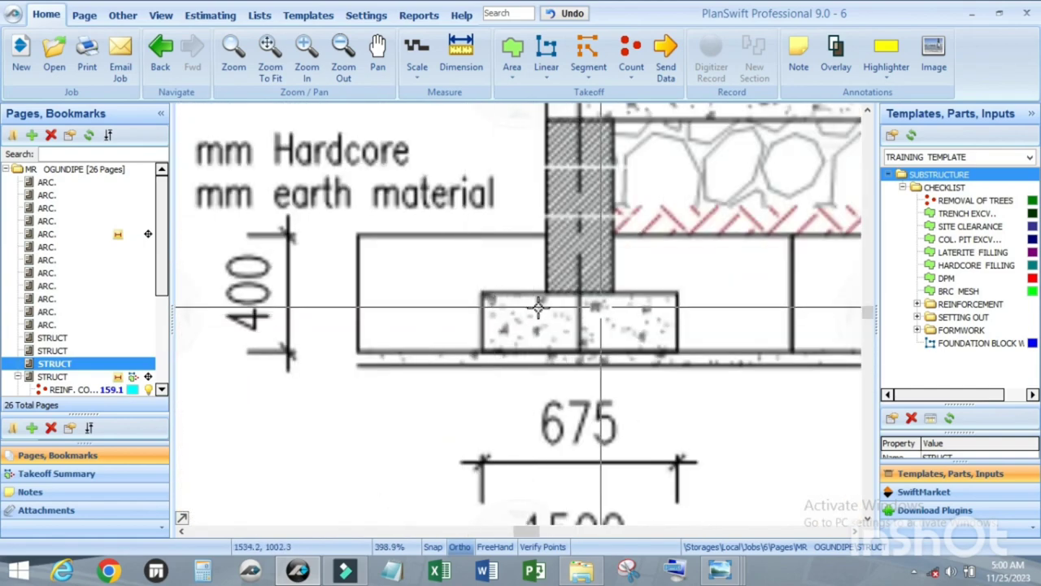
Check the block wall between the footing and the floor slab in Section A-A.
{"action": "scroll", "coordinate": [529, 333], "scroll_direction": "down", "scroll_amount": 3}
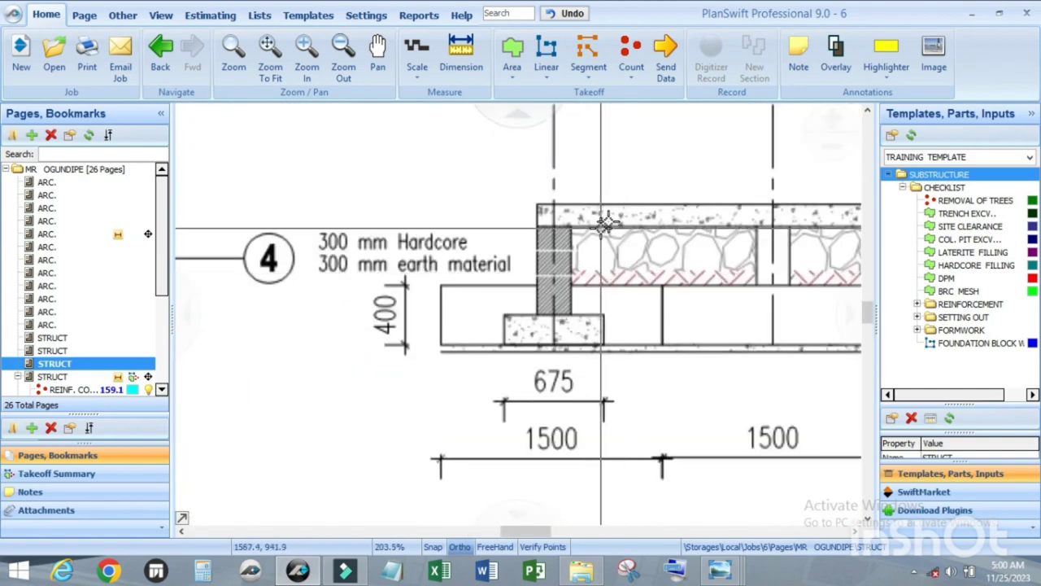
{"action": "scroll", "coordinate": [622, 210], "scroll_direction": "up", "scroll_amount": 3}
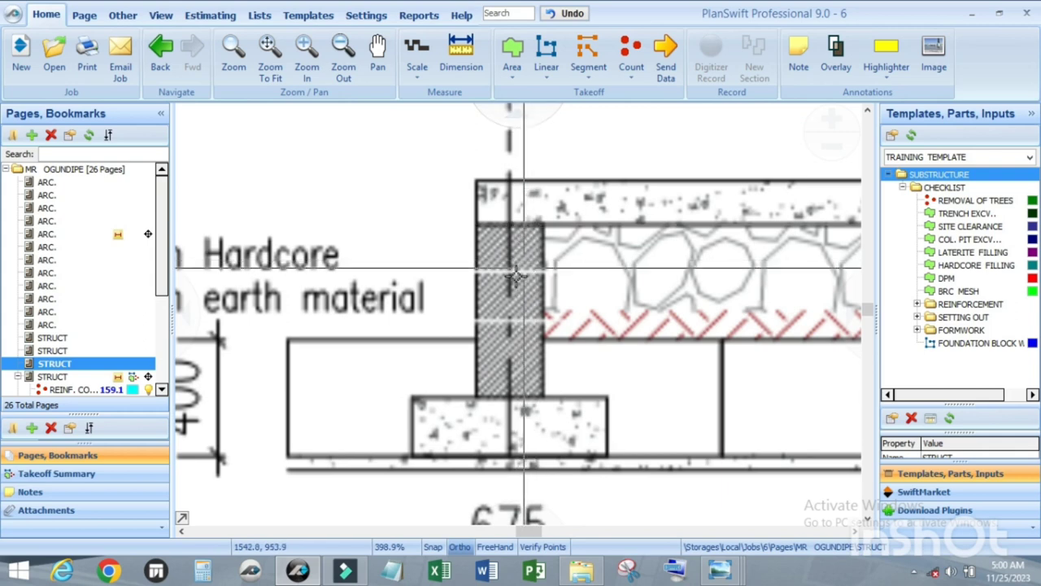
{"action": "scroll", "coordinate": [534, 271], "scroll_direction": "down", "scroll_amount": 3}
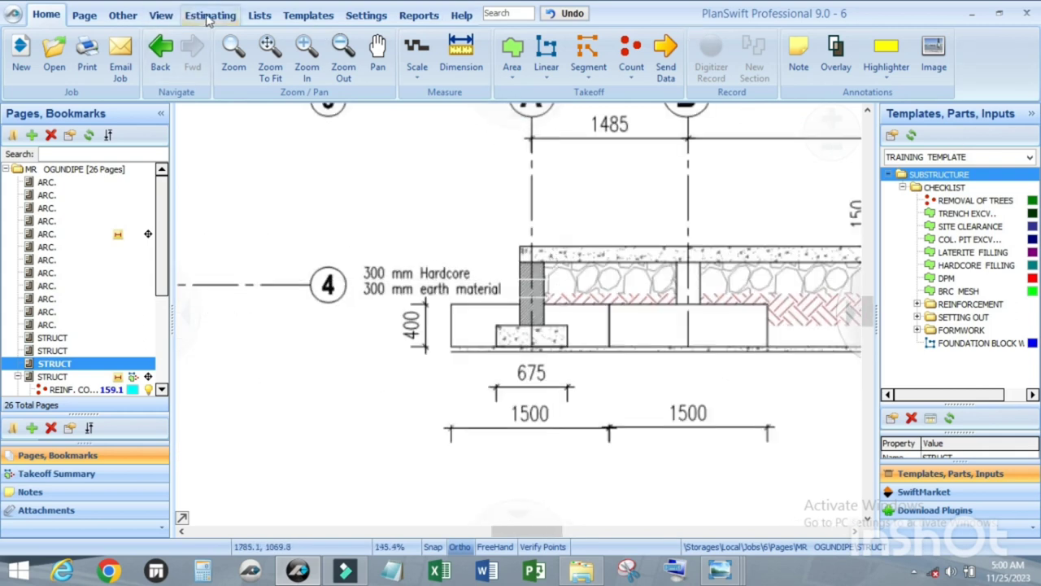
Open the advanced properties of the FOUNDATION BLOCK WORK item in the TRAINING TEMPLATE.
{"action": "left_click", "coordinate": [308, 14]}
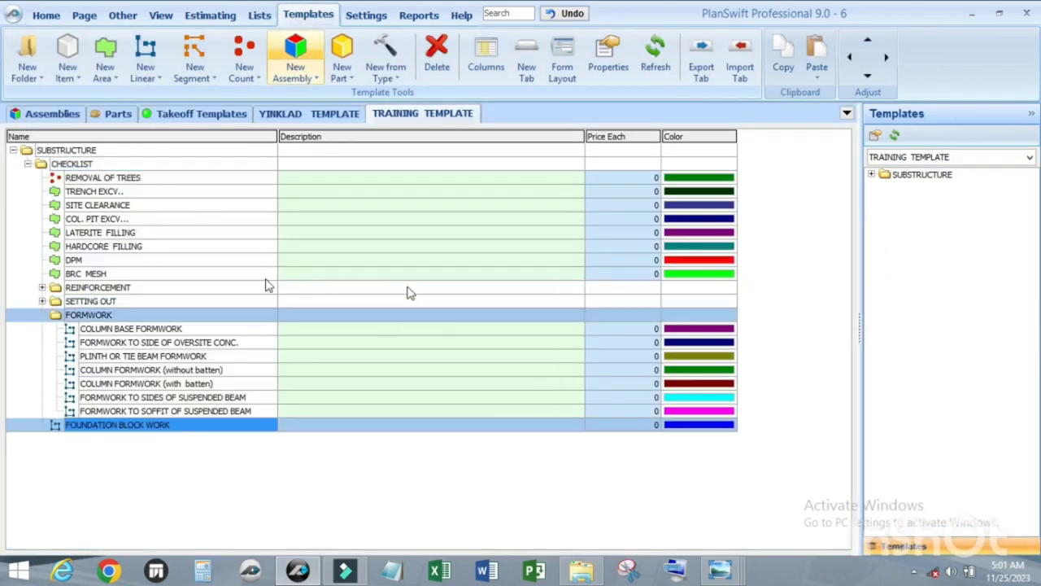
{"action": "double_click", "coordinate": [122, 428]}
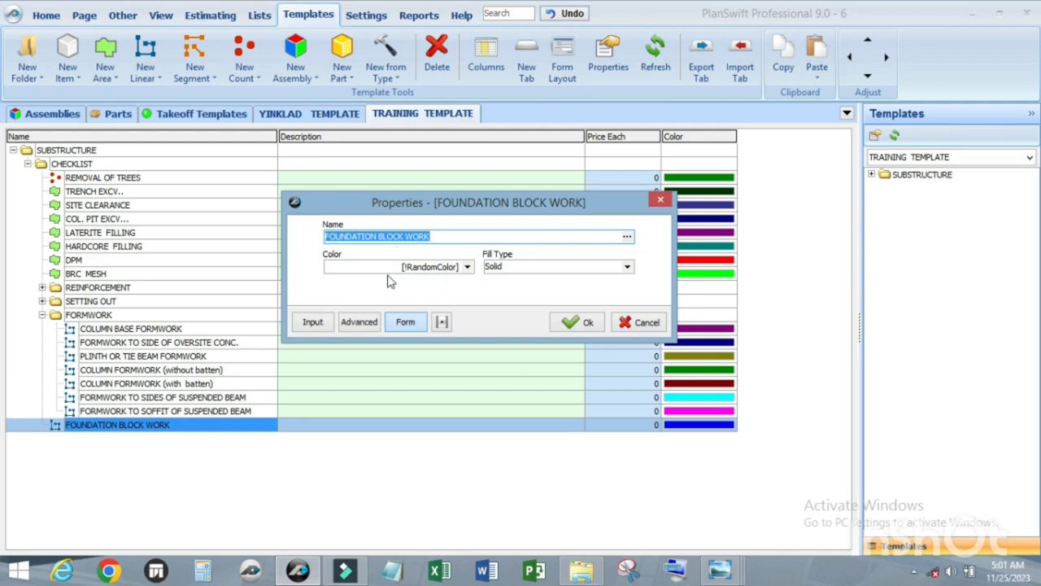
{"action": "left_click", "coordinate": [351, 323]}
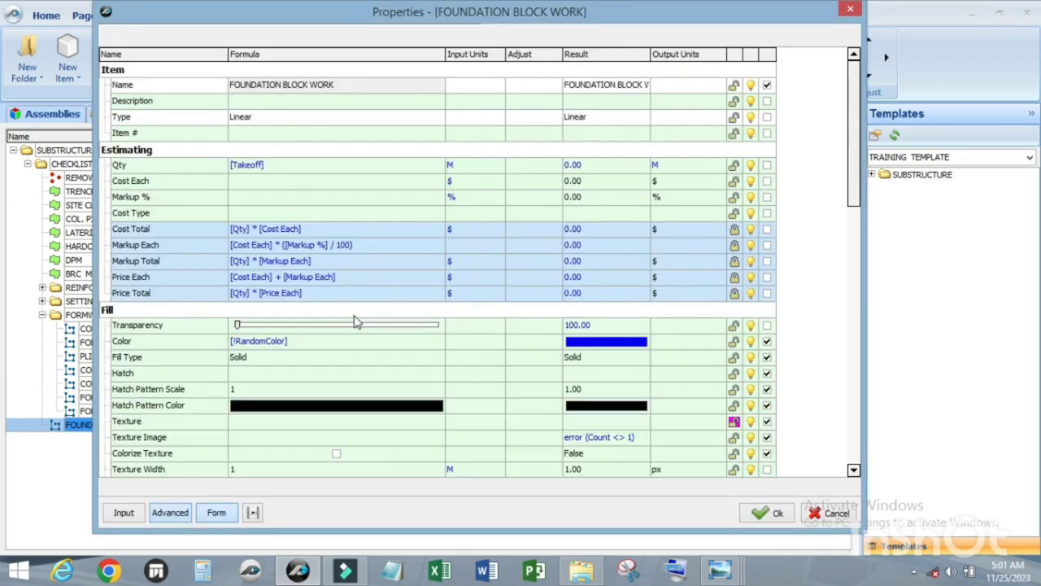
{"action": "scroll", "coordinate": [181, 311], "scroll_direction": "down", "scroll_amount": 1}
{"action": "scroll", "coordinate": [181, 311], "scroll_direction": "down", "scroll_amount": 2}
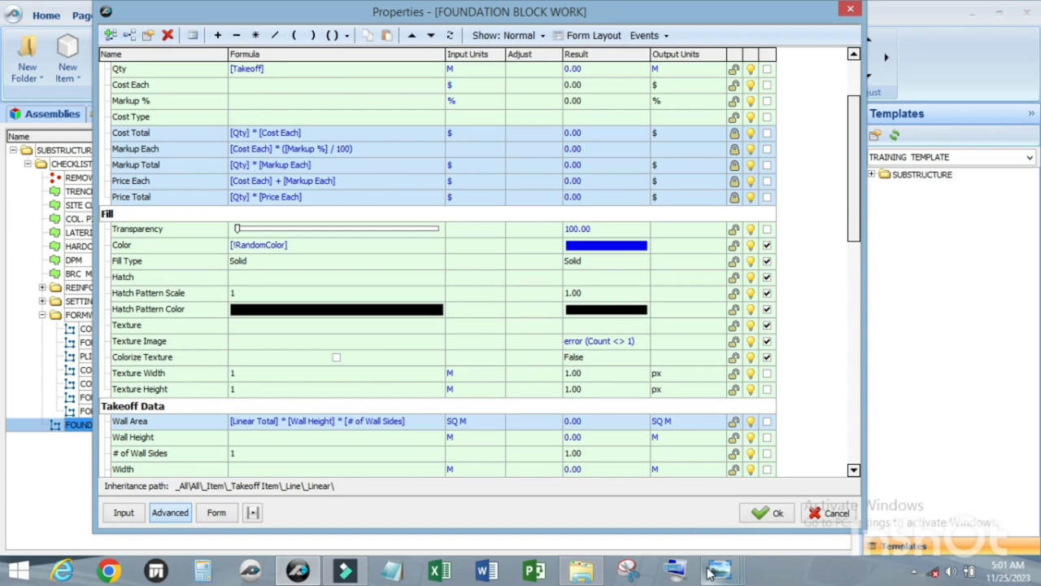
Check the foundation block walls in the site photo IMG_20220212_163207_461.jpg and return to the PlanSwift properties.
{"action": "mouse_move", "coordinate": [710, 573]}
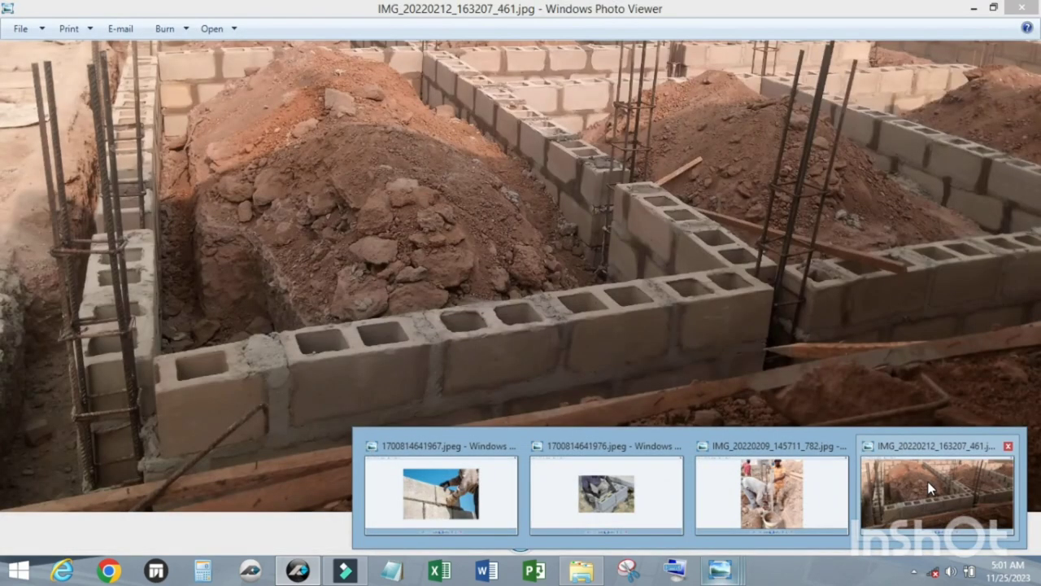
{"action": "left_click", "coordinate": [924, 478]}
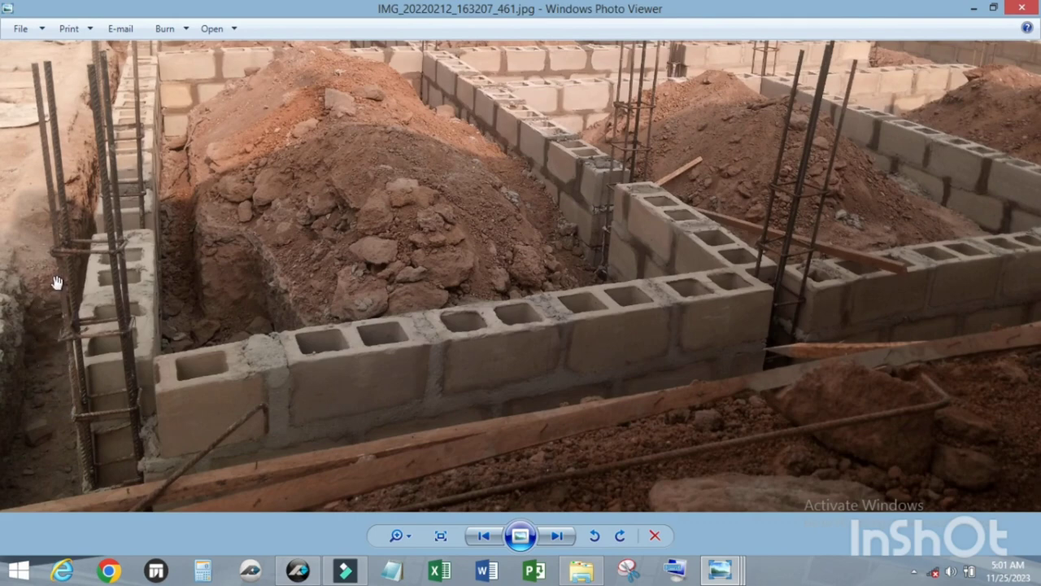
{"action": "left_click", "coordinate": [972, 15]}
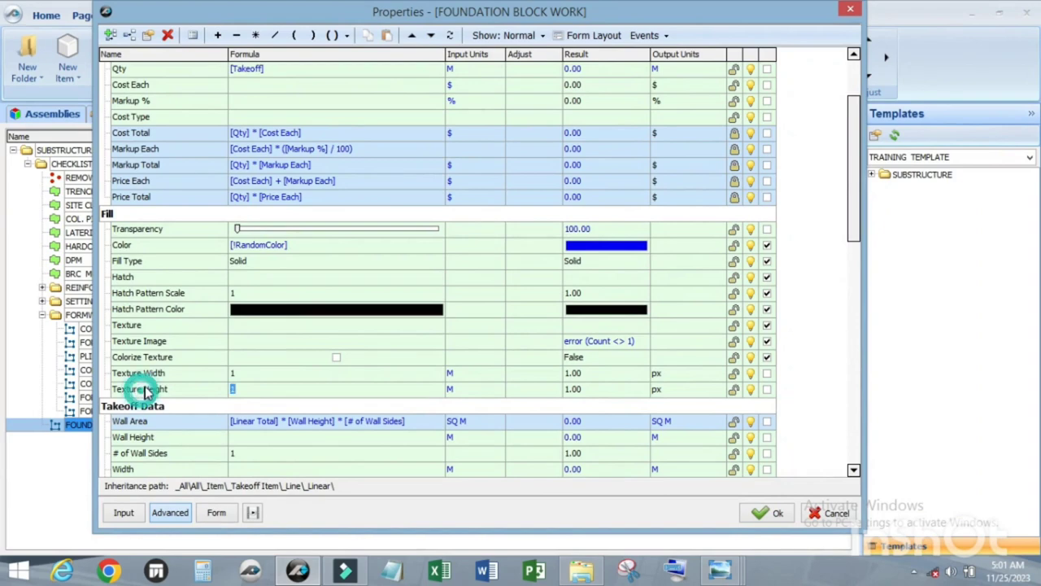
Make the Wall Height property under Takeoff Data an input on the item's form.
{"action": "left_click", "coordinate": [145, 405]}
{"action": "scroll", "coordinate": [146, 393], "scroll_direction": "down", "scroll_amount": 1}
{"action": "scroll", "coordinate": [146, 393], "scroll_direction": "down", "scroll_amount": 3}
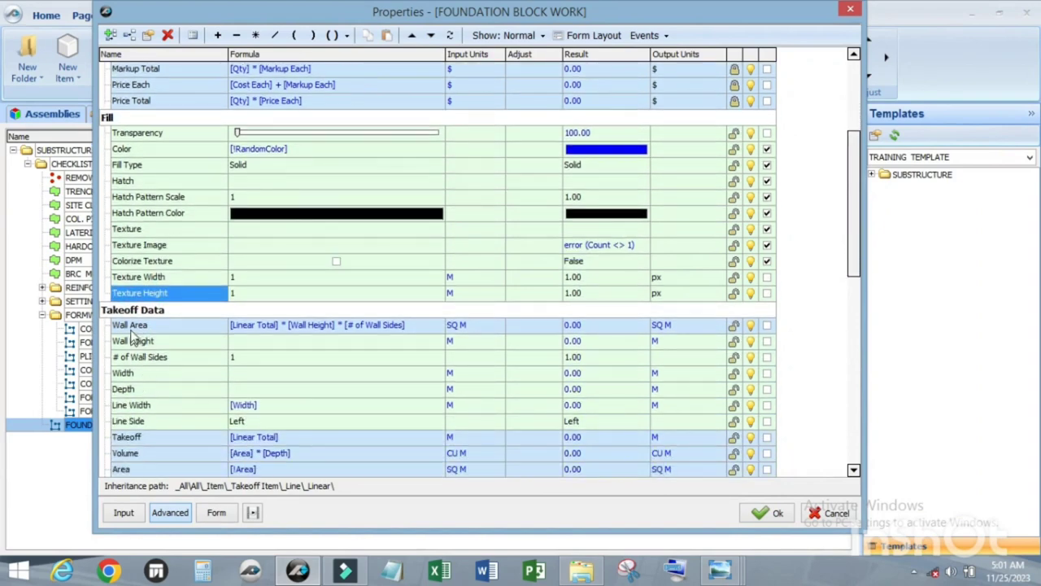
{"action": "scroll", "coordinate": [134, 331], "scroll_direction": "down", "scroll_amount": 3}
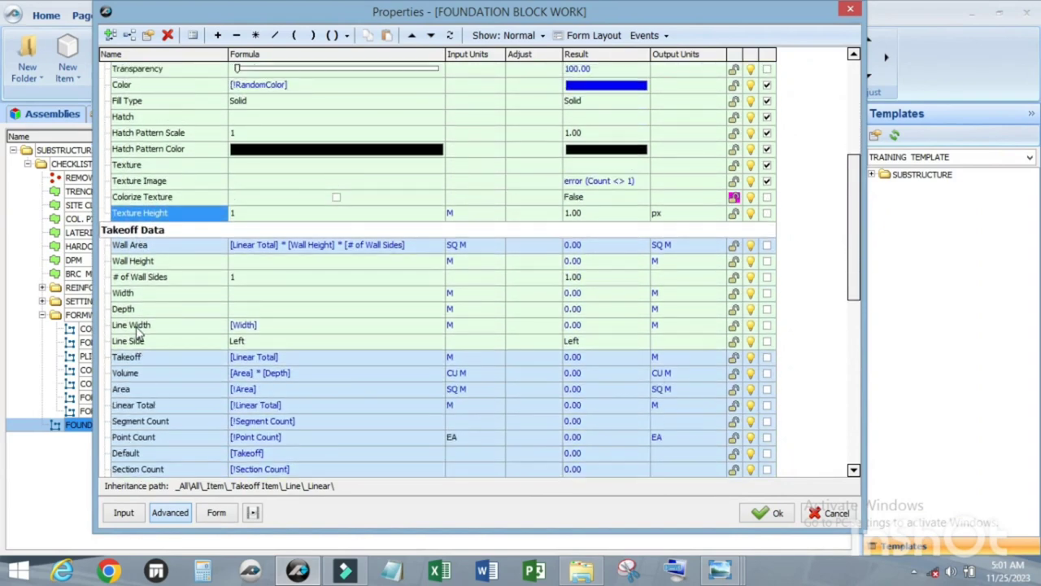
{"action": "scroll", "coordinate": [136, 332], "scroll_direction": "up", "scroll_amount": 3}
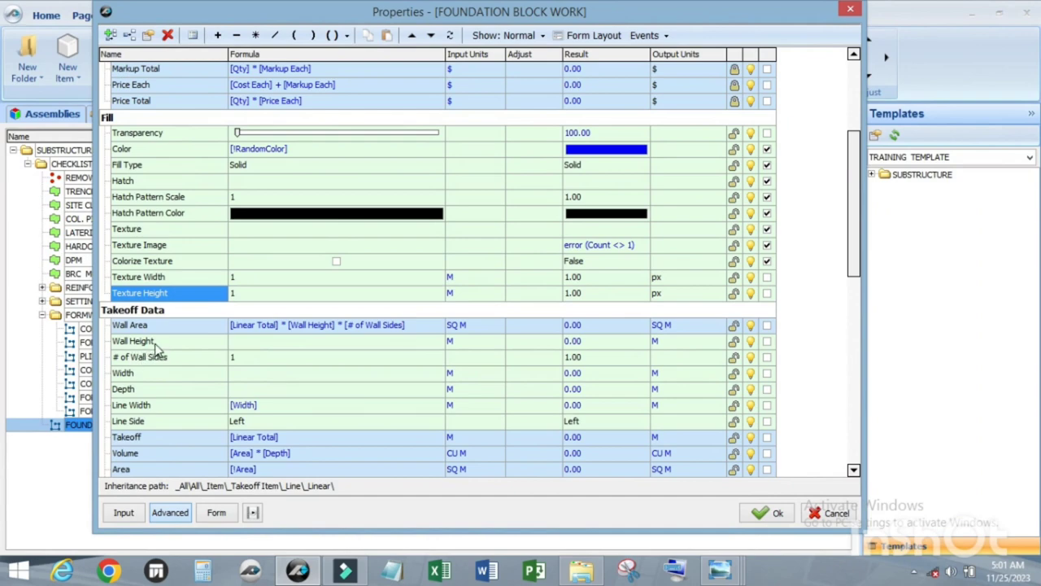
{"action": "left_click", "coordinate": [159, 342]}
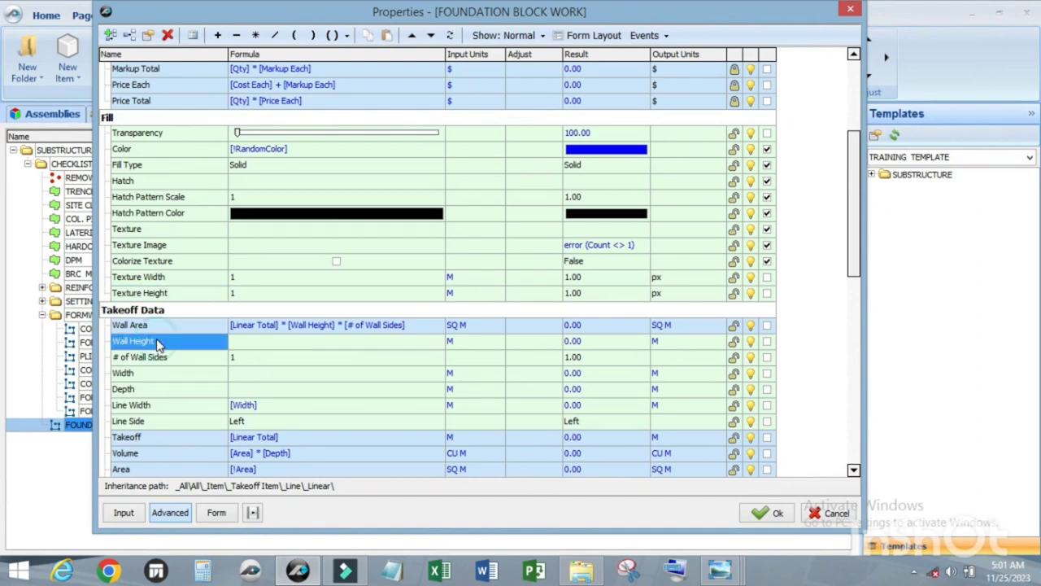
{"action": "left_click", "coordinate": [766, 342]}
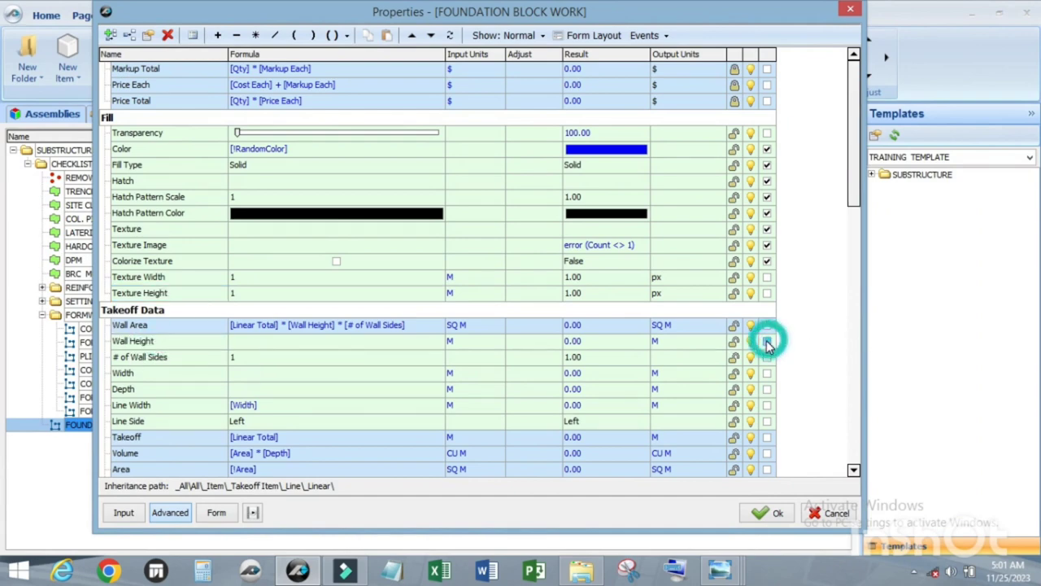
{"action": "scroll", "coordinate": [452, 371], "scroll_direction": "down", "scroll_amount": 3}
{"action": "scroll", "coordinate": [450, 369], "scroll_direction": "down", "scroll_amount": 3}
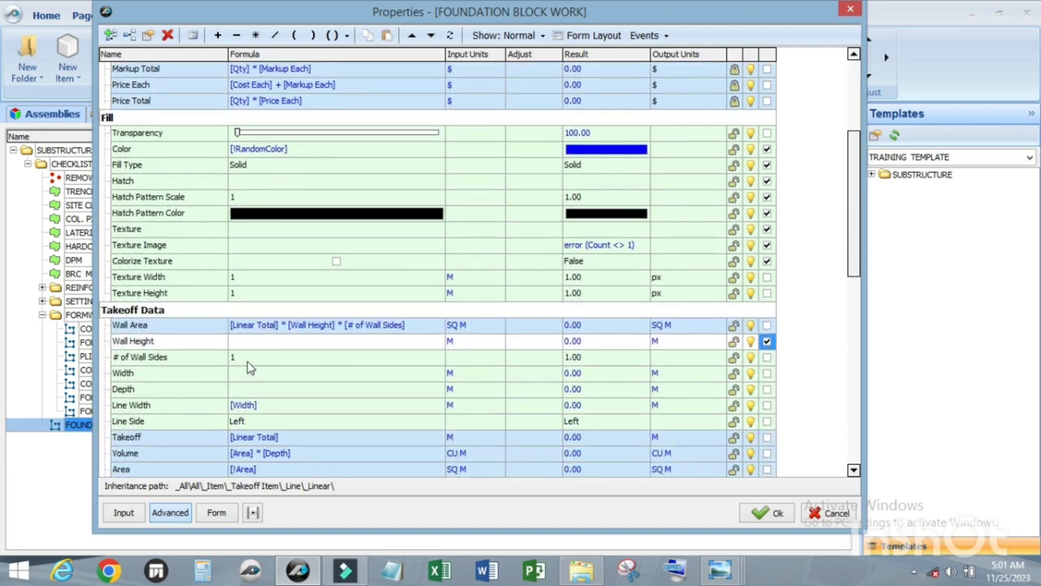
Set the block work item's Width under Takeoff Data to .225 M.
{"action": "left_click", "coordinate": [151, 375]}
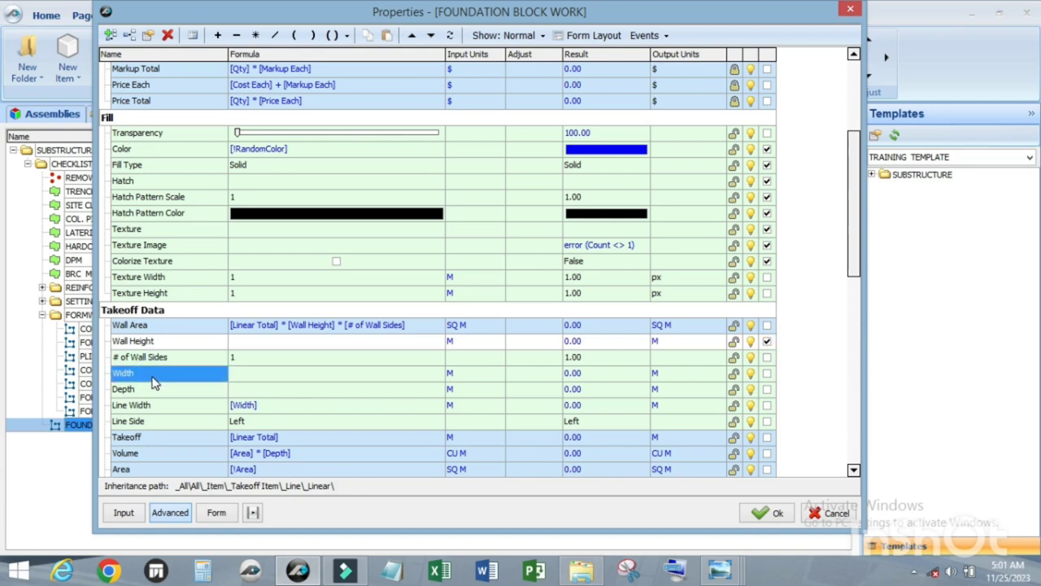
{"action": "left_click", "coordinate": [244, 374]}
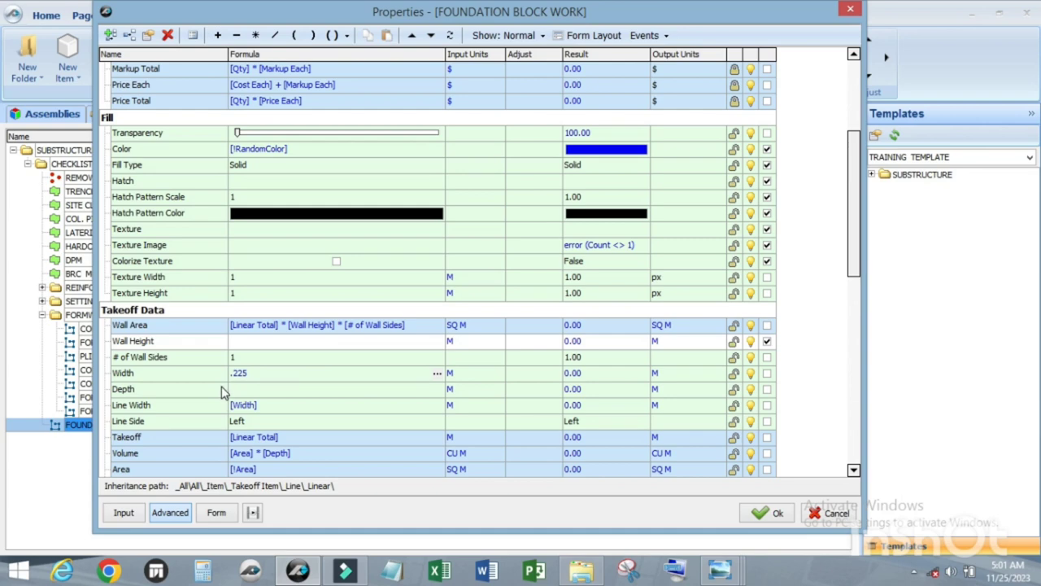
{"action": "scroll", "coordinate": [199, 388], "scroll_direction": "down", "scroll_amount": 1}
{"action": "scroll", "coordinate": [183, 389], "scroll_direction": "up", "scroll_amount": 1}
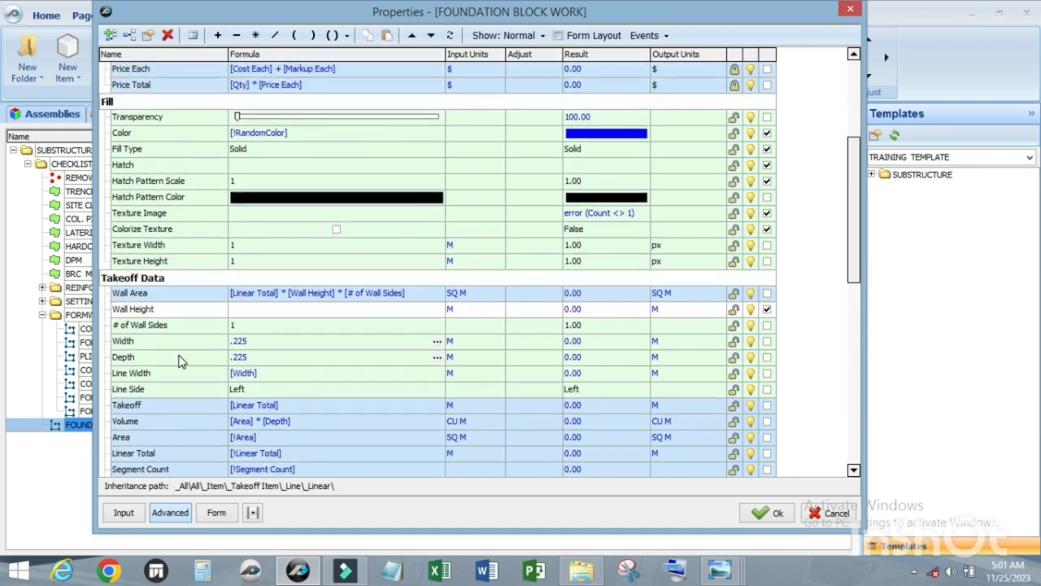
{"action": "scroll", "coordinate": [177, 384], "scroll_direction": "down", "scroll_amount": 1}
{"action": "scroll", "coordinate": [167, 398], "scroll_direction": "up", "scroll_amount": 1}
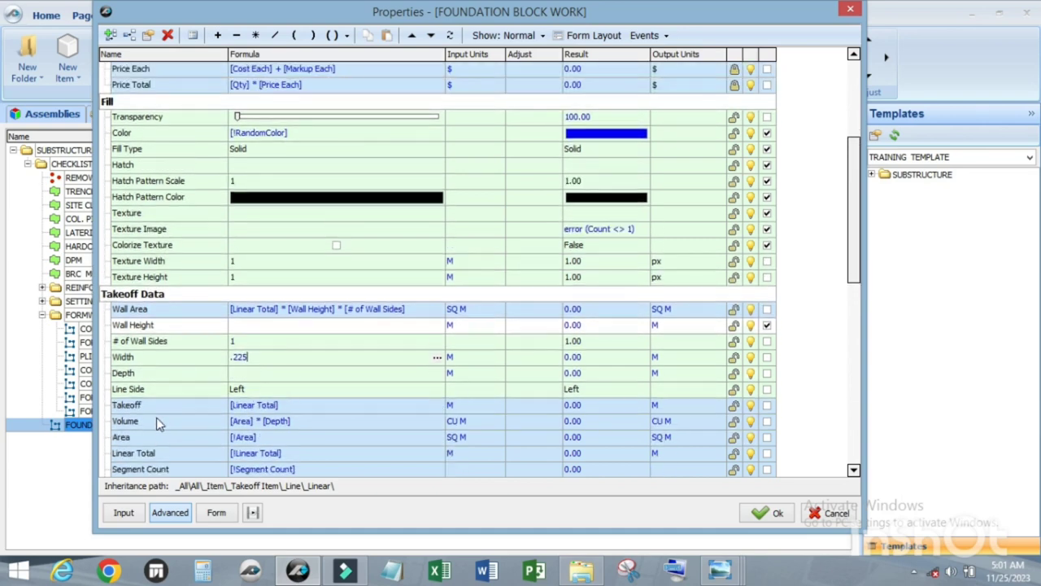
Change the Takeoff formula to [Linear Total] * [Wall Height].
{"action": "scroll", "coordinate": [170, 394], "scroll_direction": "down", "scroll_amount": 1}
{"action": "scroll", "coordinate": [173, 392], "scroll_direction": "down", "scroll_amount": 2}
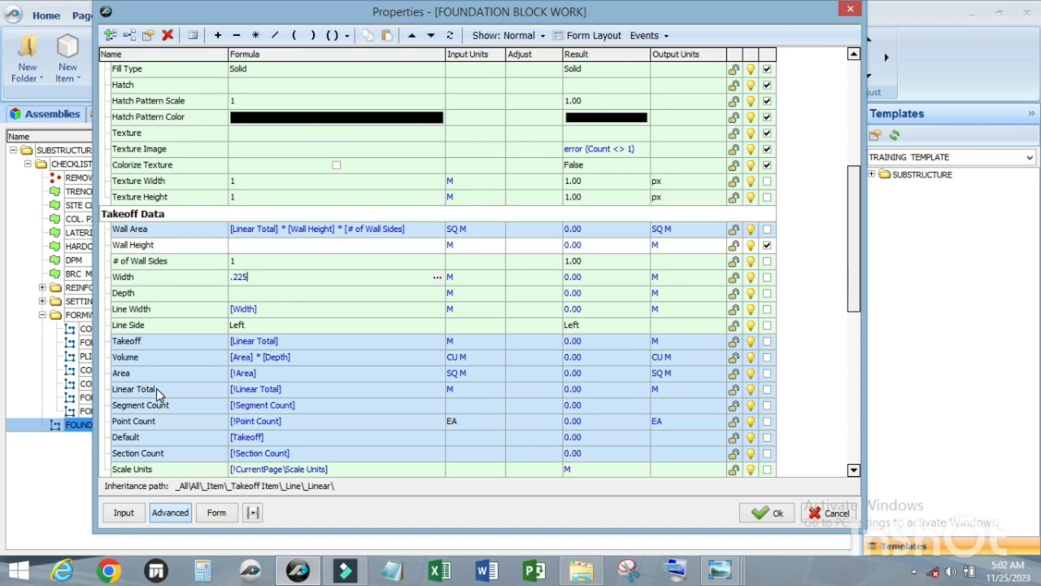
{"action": "left_click", "coordinate": [131, 342]}
{"action": "left_click", "coordinate": [304, 341]}
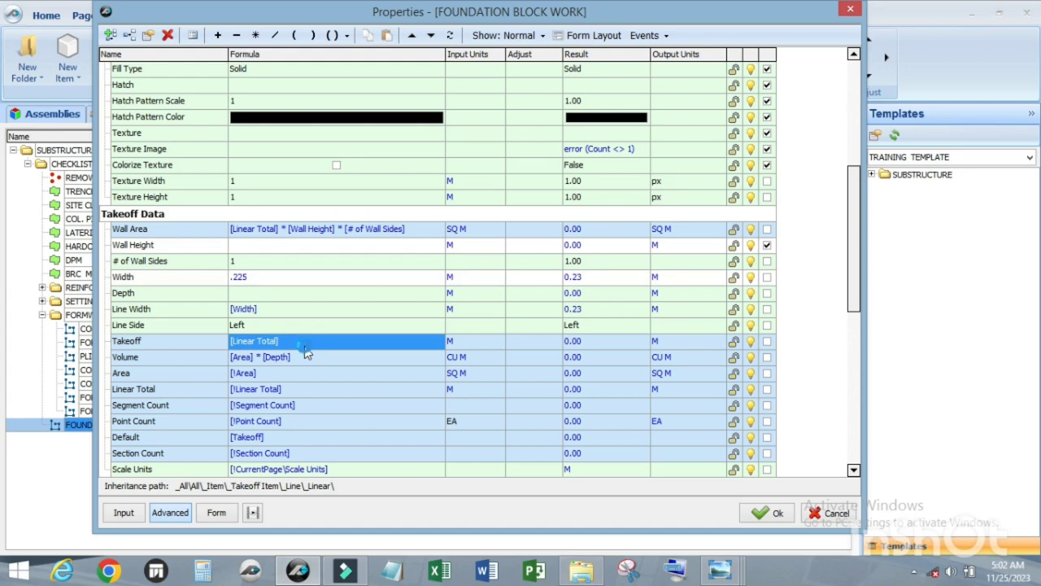
{"action": "left_click", "coordinate": [304, 344]}
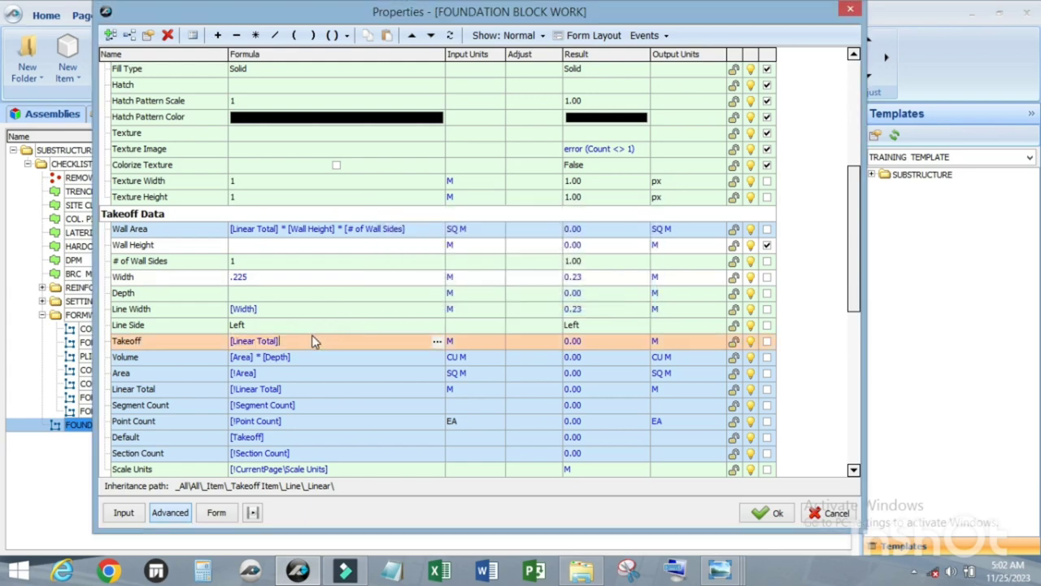
{"action": "left_click", "coordinate": [302, 340]}
{"action": "left_click", "coordinate": [254, 35]}
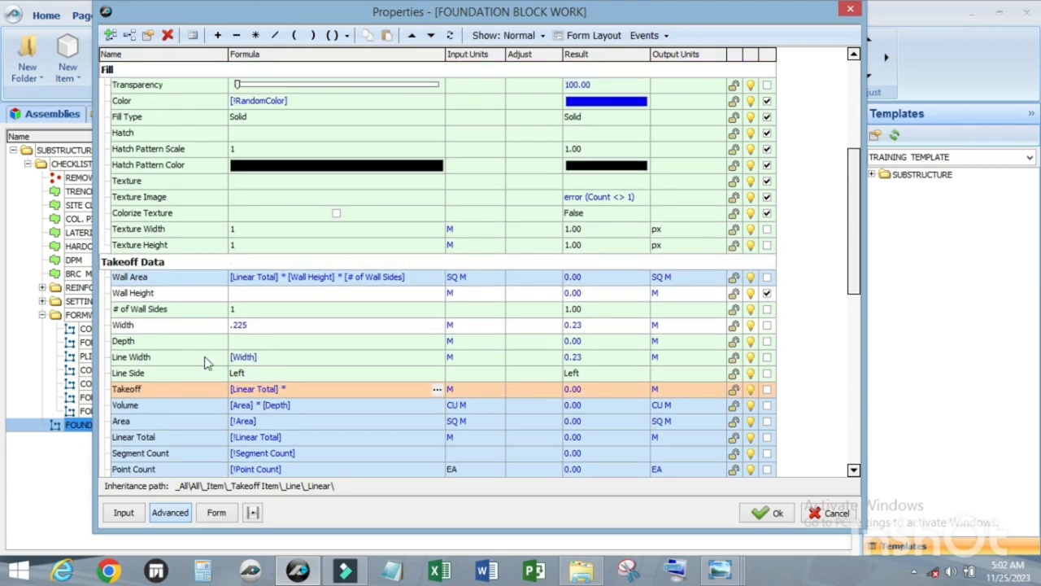
{"action": "left_click", "coordinate": [134, 295]}
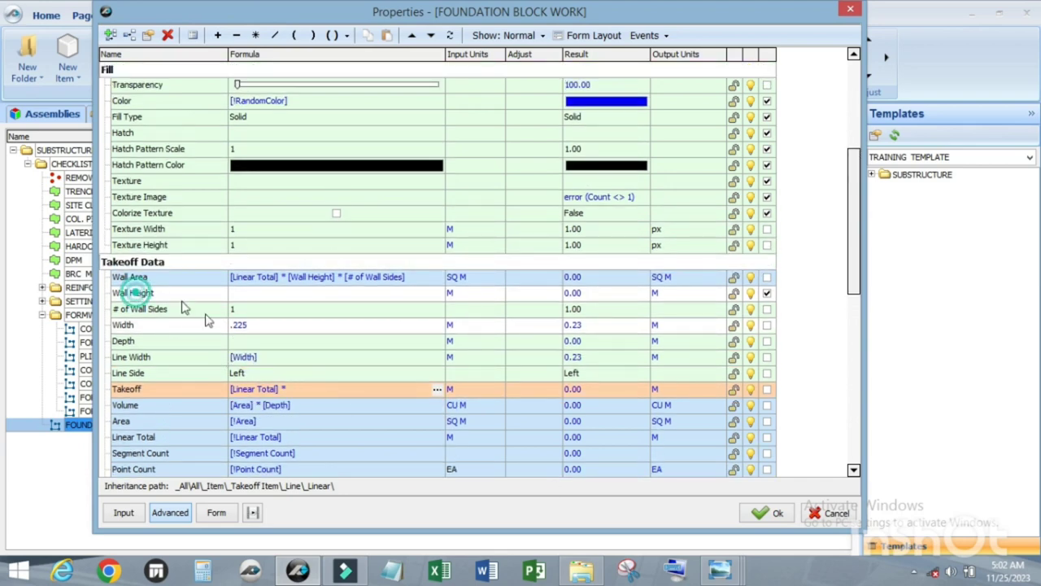
{"action": "left_click", "coordinate": [335, 389]}
{"action": "key", "text": "Return"}
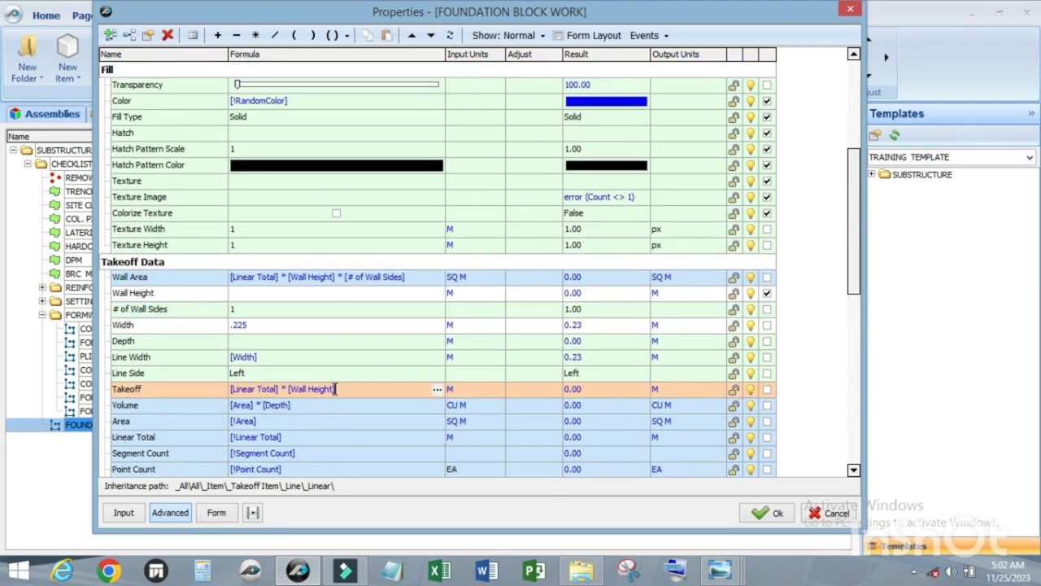
Set the input units of the Takeoff property to SQ M.
{"action": "left_click", "coordinate": [462, 392]}
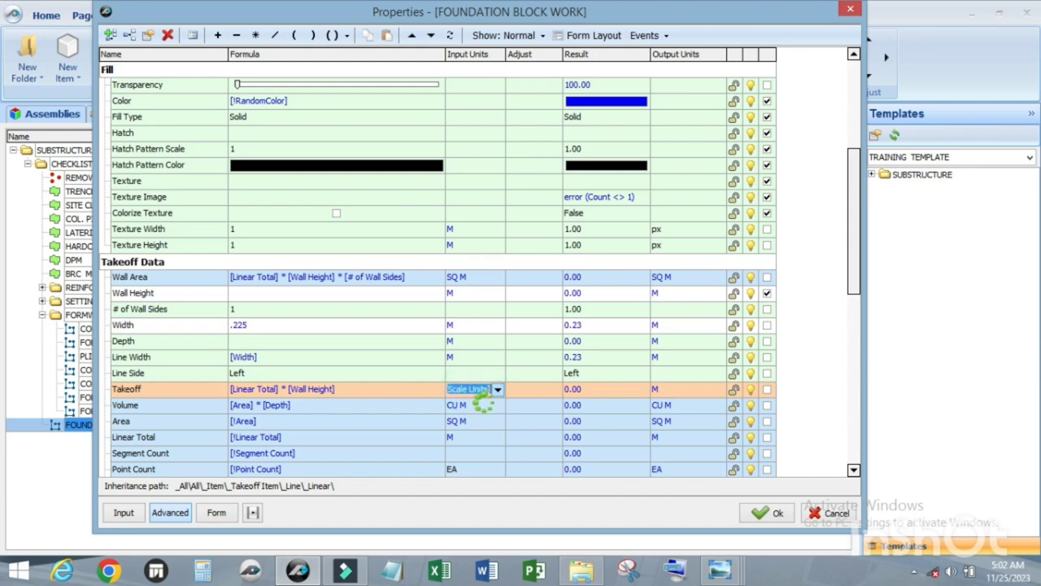
{"action": "left_click", "coordinate": [482, 396]}
{"action": "scroll", "coordinate": [475, 410], "scroll_direction": "down", "scroll_amount": 5}
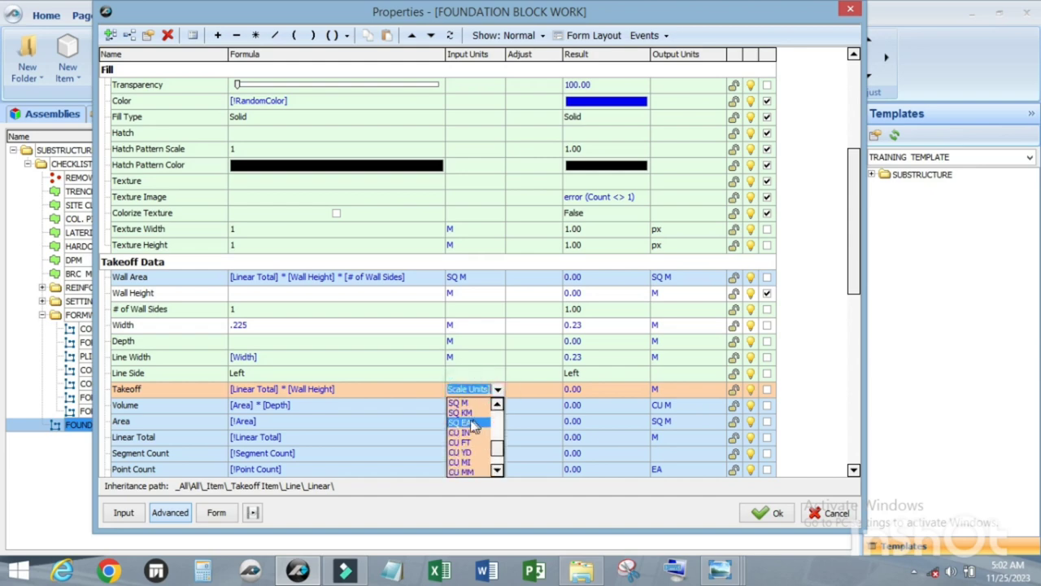
{"action": "left_click", "coordinate": [468, 403]}
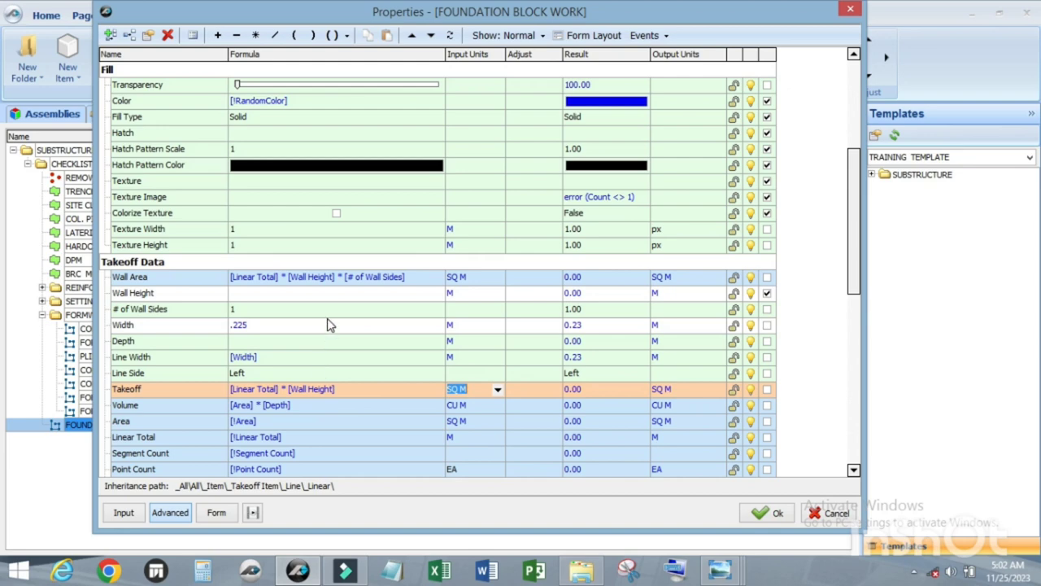
Exclude Fill Type and all the enabled hatch and texture properties from the item's form, keeping Color included.
{"action": "scroll", "coordinate": [480, 214], "scroll_direction": "up", "scroll_amount": 3}
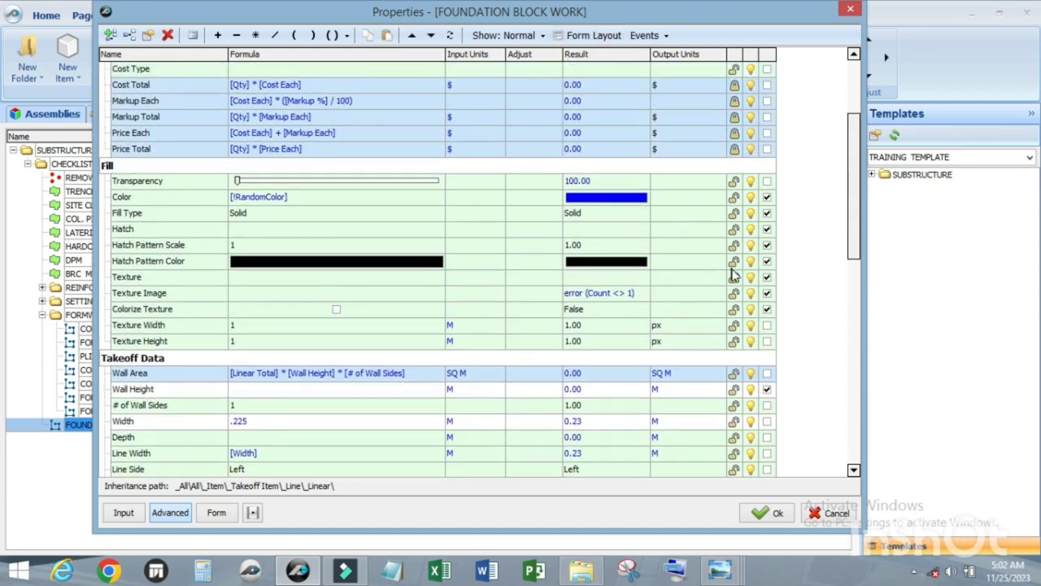
{"action": "left_click", "coordinate": [766, 309]}
{"action": "left_click", "coordinate": [766, 293]}
{"action": "left_click", "coordinate": [766, 276]}
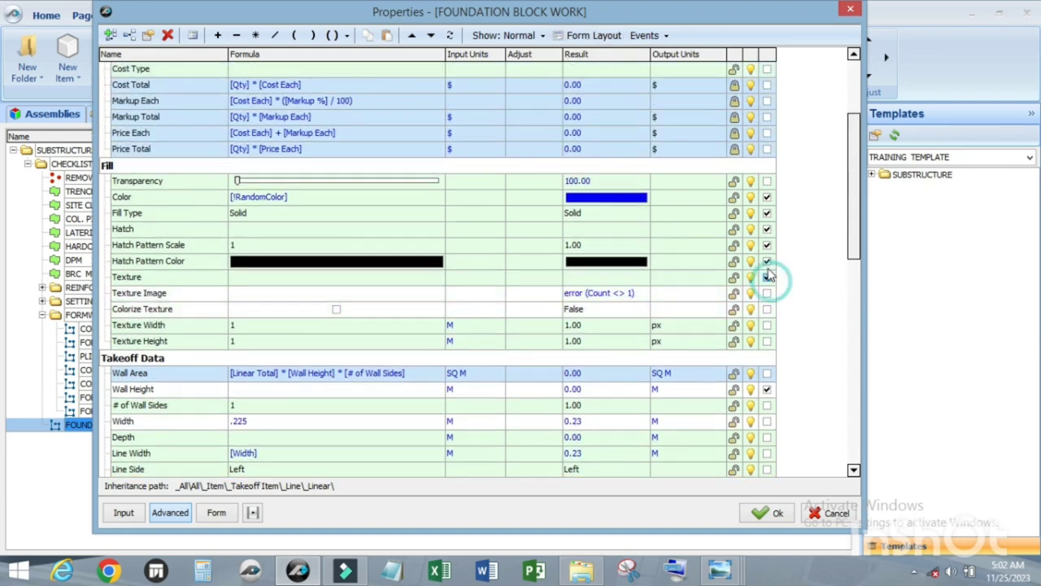
{"action": "left_click", "coordinate": [766, 261]}
{"action": "left_click", "coordinate": [766, 245]}
{"action": "left_click", "coordinate": [767, 228]}
{"action": "left_click", "coordinate": [766, 212]}
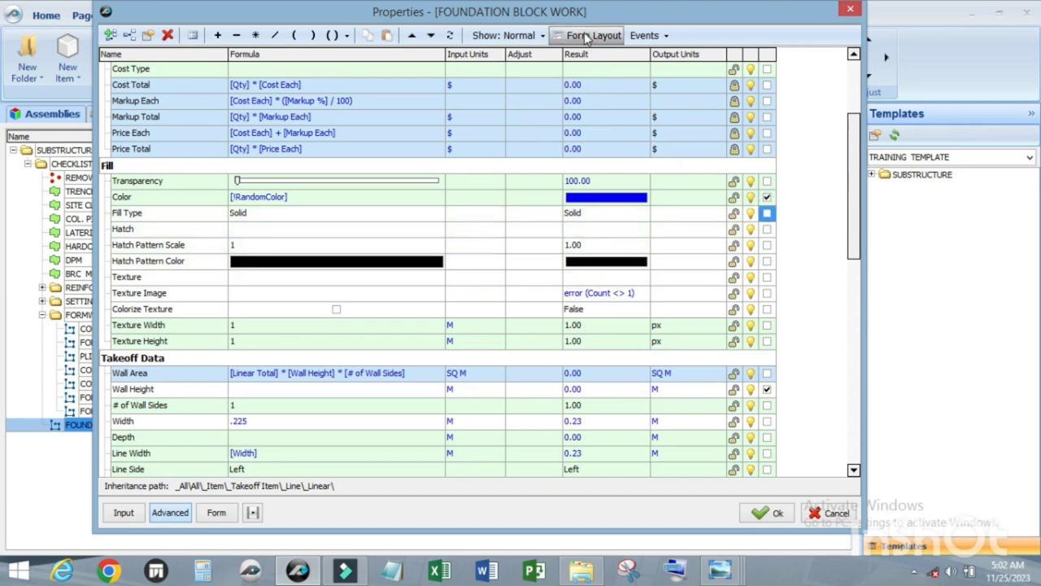
Open the form layout and show units for the Wall Height input.
{"action": "left_click", "coordinate": [587, 35]}
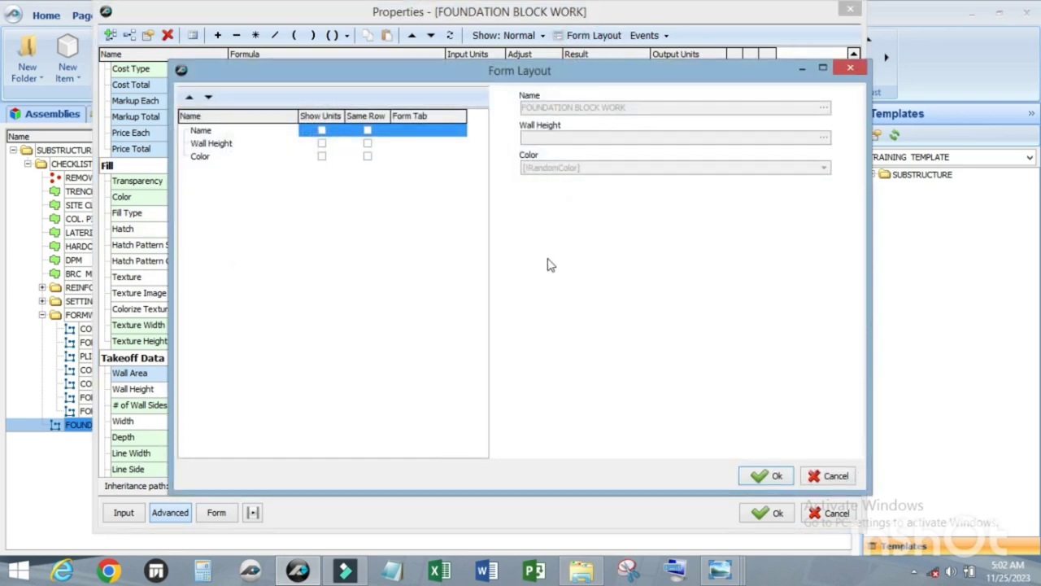
{"action": "left_click", "coordinate": [322, 144]}
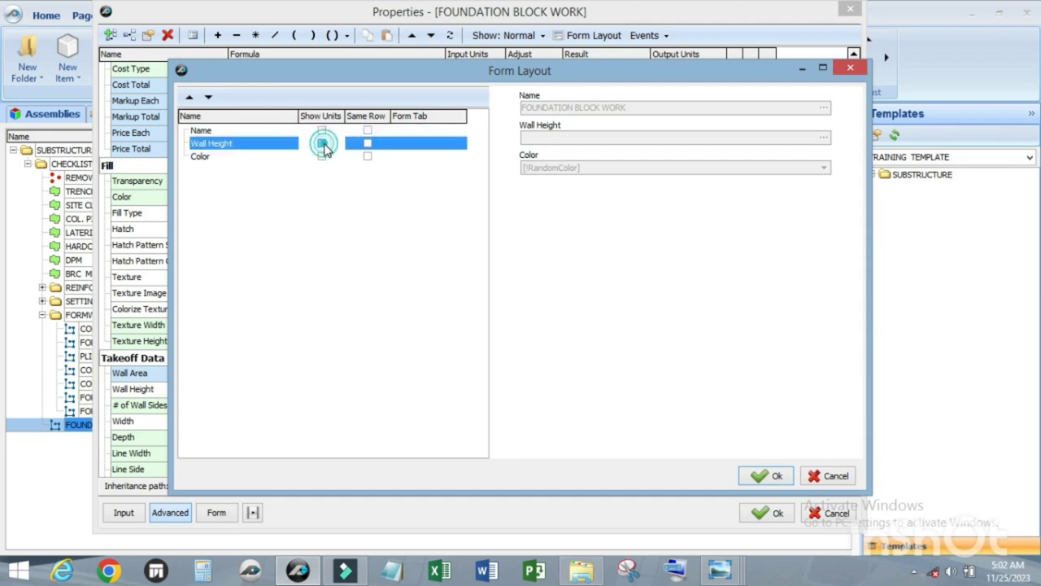
{"action": "left_click", "coordinate": [322, 144]}
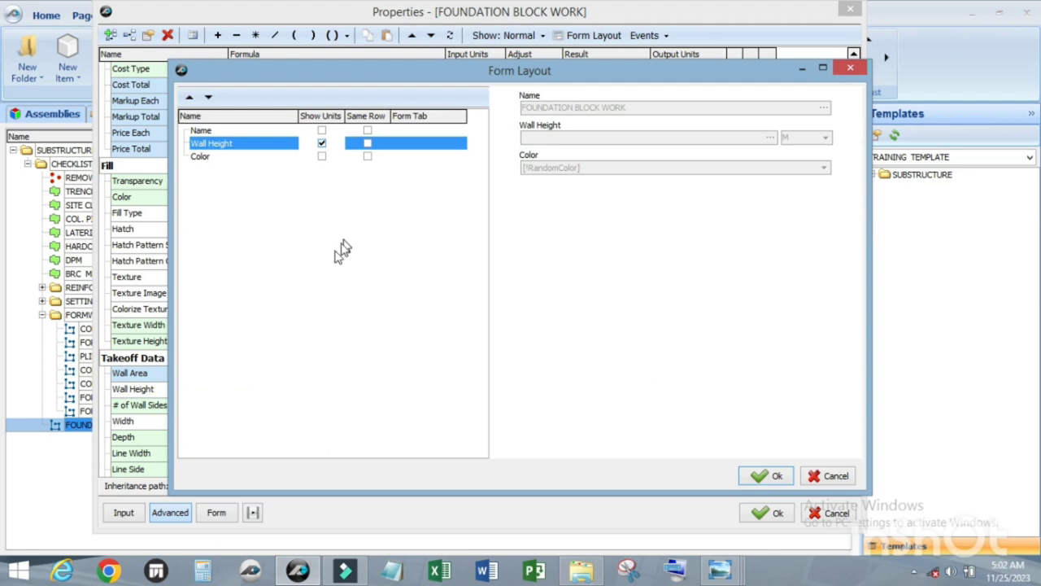
Accept the form layout, clear the Width formula, and give the Width property a simple list of .225 and .150.
{"action": "left_click", "coordinate": [759, 478]}
{"action": "scroll", "coordinate": [168, 367], "scroll_direction": "down", "scroll_amount": 2}
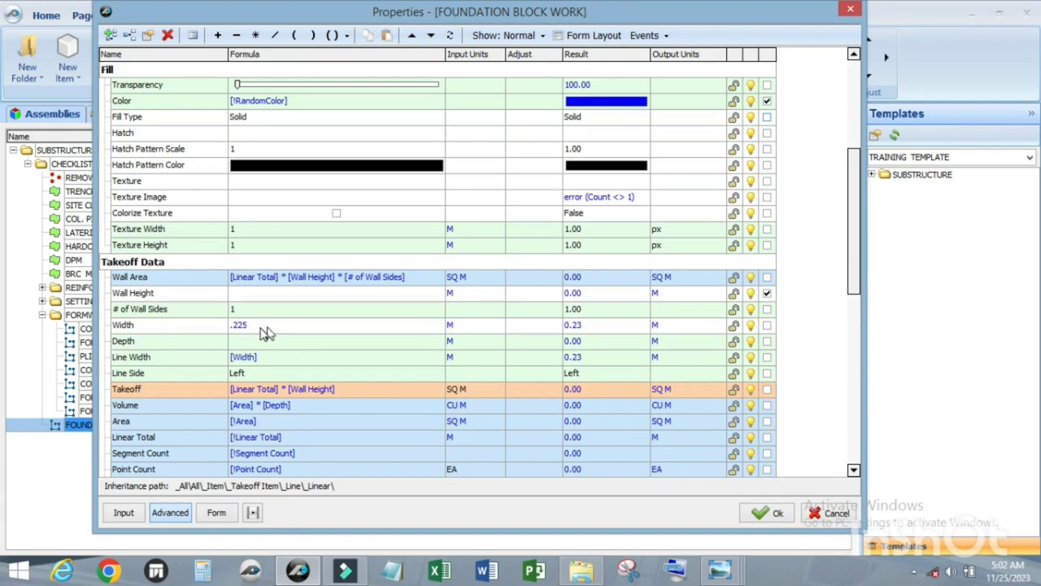
{"action": "left_click", "coordinate": [260, 326]}
{"action": "left_click", "coordinate": [259, 326]}
{"action": "left_click", "coordinate": [216, 330]}
{"action": "double_click", "coordinate": [202, 332]}
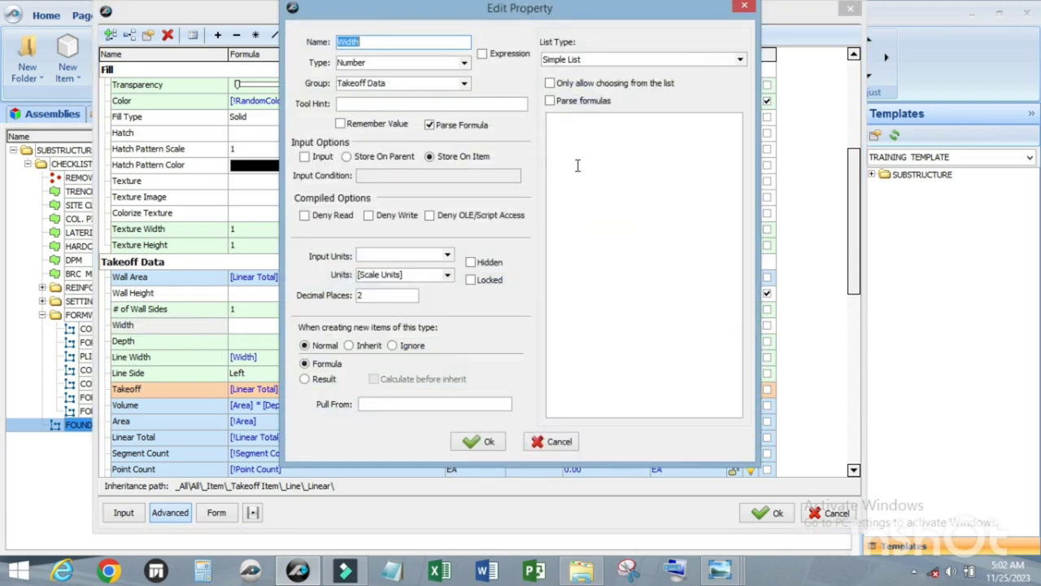
{"action": "left_click", "coordinate": [567, 133]}
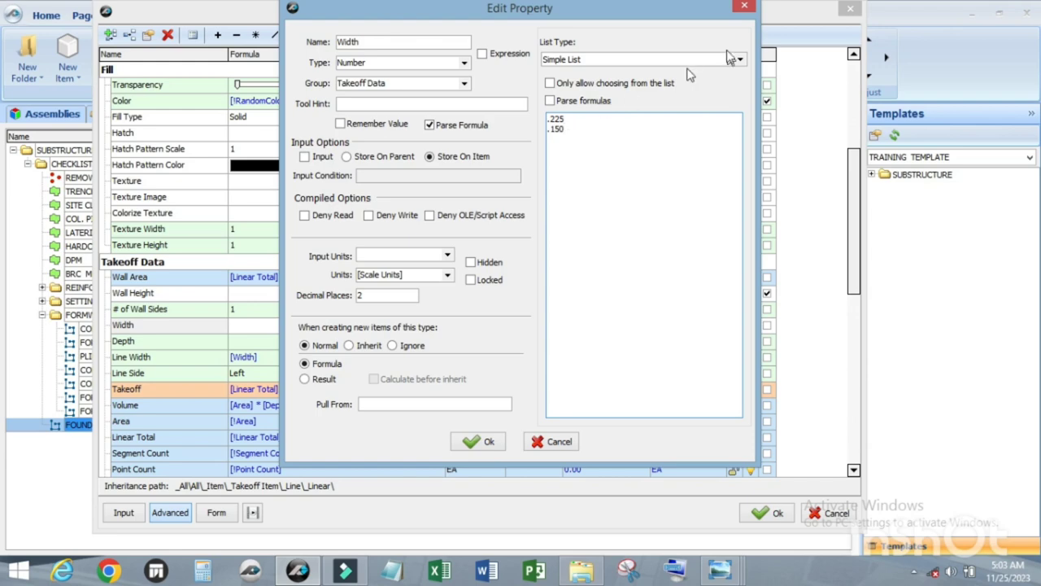
{"action": "left_click", "coordinate": [471, 441]}
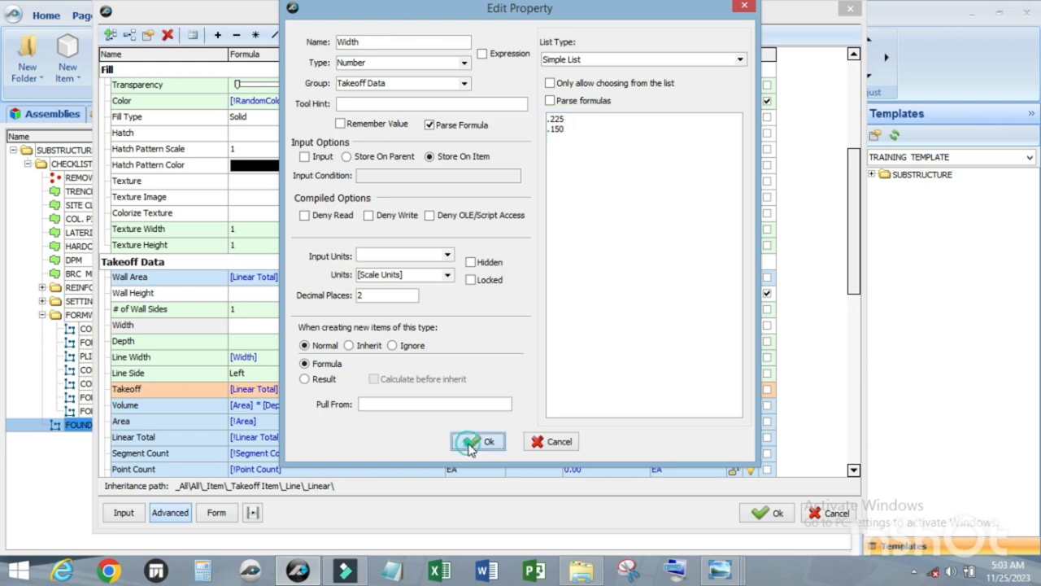
Check the choices offered for Width and include Width in the item's form.
{"action": "left_click", "coordinate": [429, 327]}
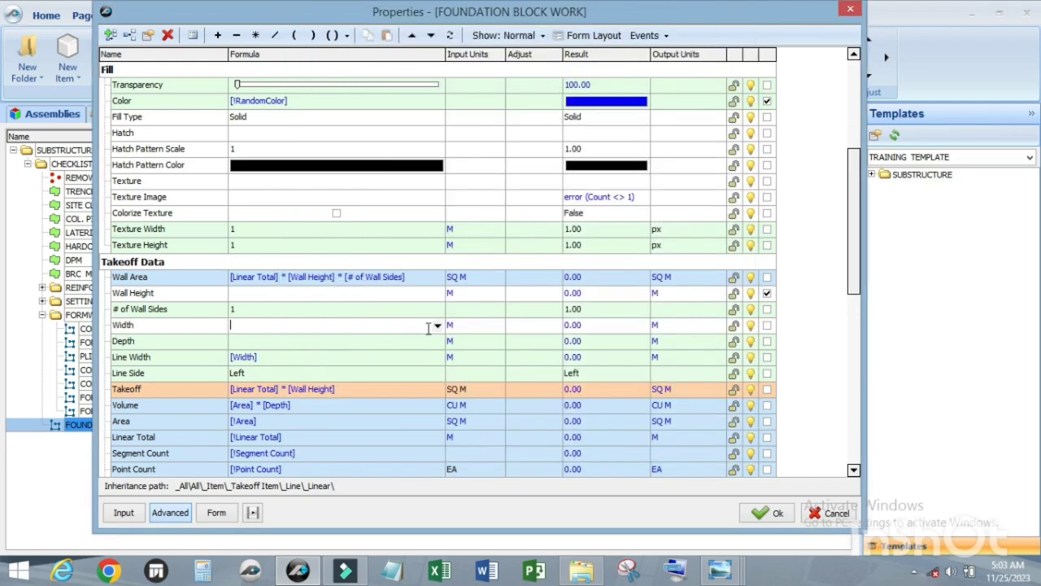
{"action": "left_click", "coordinate": [437, 326]}
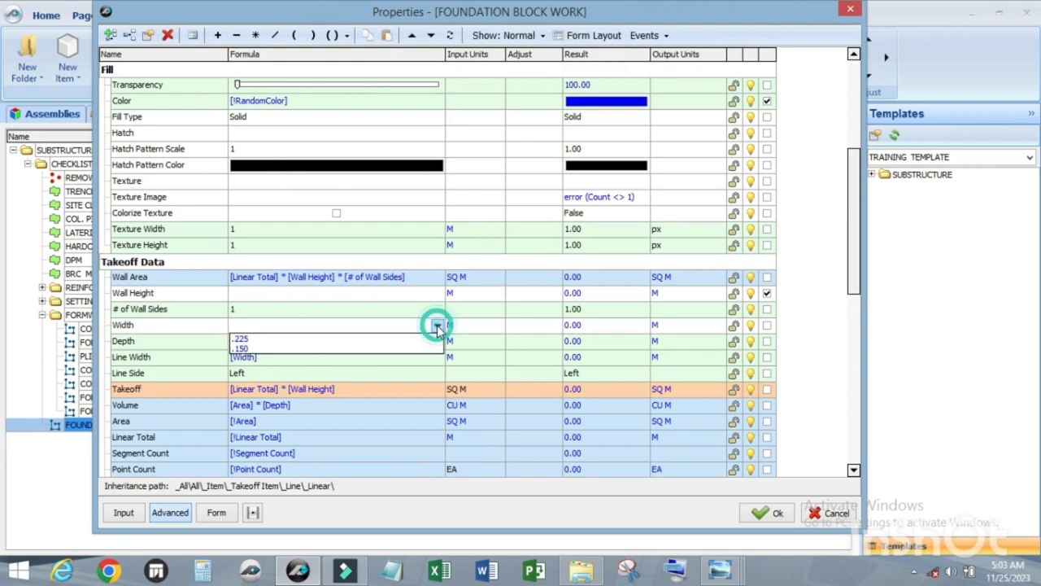
{"action": "left_click", "coordinate": [352, 319]}
{"action": "left_click", "coordinate": [767, 325]}
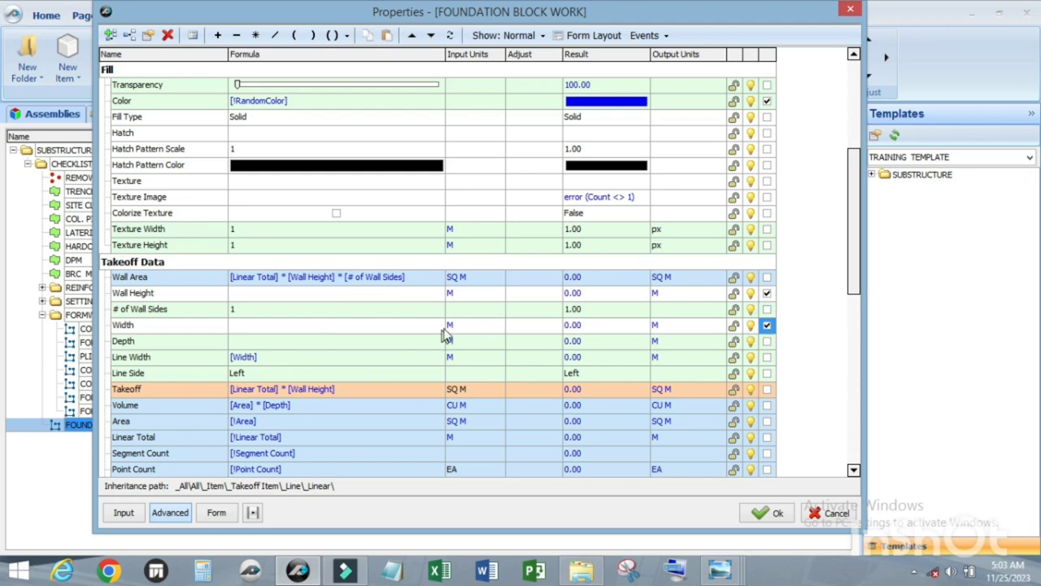
In the form layout, show units for Width and place Wall Height on the same row.
{"action": "left_click", "coordinate": [594, 35]}
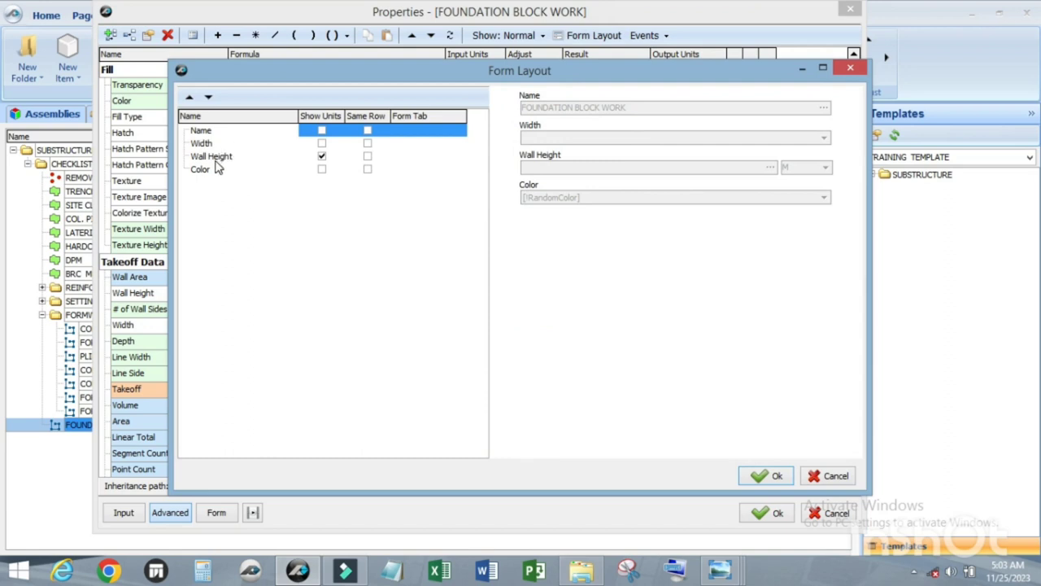
{"action": "left_click", "coordinate": [321, 143]}
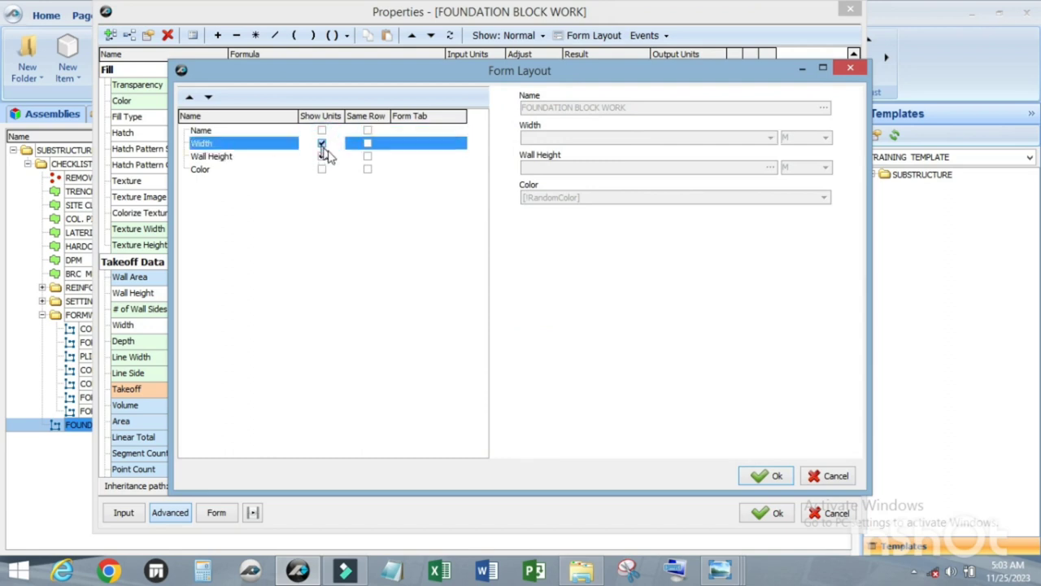
{"action": "left_click", "coordinate": [322, 156]}
{"action": "left_click", "coordinate": [368, 156]}
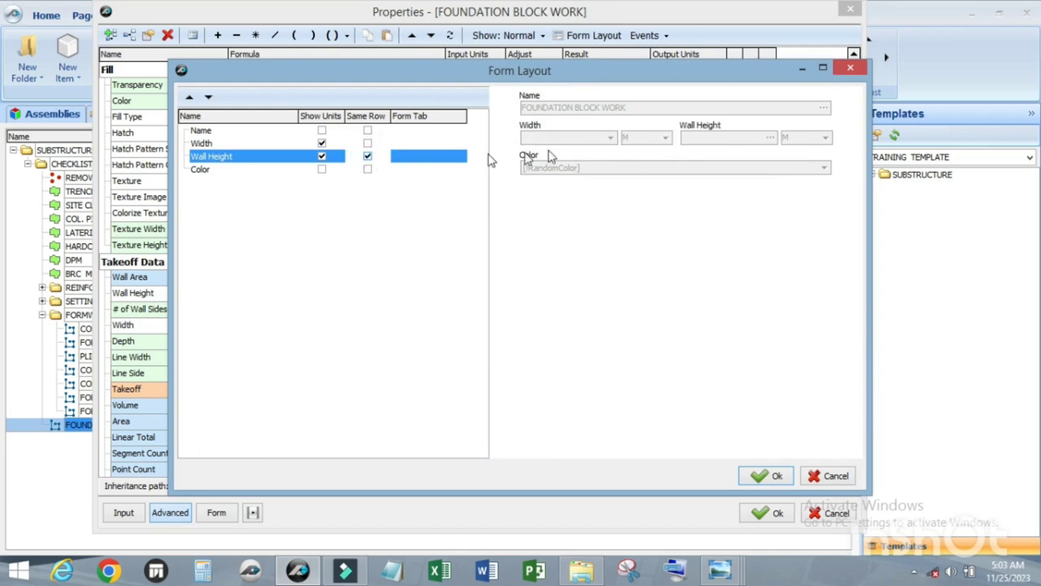
{"action": "left_click", "coordinate": [767, 475]}
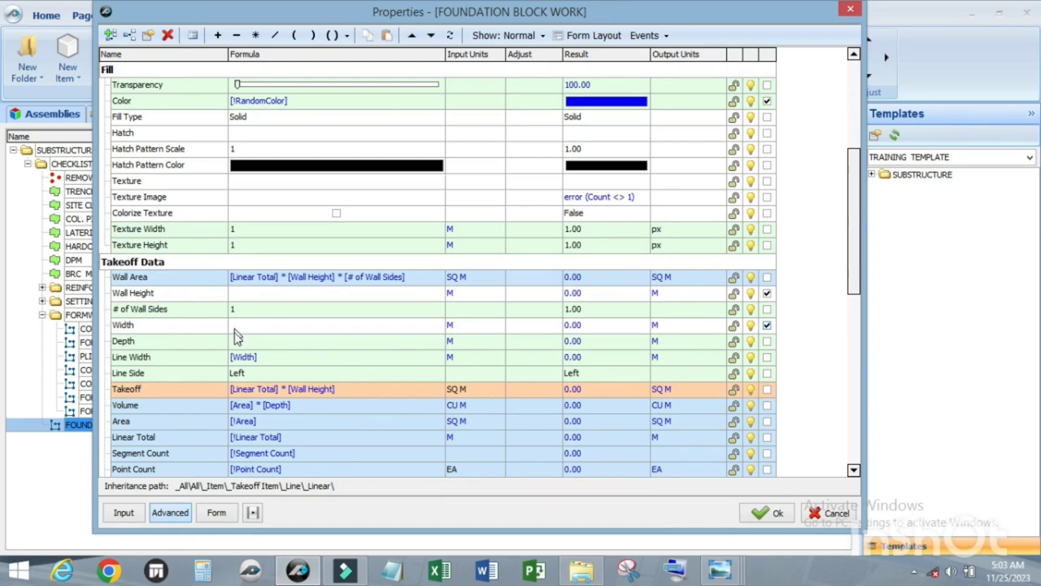
Save the item from its form view and move FOUNDATION BLOCK WORK up above the REINFORCEMENT folder.
{"action": "left_click", "coordinate": [216, 512]}
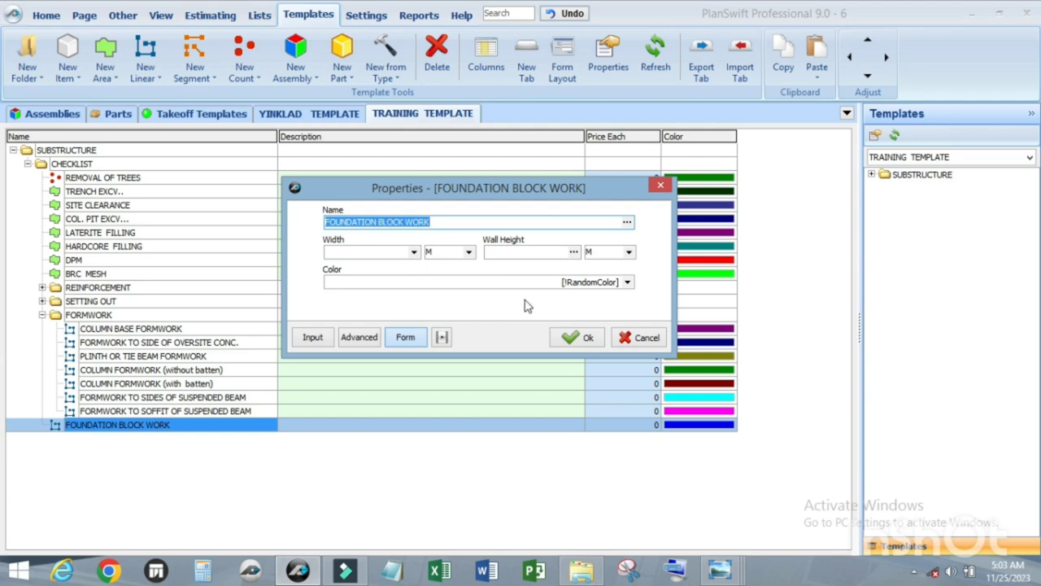
{"action": "left_click", "coordinate": [573, 340]}
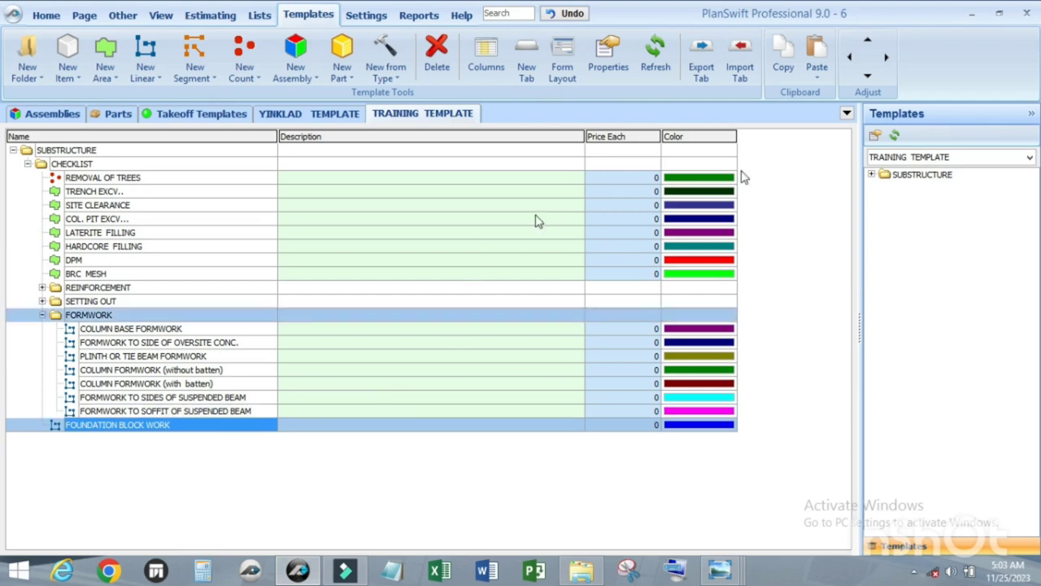
{"action": "left_click", "coordinate": [869, 45]}
{"action": "left_click", "coordinate": [869, 45]}
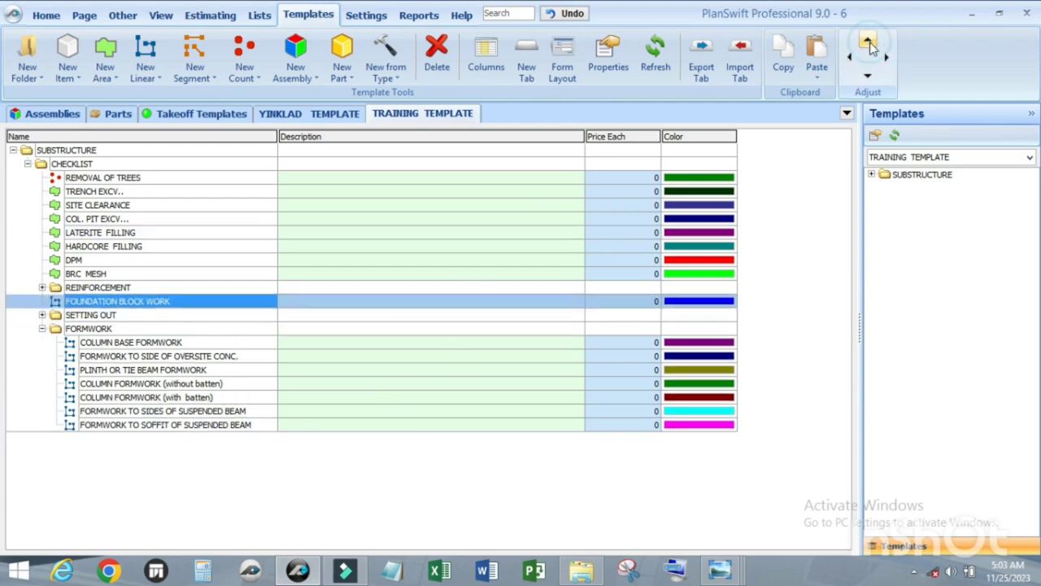
{"action": "left_click", "coordinate": [869, 45]}
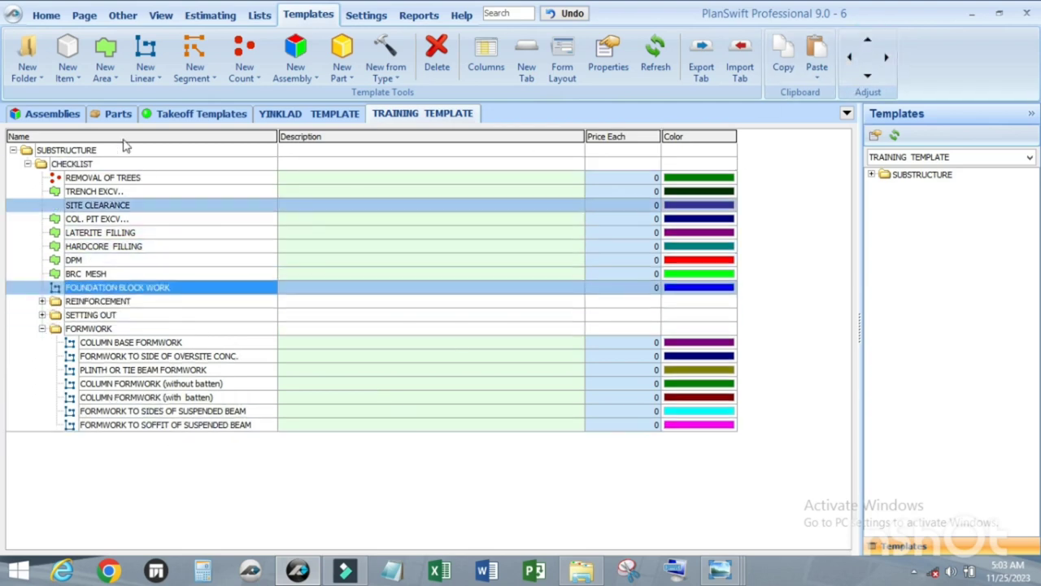
Return to the drawing pages and open the ground floor plan, the fifth ARC. page.
{"action": "left_click", "coordinate": [48, 16]}
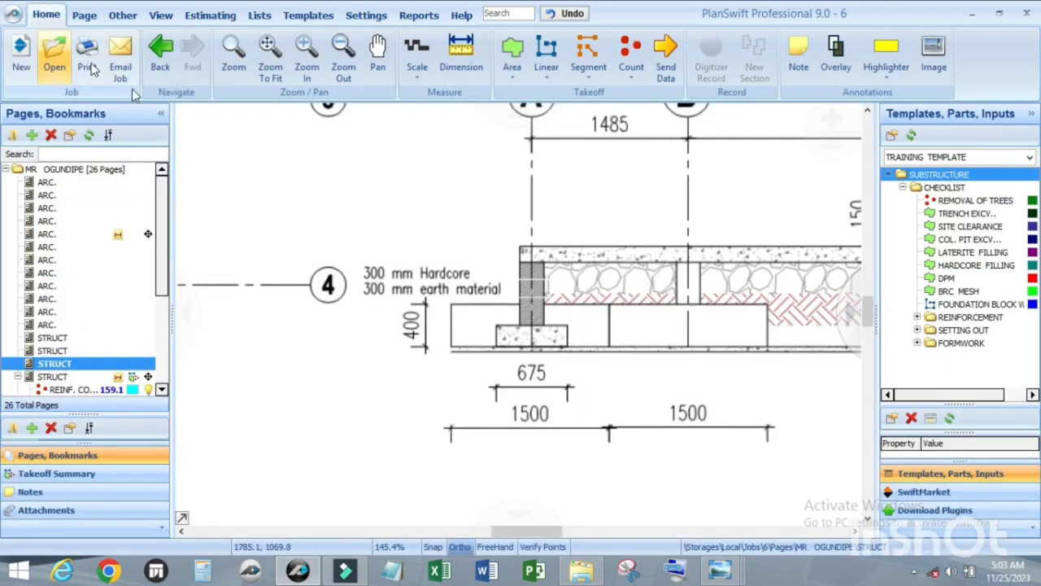
{"action": "left_click", "coordinate": [47, 234]}
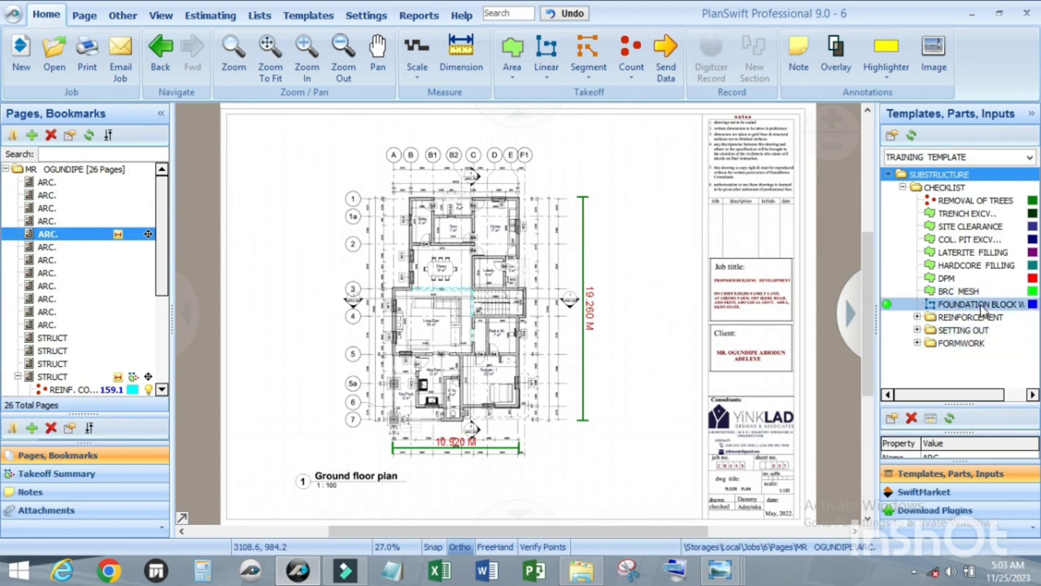
{"action": "double_click", "coordinate": [886, 306]}
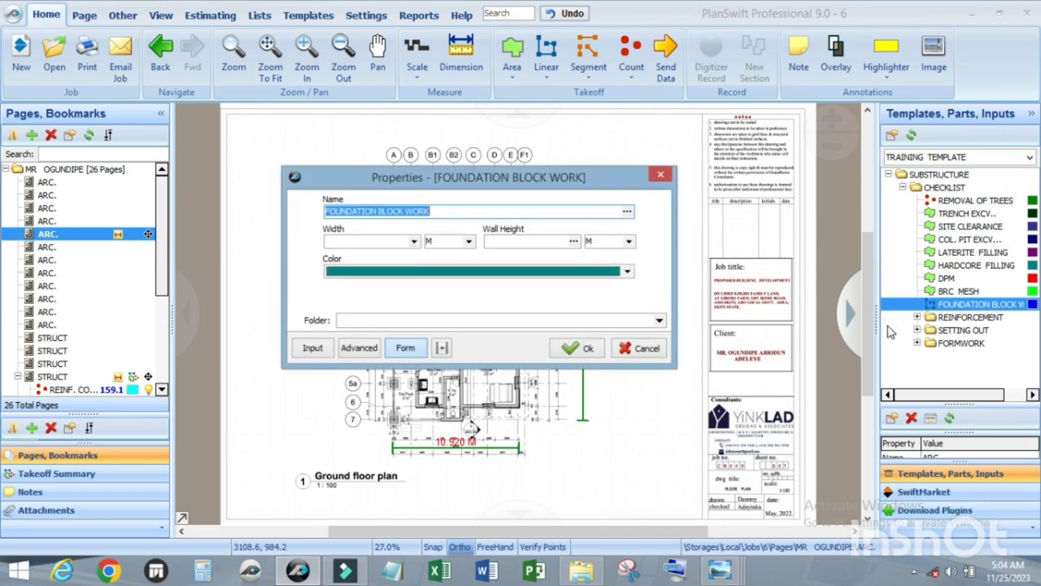
{"action": "left_click", "coordinate": [358, 241]}
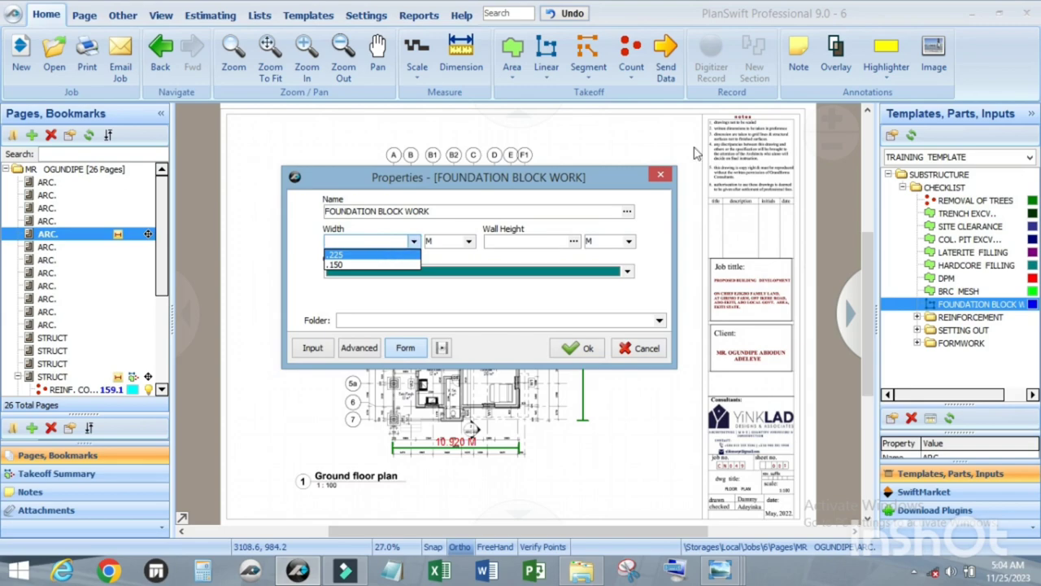
{"action": "left_click", "coordinate": [660, 178]}
Check the outer wall thickness near the kitchen and start a FOUNDATION BLOCK WORK takeoff with width .225 M and wall height .9 M.
{"action": "scroll", "coordinate": [541, 208], "scroll_direction": "up", "scroll_amount": 3}
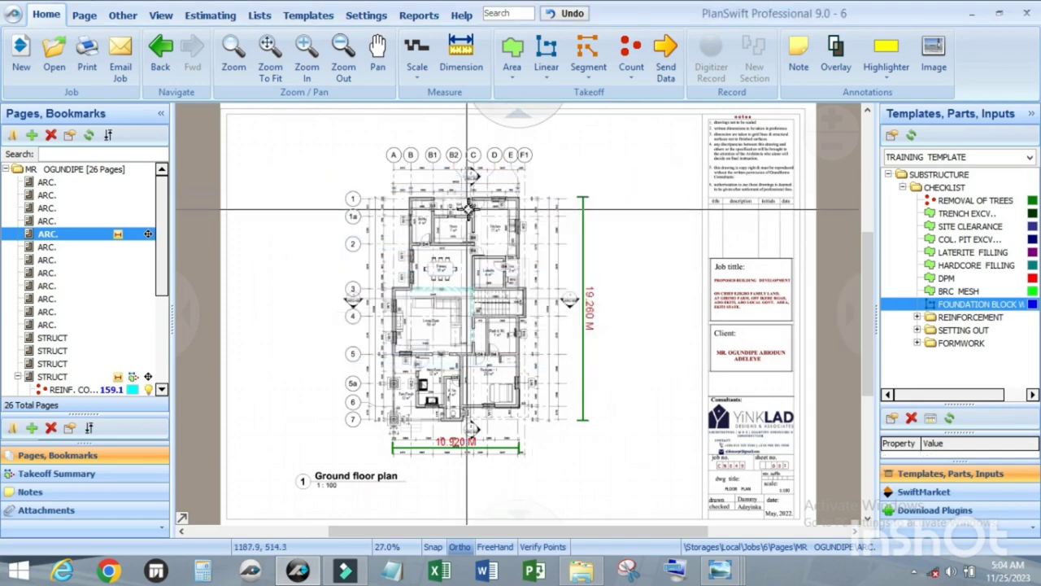
{"action": "scroll", "coordinate": [541, 208], "scroll_direction": "up", "scroll_amount": 8}
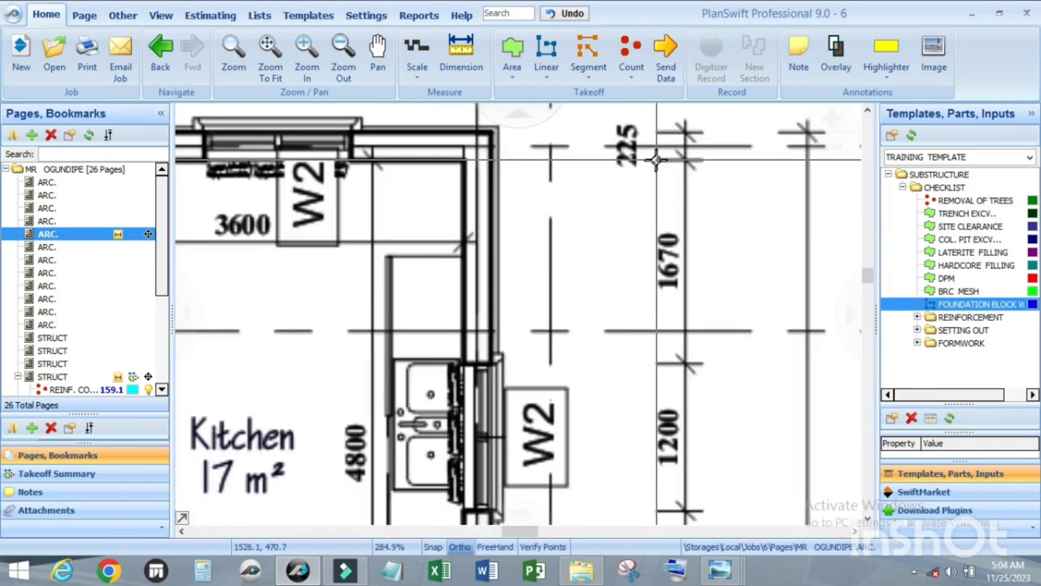
{"action": "double_click", "coordinate": [889, 305]}
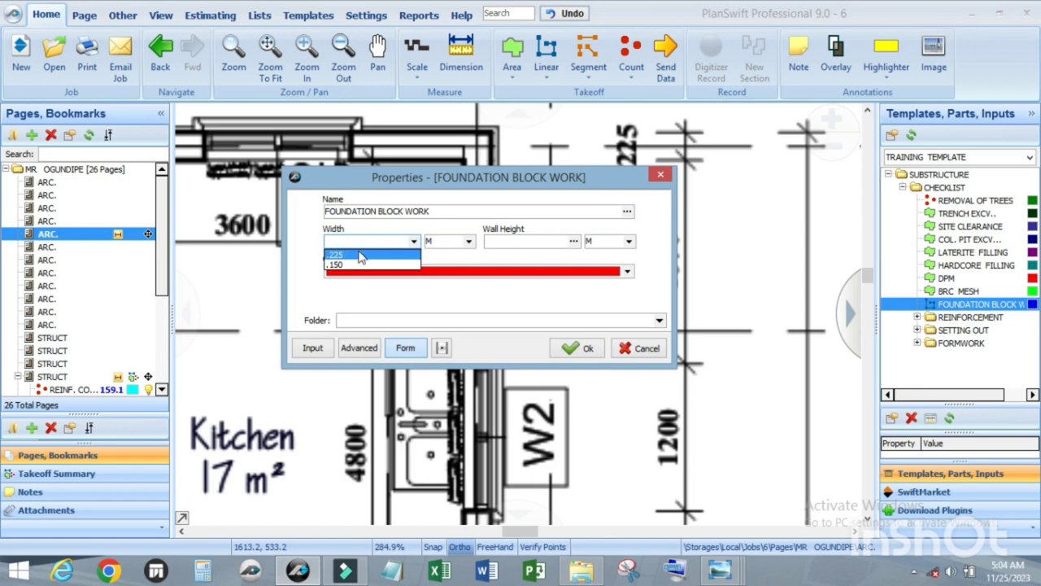
{"action": "left_click", "coordinate": [360, 255]}
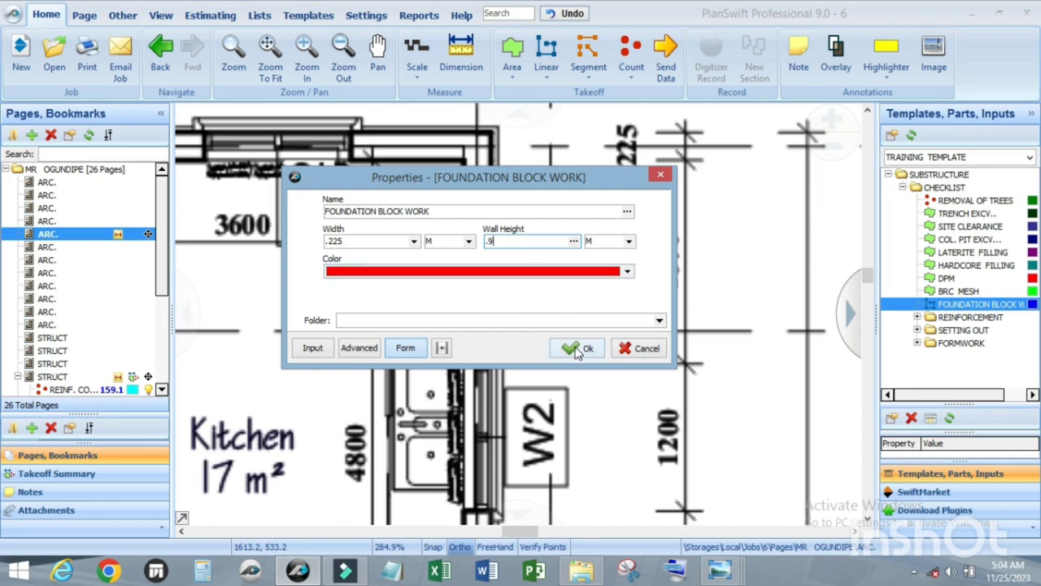
Trace the outer wall along gridline 1 from the Utility corner to the Kitchen corner, about 9.45 m long, and stop recording.
{"action": "scroll", "coordinate": [537, 423], "scroll_direction": "down", "scroll_amount": 1}
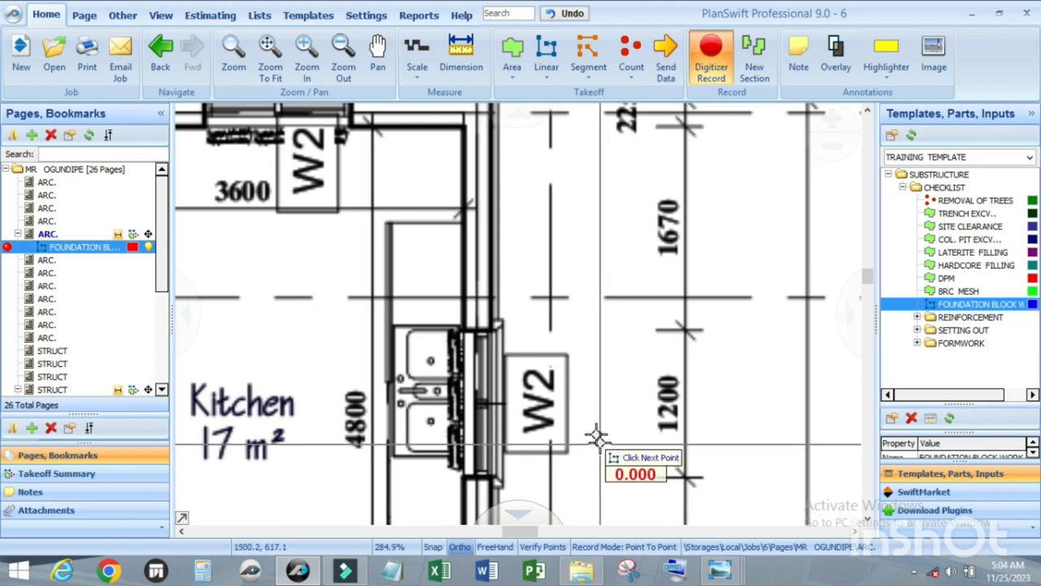
{"action": "scroll", "coordinate": [671, 506], "scroll_direction": "down", "scroll_amount": 1}
{"action": "scroll", "coordinate": [374, 305], "scroll_direction": "down", "scroll_amount": 2}
{"action": "scroll", "coordinate": [334, 313], "scroll_direction": "up", "scroll_amount": 6}
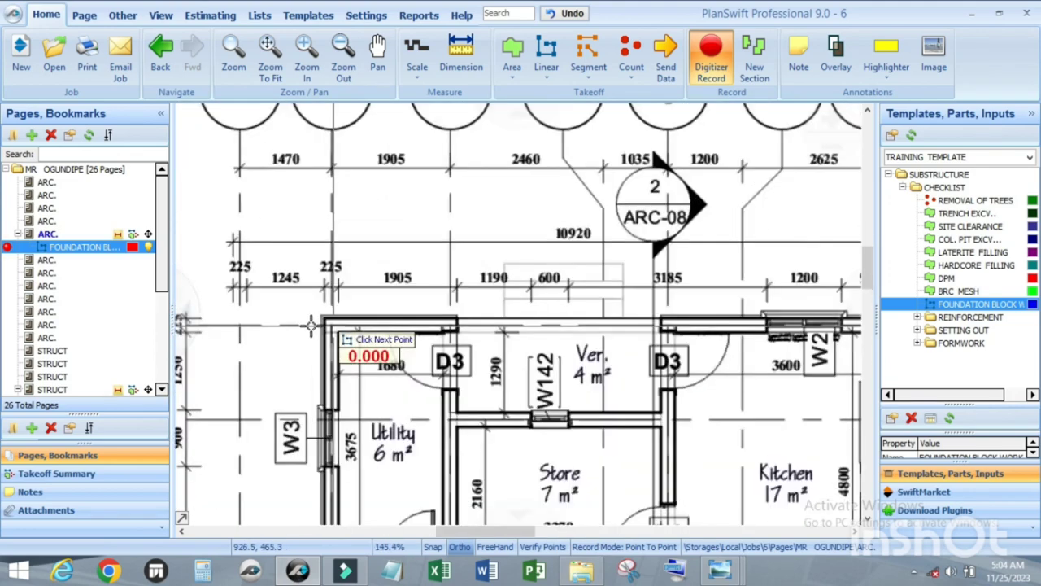
{"action": "scroll", "coordinate": [329, 314], "scroll_direction": "up", "scroll_amount": 3}
{"action": "left_click", "coordinate": [335, 303]}
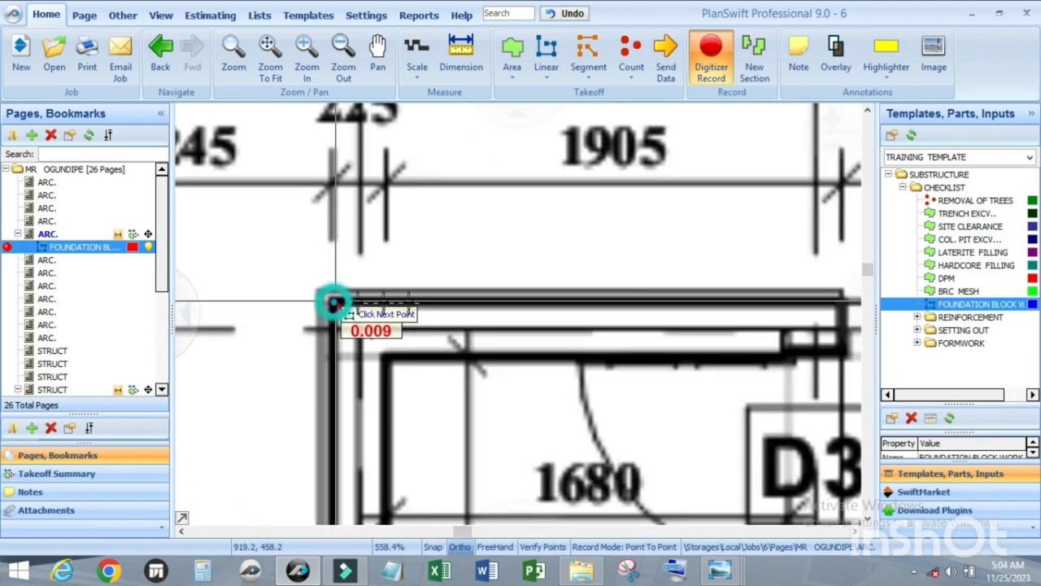
{"action": "scroll", "coordinate": [381, 308], "scroll_direction": "down", "scroll_amount": 8}
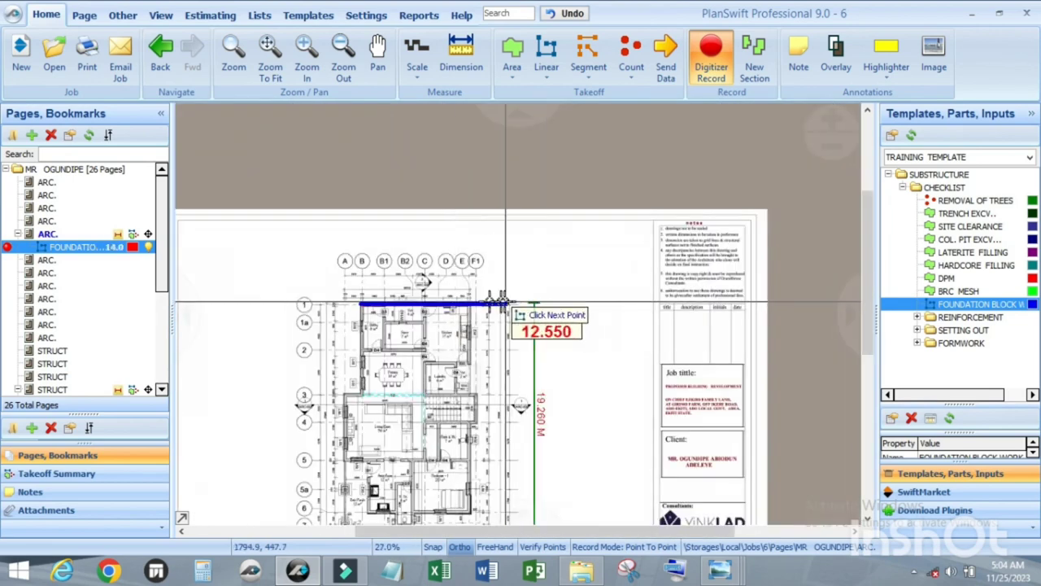
{"action": "scroll", "coordinate": [488, 300], "scroll_direction": "up", "scroll_amount": 2}
{"action": "scroll", "coordinate": [396, 303], "scroll_direction": "up", "scroll_amount": 6}
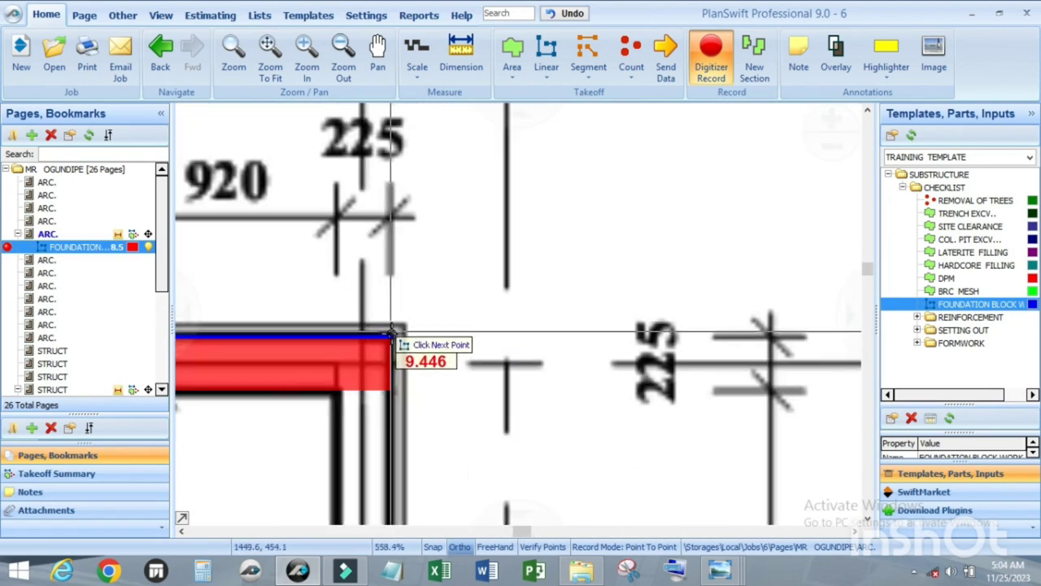
{"action": "left_click", "coordinate": [395, 334]}
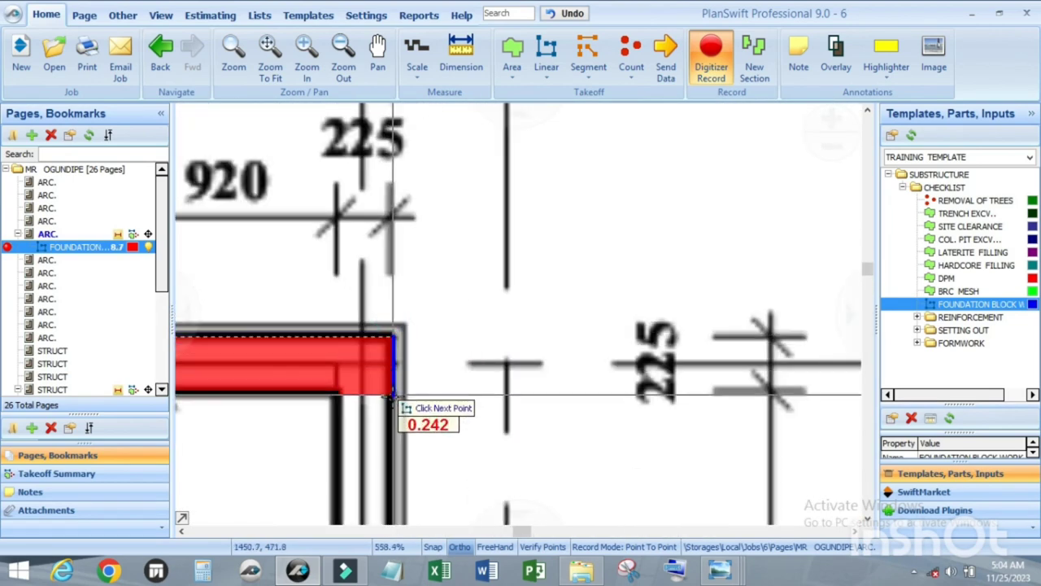
{"action": "key", "text": "Escape"}
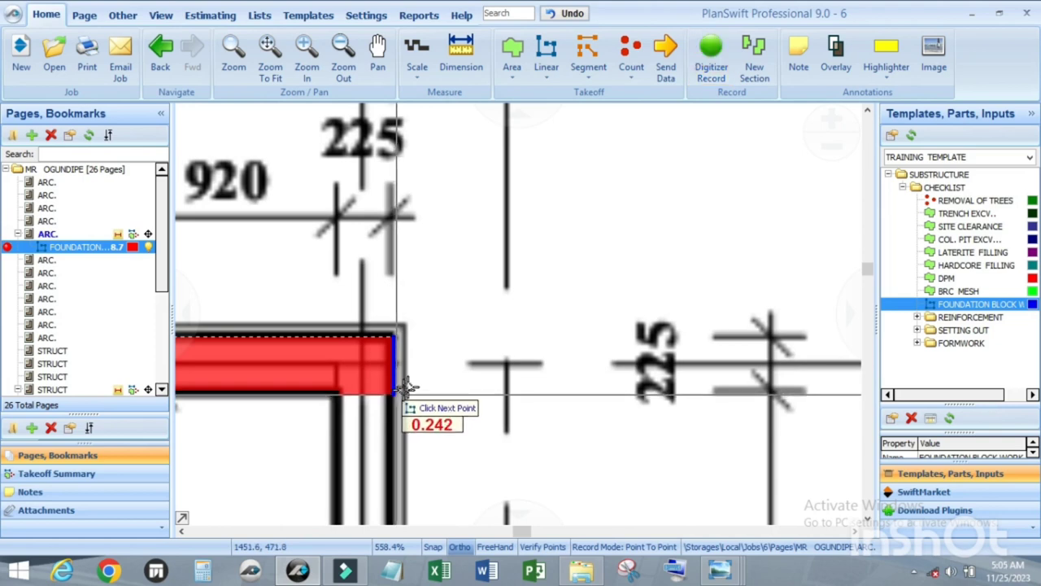
{"action": "scroll", "coordinate": [572, 365], "scroll_direction": "down", "scroll_amount": 3}
{"action": "scroll", "coordinate": [551, 345], "scroll_direction": "up", "scroll_amount": 3}
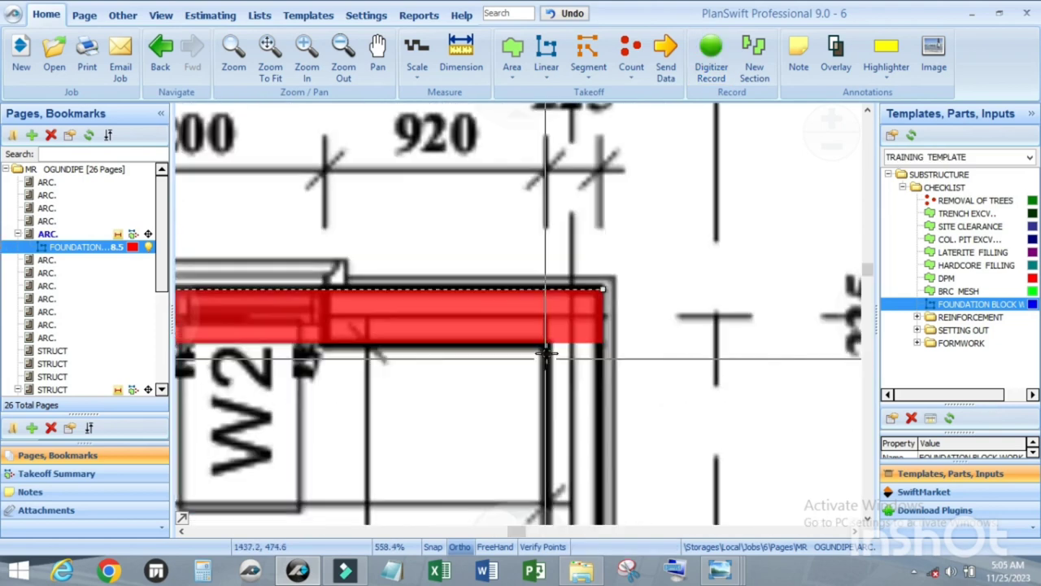
{"action": "scroll", "coordinate": [550, 346], "scroll_direction": "down", "scroll_amount": 3}
Start a second FOUNDATION BLOCK WORK takeoff with width .150 M and wall height .9 M.
{"action": "mouse_move", "coordinate": [498, 300]}
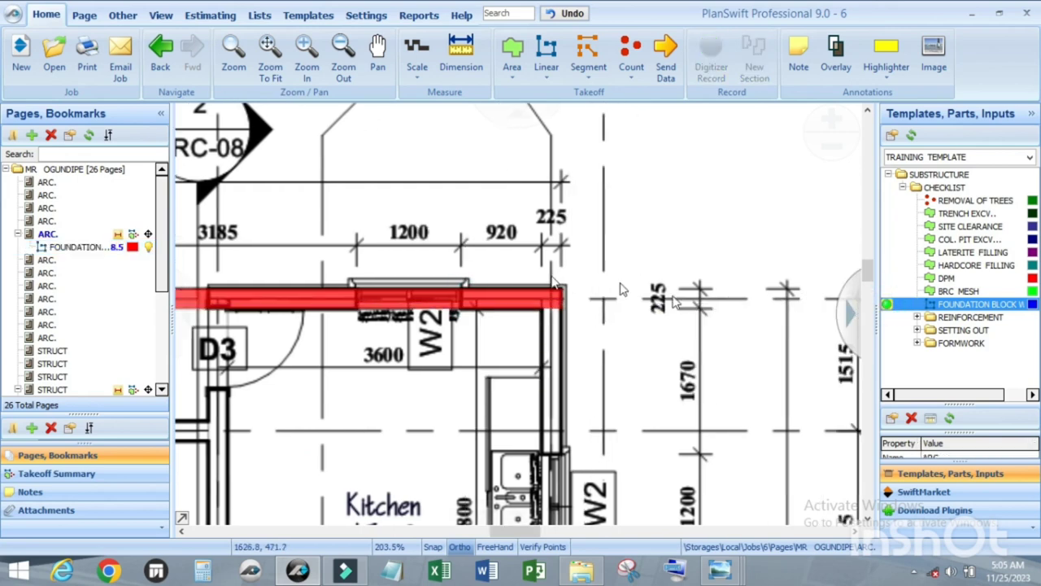
{"action": "double_click", "coordinate": [445, 292]}
{"action": "left_click", "coordinate": [415, 242]}
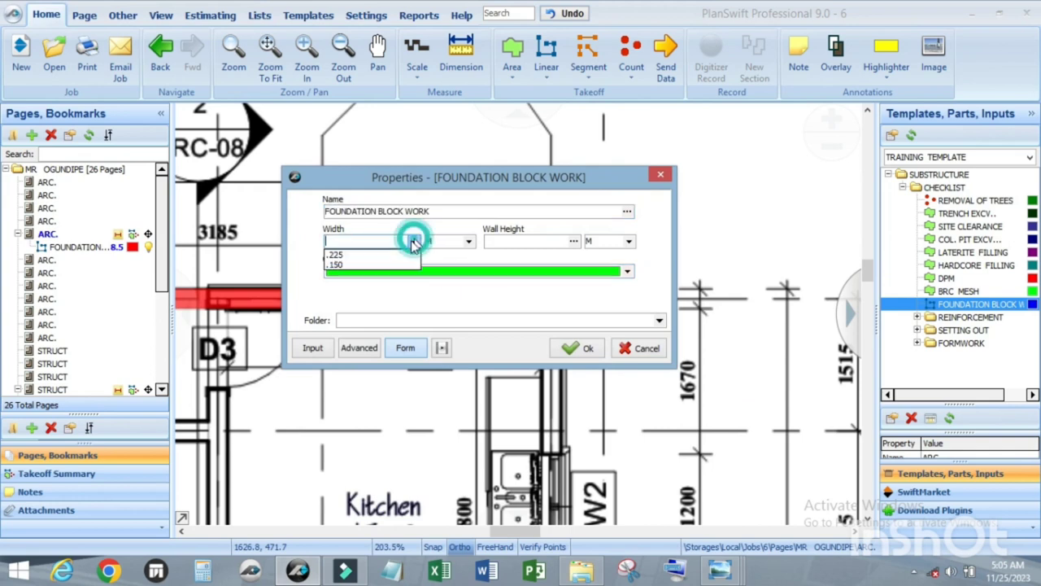
{"action": "left_click", "coordinate": [363, 267]}
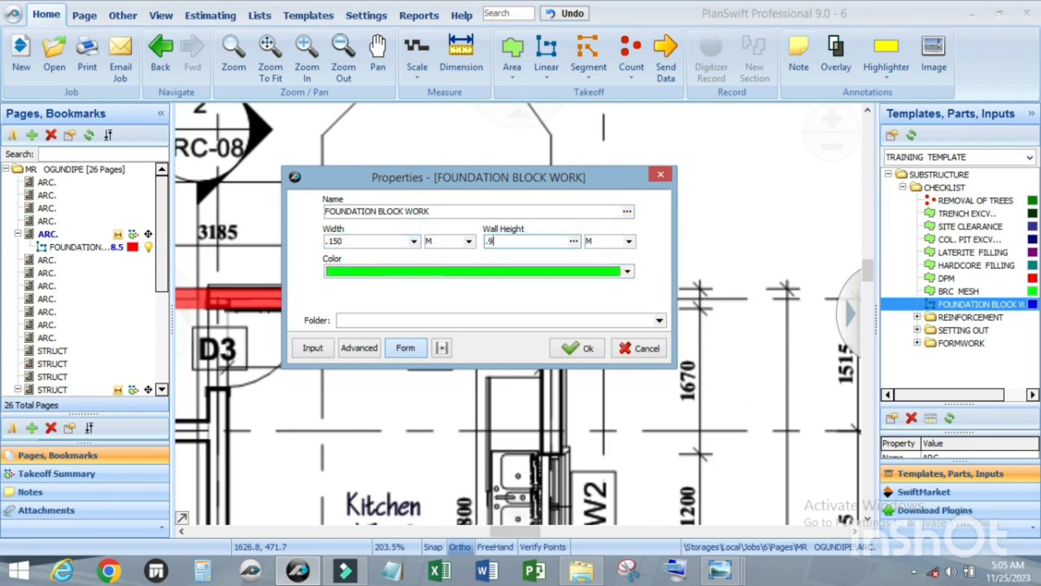
{"action": "left_click", "coordinate": [579, 347]}
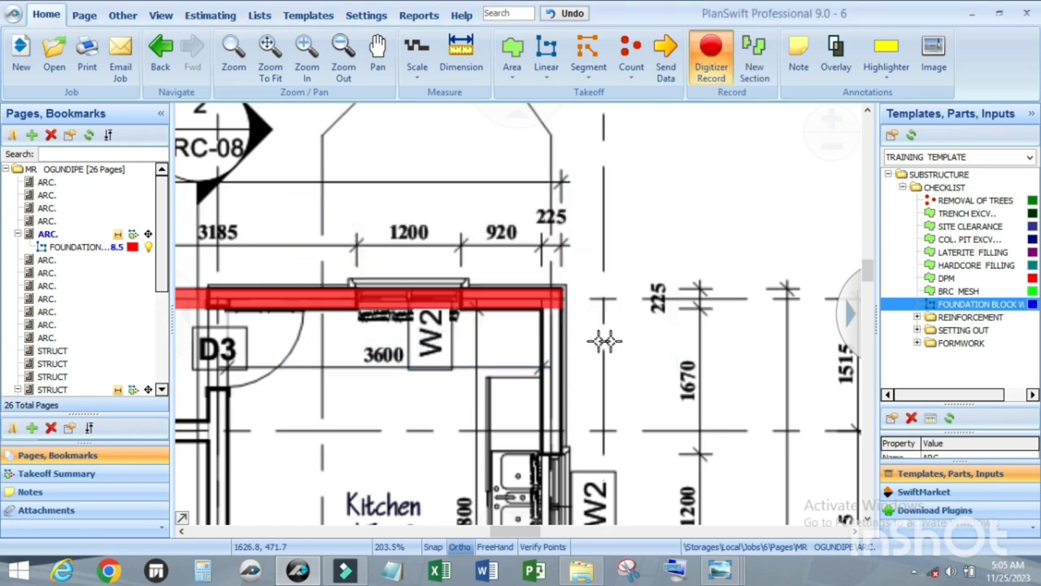
Trace a test segment of the .150 M block work about 0.91 m long above the Utility corner wall and stop recording.
{"action": "scroll", "coordinate": [599, 349], "scroll_direction": "down", "scroll_amount": 3}
{"action": "scroll", "coordinate": [473, 314], "scroll_direction": "up", "scroll_amount": 5}
{"action": "scroll", "coordinate": [407, 274], "scroll_direction": "down", "scroll_amount": 3}
{"action": "scroll", "coordinate": [477, 260], "scroll_direction": "up", "scroll_amount": 6}
{"action": "left_click", "coordinate": [279, 267]}
{"action": "left_click", "coordinate": [497, 268]}
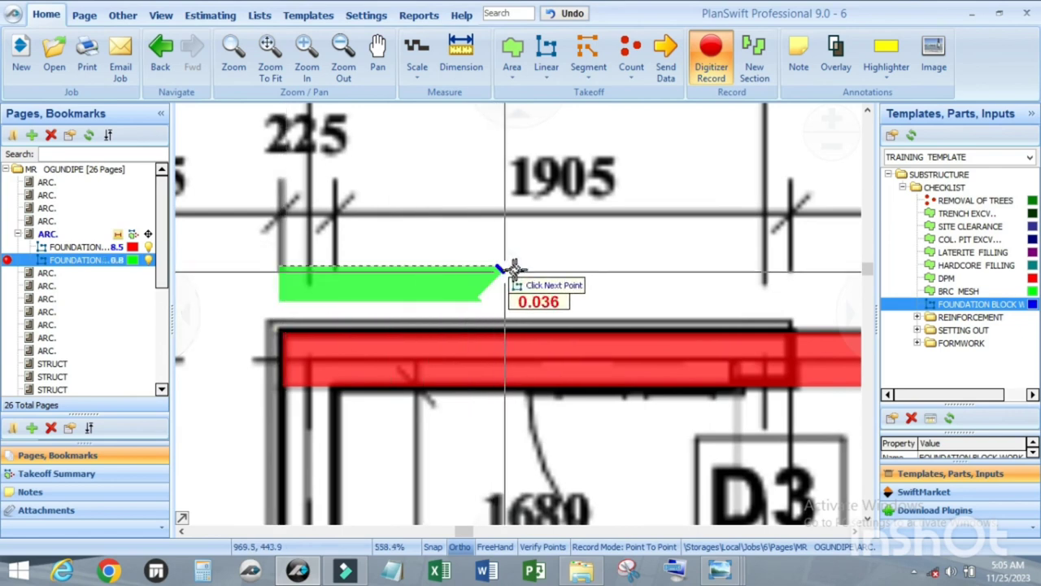
{"action": "key", "text": "Escape"}
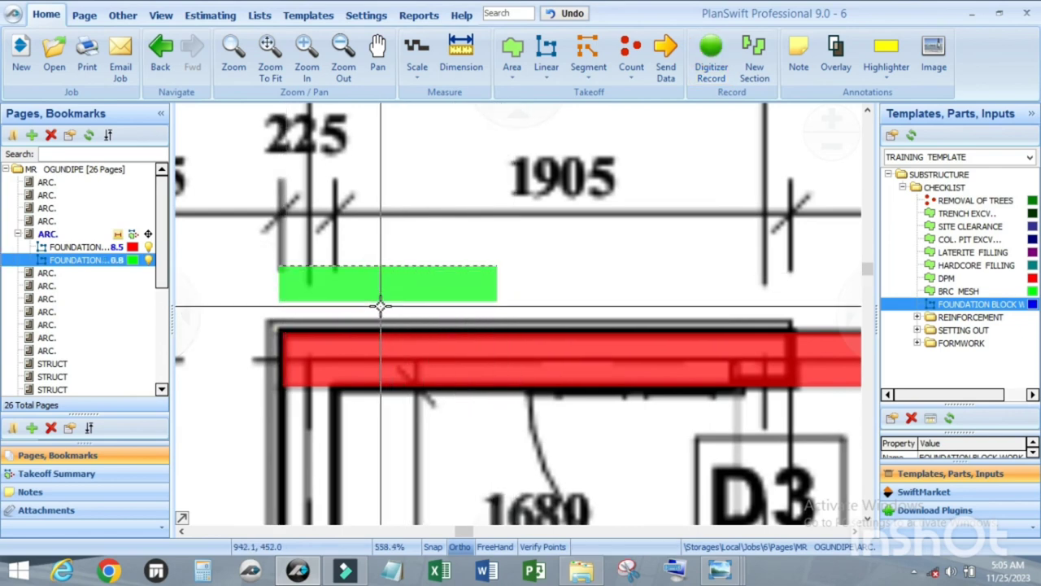
Overlay the .150 M test segment on the .225 M wall trace to compare widths, move it off, and delete it with its takeoff item.
{"action": "mouse_move", "coordinate": [379, 295]}
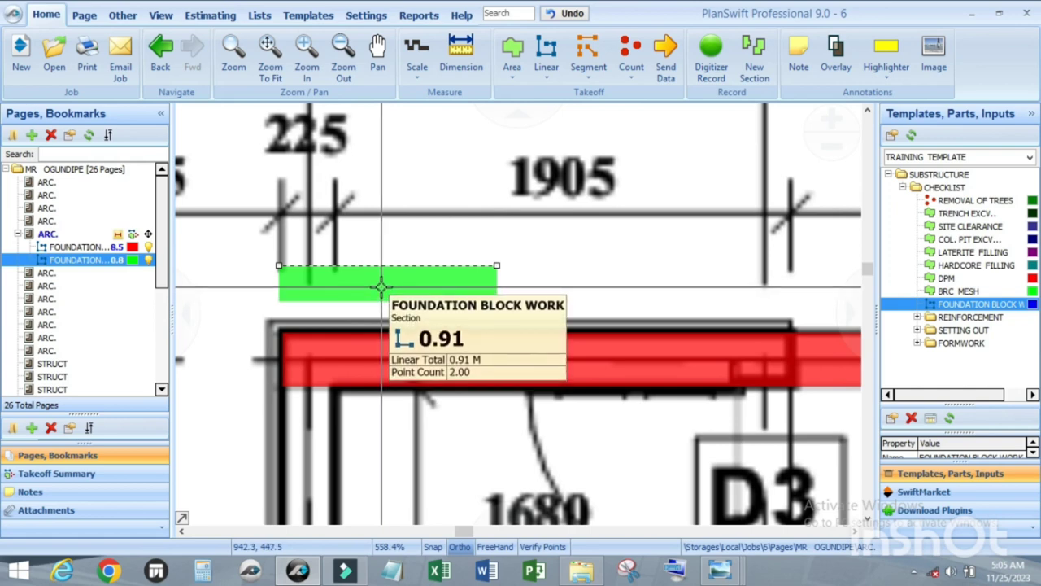
{"action": "left_click_drag", "start_coordinate": [380, 285], "coordinate": [388, 348]}
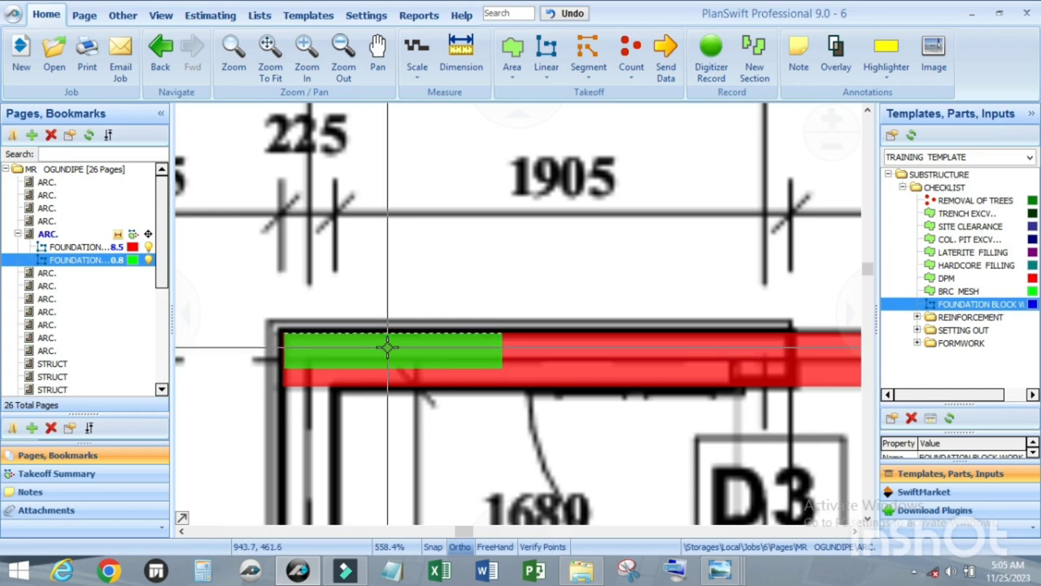
{"action": "left_click_drag", "start_coordinate": [388, 312], "coordinate": [386, 281]}
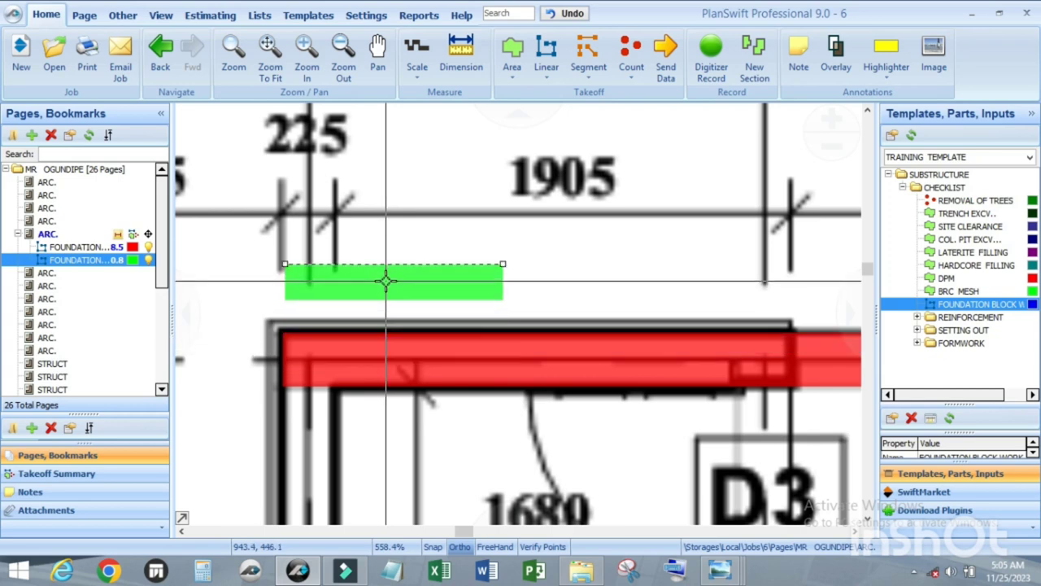
{"action": "key", "text": "Delete"}
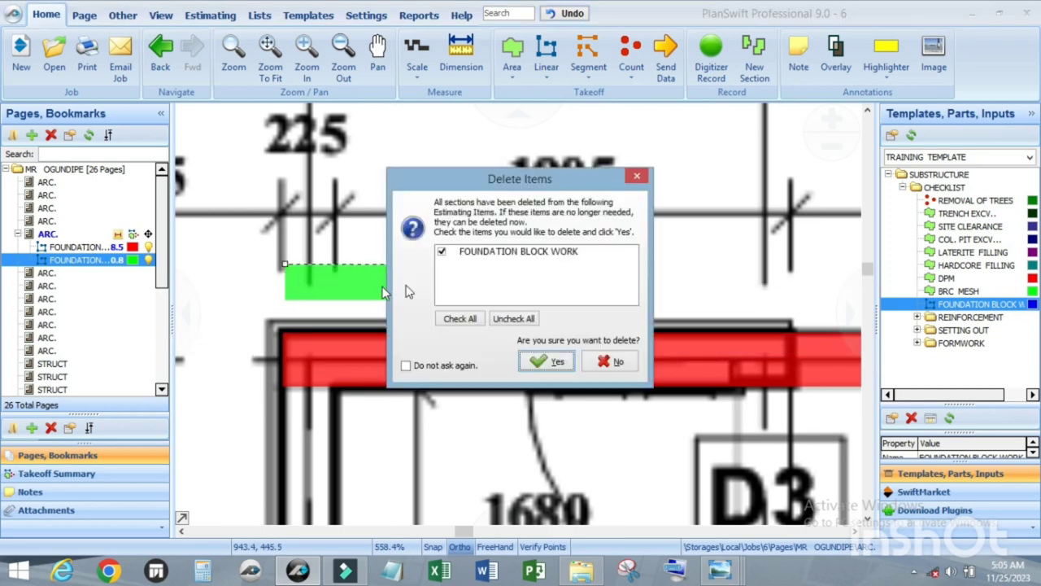
{"action": "left_click", "coordinate": [536, 365]}
Resume recording the .225 M block work takeoff with a start point at the Kitchen's outer corner, directly below the gridline 1 trace.
{"action": "scroll", "coordinate": [248, 338], "scroll_direction": "down", "scroll_amount": 2}
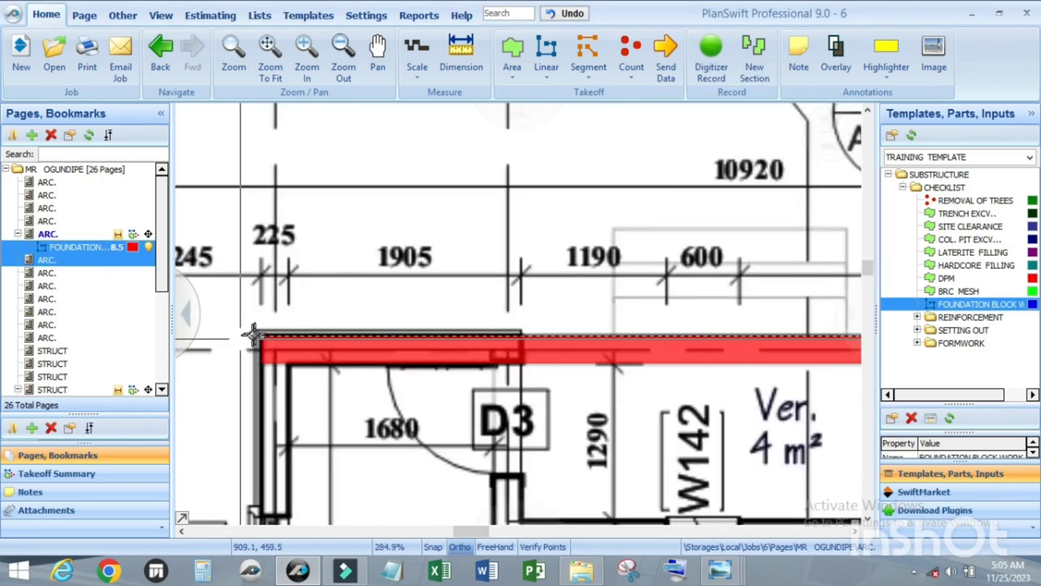
{"action": "scroll", "coordinate": [252, 334], "scroll_direction": "down", "scroll_amount": 3}
{"action": "scroll", "coordinate": [465, 325], "scroll_direction": "up", "scroll_amount": 5}
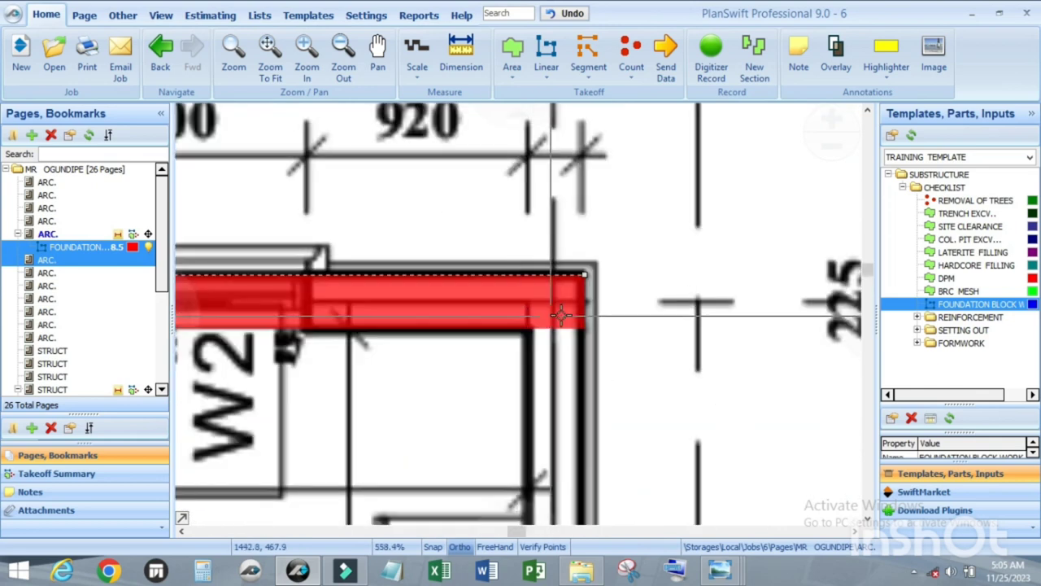
{"action": "scroll", "coordinate": [544, 334], "scroll_direction": "down", "scroll_amount": 2}
{"action": "scroll", "coordinate": [548, 334], "scroll_direction": "up", "scroll_amount": 2}
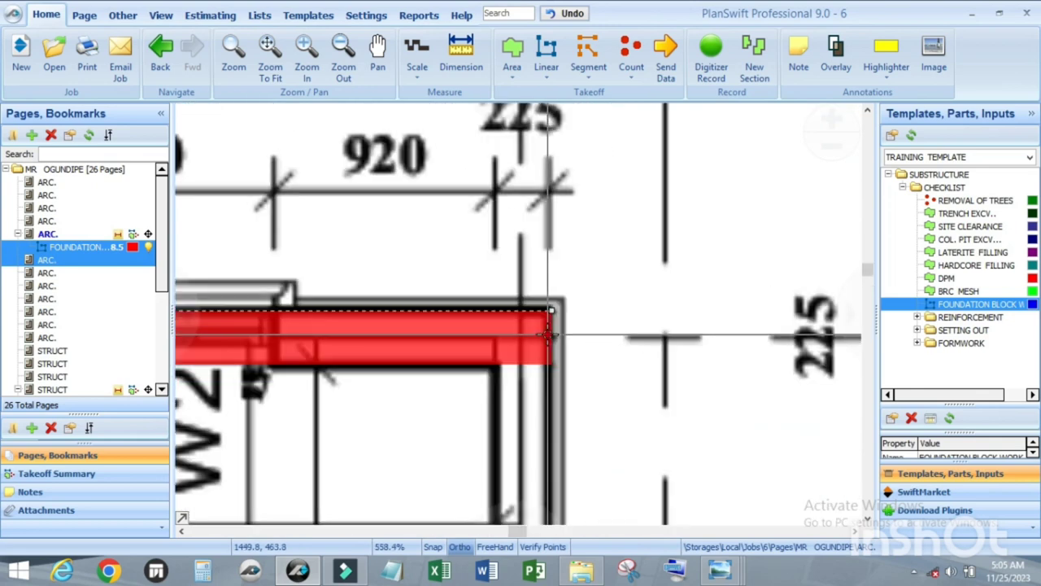
{"action": "mouse_move", "coordinate": [548, 334]}
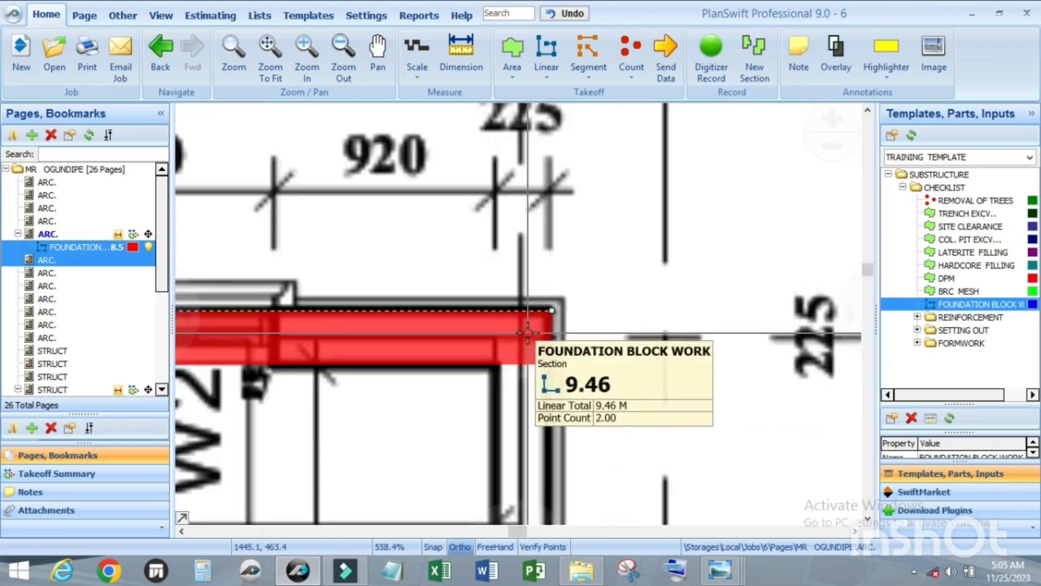
{"action": "left_click", "coordinate": [525, 336]}
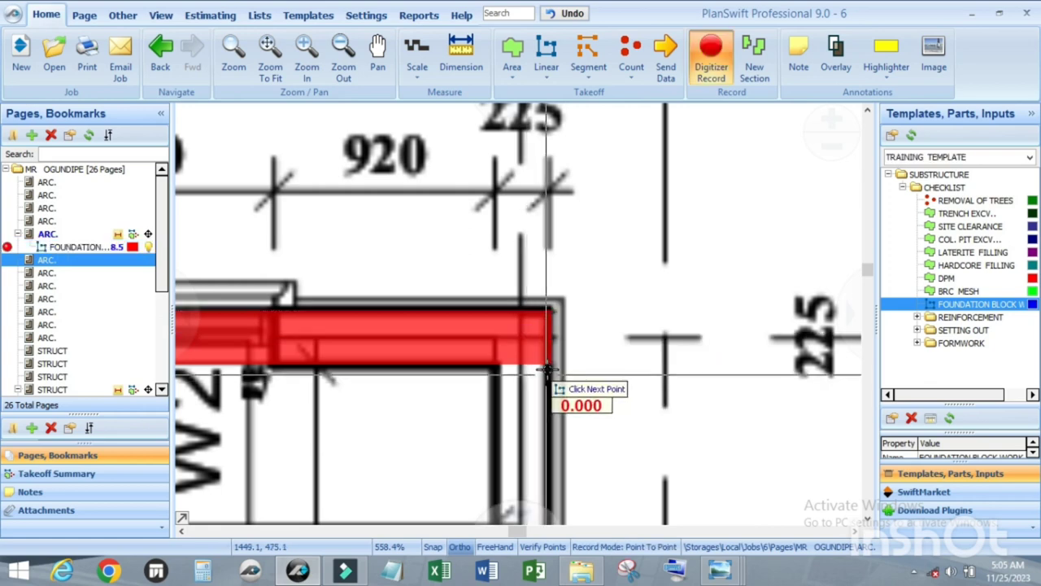
{"action": "scroll", "coordinate": [549, 366], "scroll_direction": "up", "scroll_amount": 3}
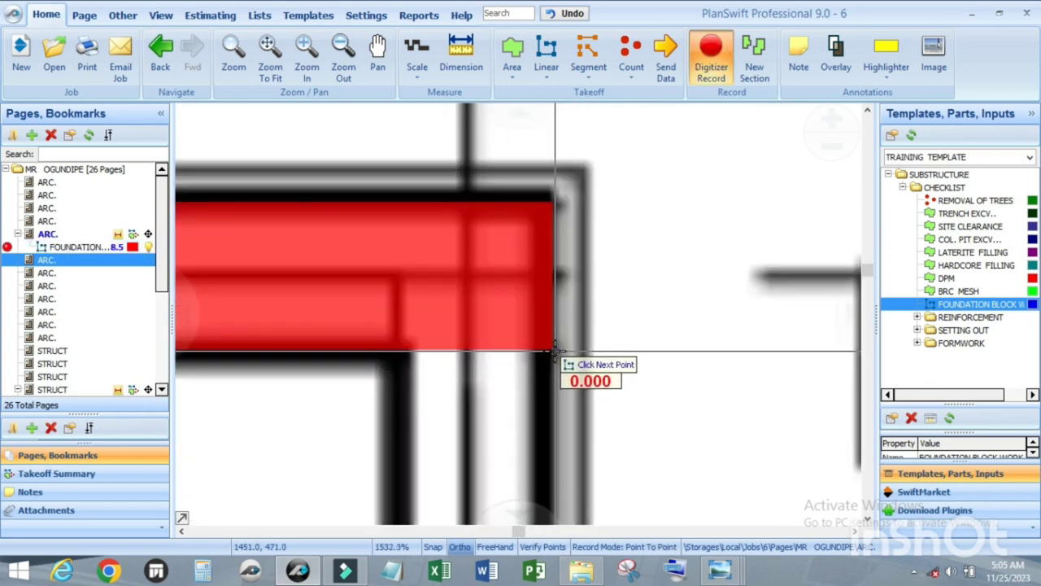
{"action": "scroll", "coordinate": [551, 351], "scroll_direction": "up", "scroll_amount": 1}
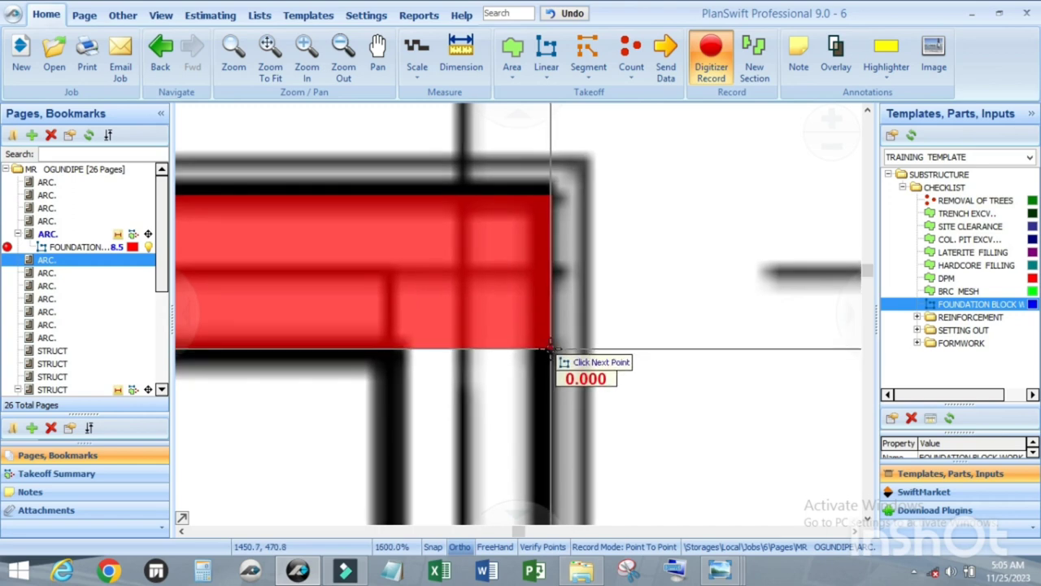
{"action": "scroll", "coordinate": [553, 358], "scroll_direction": "down", "scroll_amount": 8}
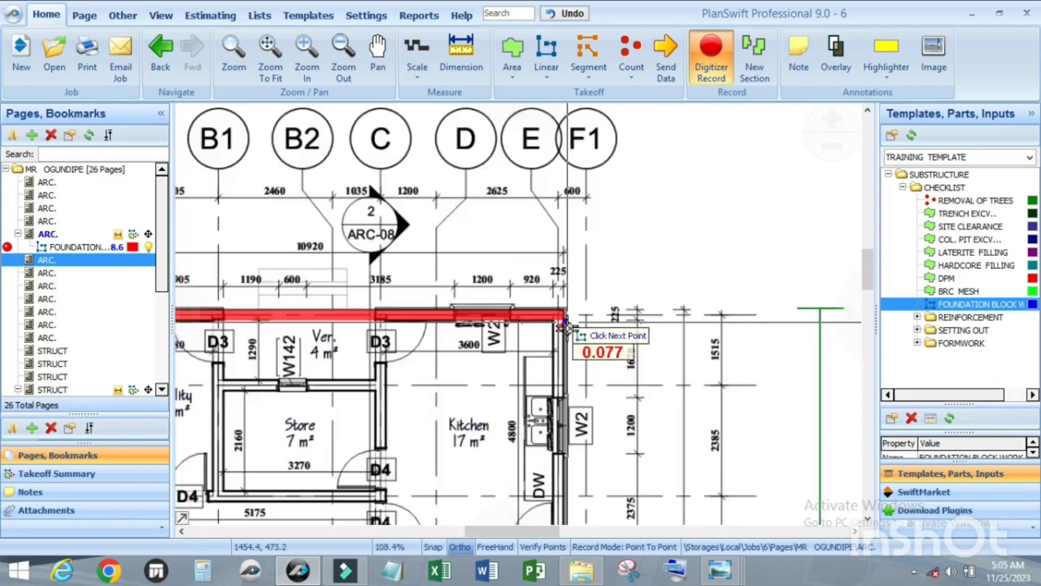
Trace the outer wall from the Kitchen corner past W4 to gridline 3, then outward to the corner of the stair projection.
{"action": "scroll", "coordinate": [568, 391], "scroll_direction": "down", "scroll_amount": 3}
{"action": "scroll", "coordinate": [569, 374], "scroll_direction": "up", "scroll_amount": 6}
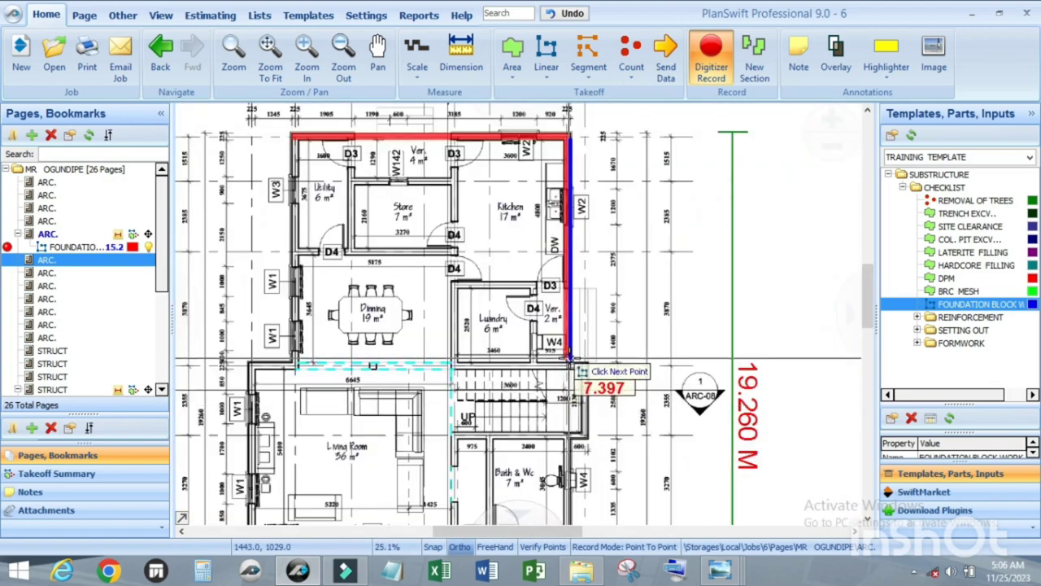
{"action": "scroll", "coordinate": [567, 366], "scroll_direction": "up", "scroll_amount": 5}
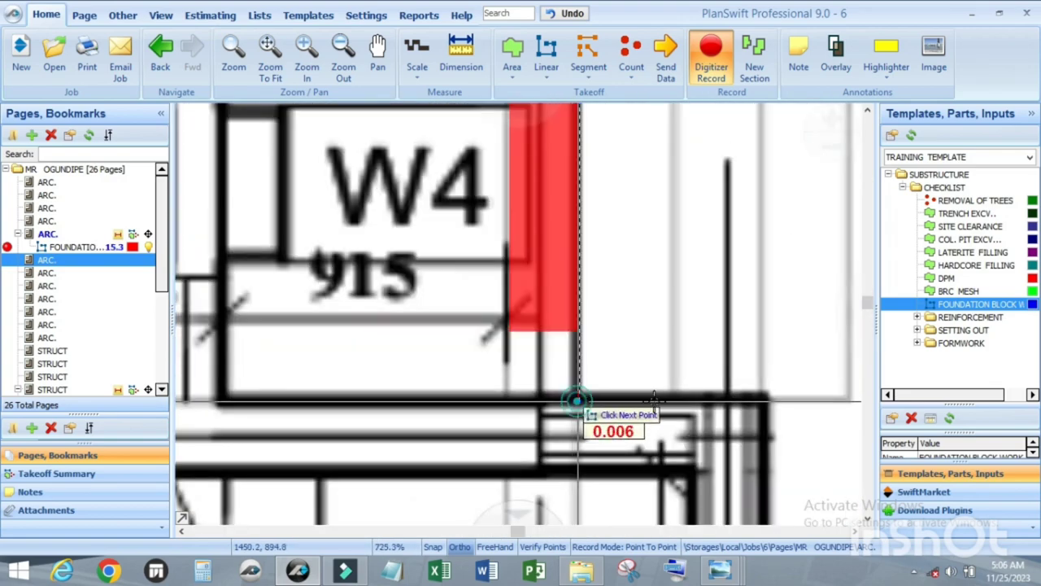
{"action": "left_click", "coordinate": [767, 400]}
{"action": "scroll", "coordinate": [756, 358], "scroll_direction": "down", "scroll_amount": 3}
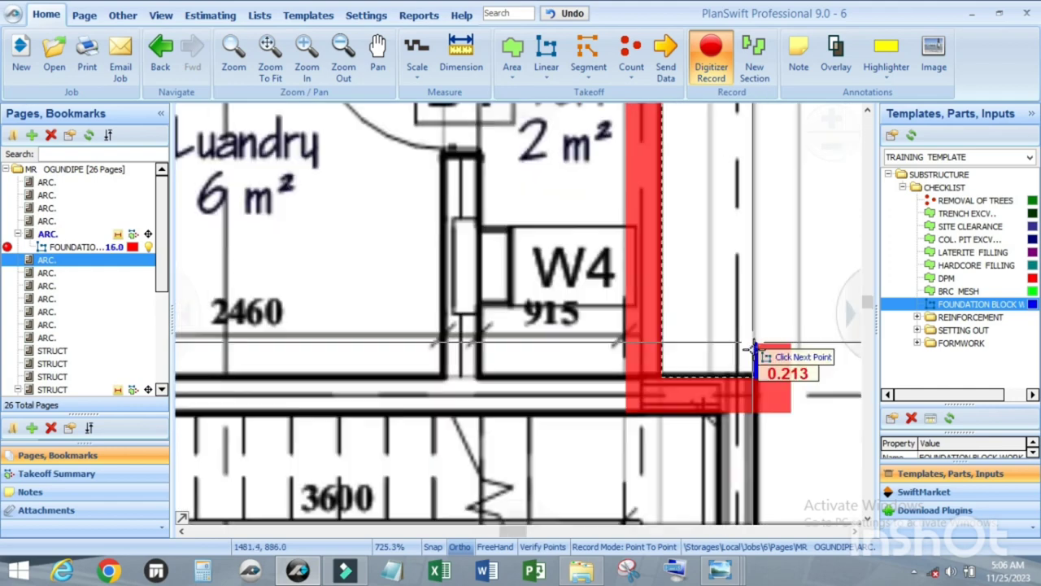
Trace the stair projection's outer wall down to gridline 4 and back in to the Bath & Wc wall.
{"action": "scroll", "coordinate": [753, 341], "scroll_direction": "down", "scroll_amount": 5}
{"action": "scroll", "coordinate": [749, 378], "scroll_direction": "up", "scroll_amount": 4}
{"action": "scroll", "coordinate": [747, 387], "scroll_direction": "up", "scroll_amount": 8}
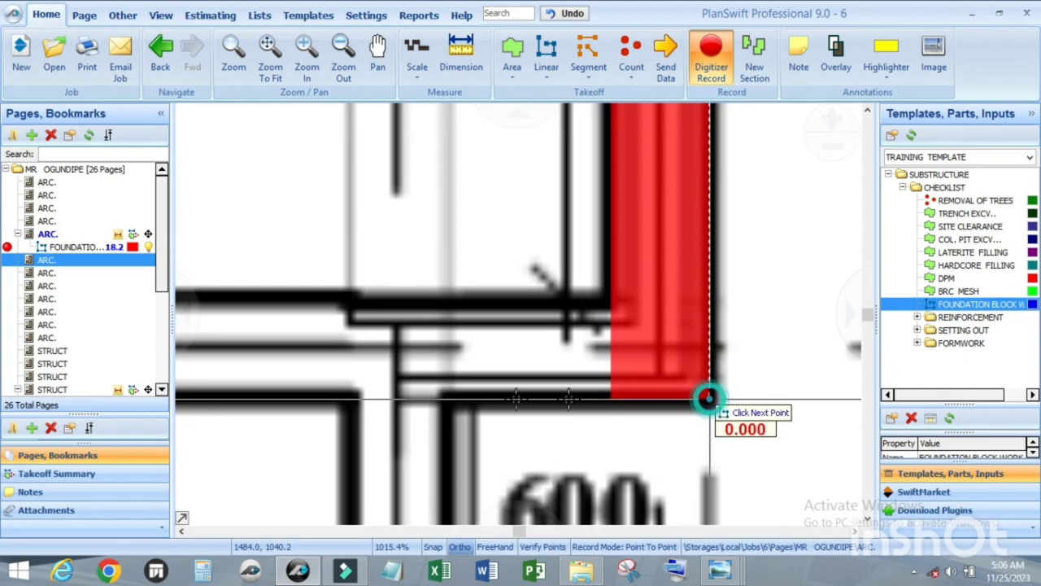
{"action": "left_click", "coordinate": [440, 398]}
Trace the outer wall beside Bath & Wc and Bedroom-1 down to the Bedroom-1 corner, about 7.76 m long.
{"action": "scroll", "coordinate": [443, 387], "scroll_direction": "down", "scroll_amount": 6}
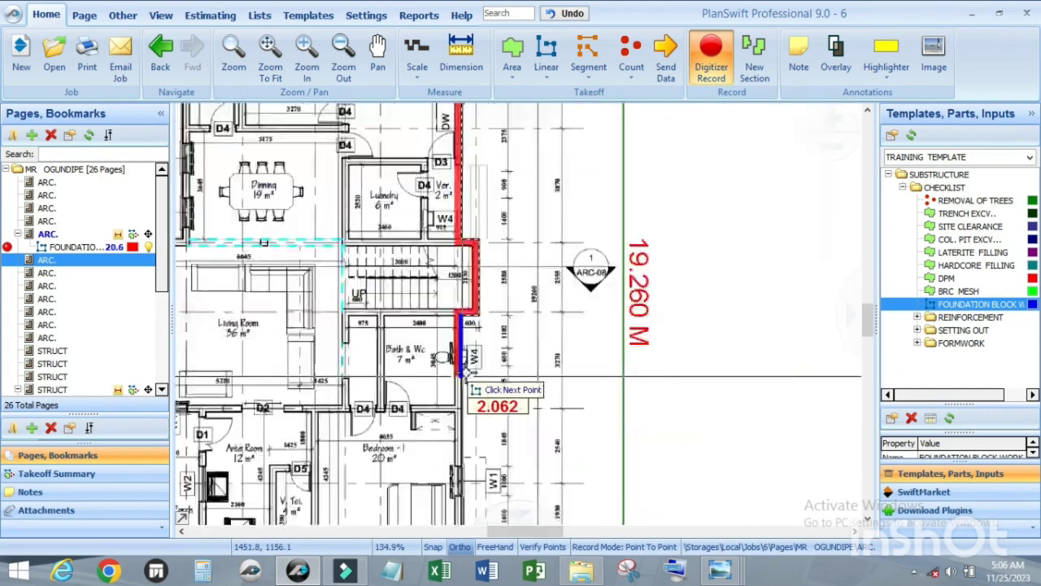
{"action": "scroll", "coordinate": [464, 391], "scroll_direction": "down", "scroll_amount": 5}
{"action": "scroll", "coordinate": [476, 427], "scroll_direction": "up", "scroll_amount": 9}
{"action": "scroll", "coordinate": [476, 423], "scroll_direction": "up", "scroll_amount": 3}
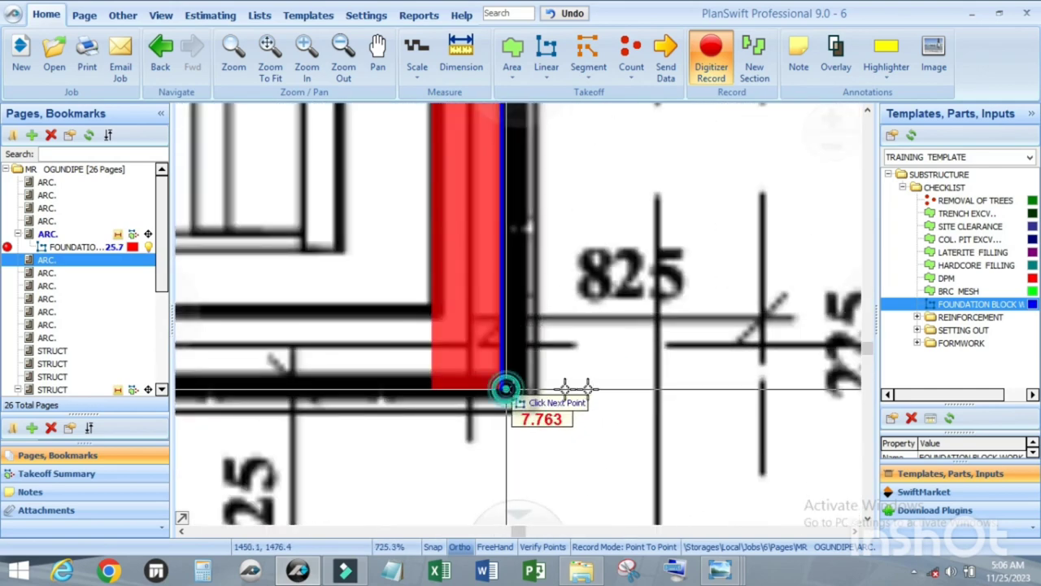
{"action": "left_click", "coordinate": [565, 388]}
Trace the Bedroom-1 front wall about 4.84 m to the visitors' toilet, then the toilet's side wall about 1.13 m down to gridline 7.
{"action": "scroll", "coordinate": [561, 391], "scroll_direction": "down", "scroll_amount": 4}
{"action": "scroll", "coordinate": [358, 389], "scroll_direction": "up", "scroll_amount": 3}
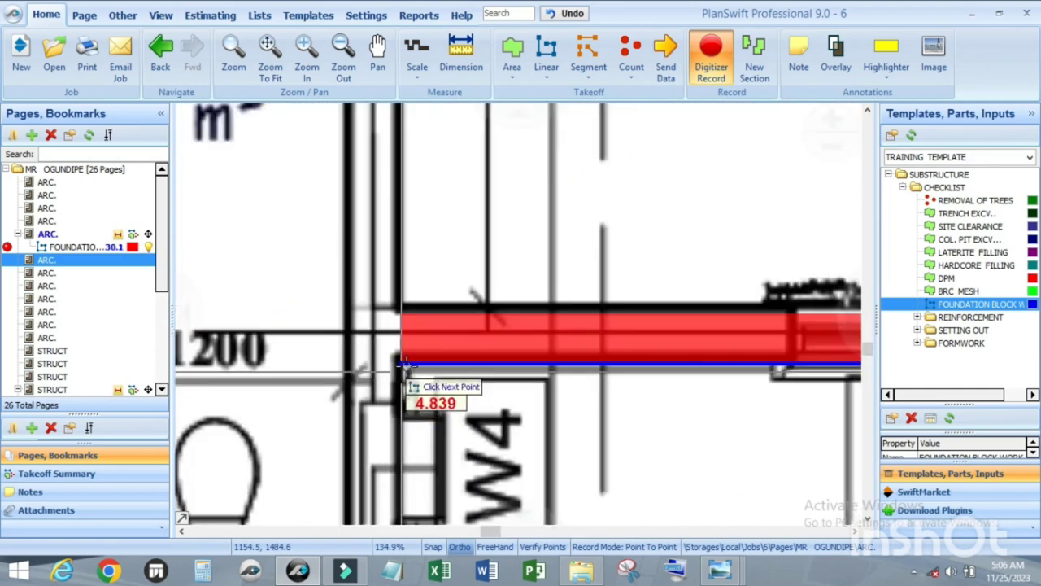
{"action": "left_click", "coordinate": [399, 357]}
{"action": "scroll", "coordinate": [521, 456], "scroll_direction": "down", "scroll_amount": 4}
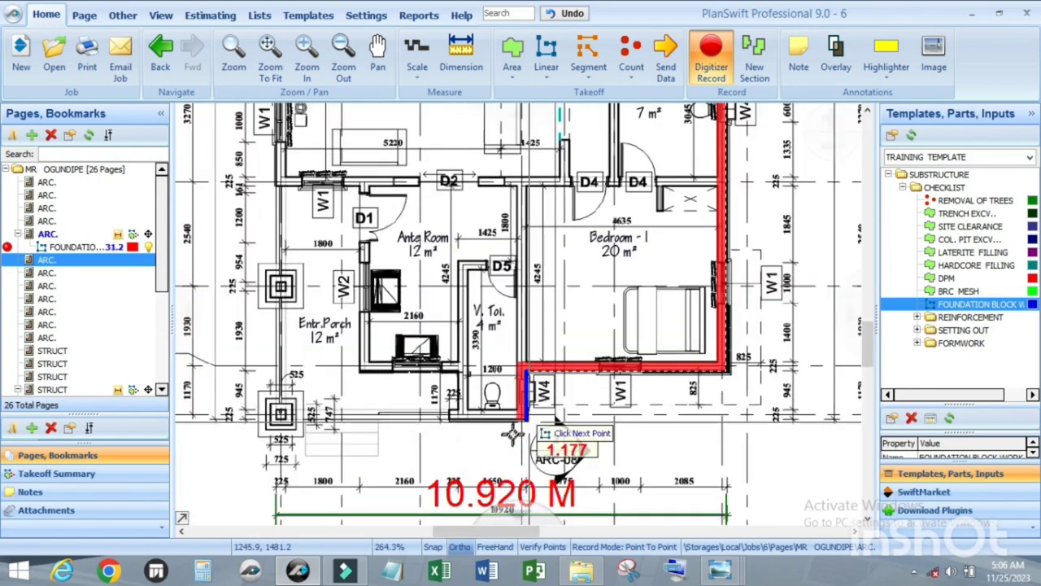
{"action": "scroll", "coordinate": [530, 483], "scroll_direction": "up", "scroll_amount": 3}
{"action": "scroll", "coordinate": [529, 402], "scroll_direction": "up", "scroll_amount": 3}
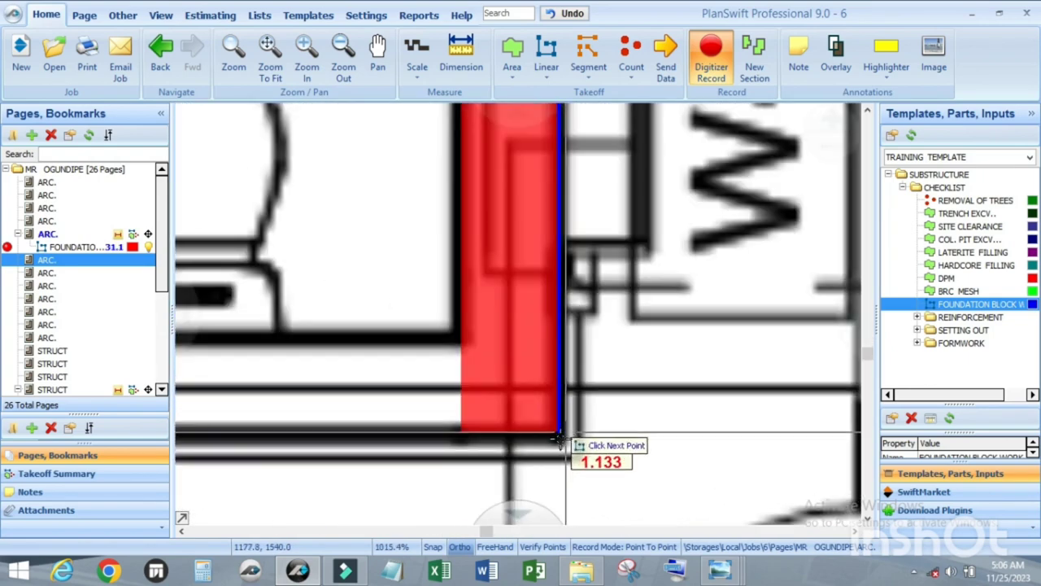
{"action": "left_click", "coordinate": [556, 440]}
Trace the block work along gridline 7 from the toilet corner to the entrance porch's corner column, about 6.09 m long.
{"action": "scroll", "coordinate": [556, 439], "scroll_direction": "down", "scroll_amount": 6}
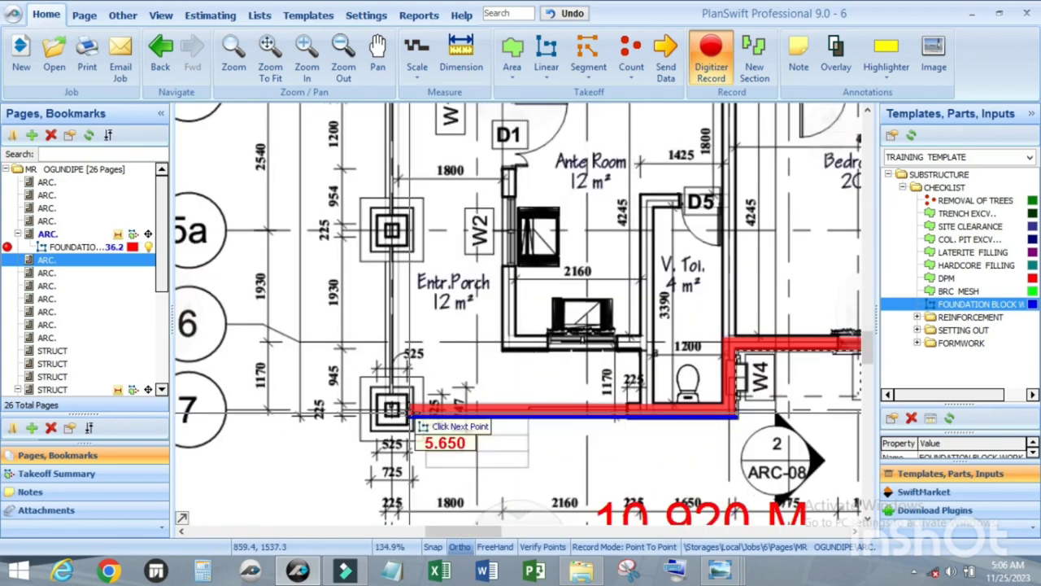
{"action": "scroll", "coordinate": [389, 415], "scroll_direction": "up", "scroll_amount": 2}
{"action": "scroll", "coordinate": [383, 407], "scroll_direction": "up", "scroll_amount": 1}
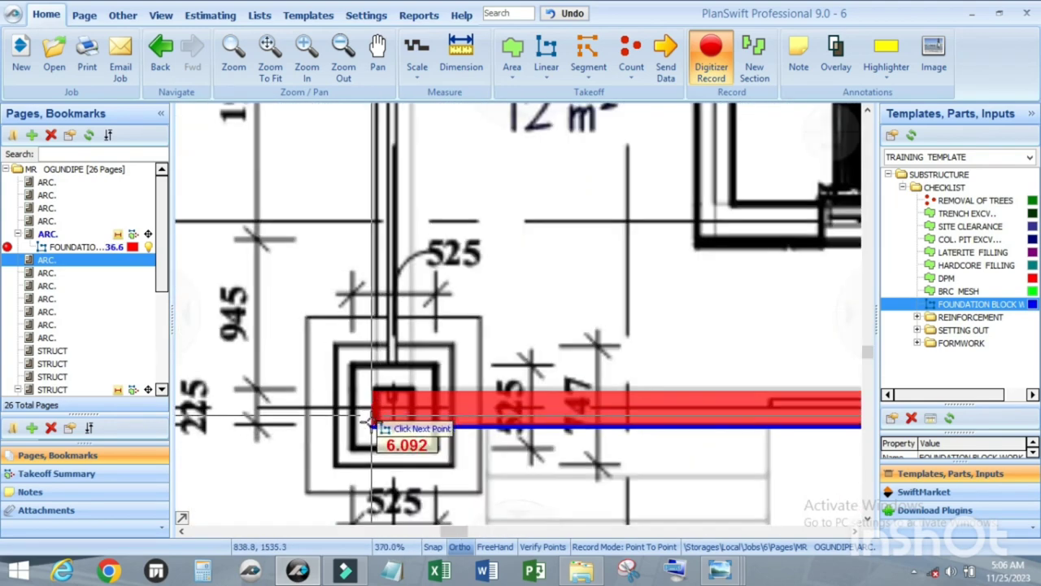
{"action": "left_click", "coordinate": [377, 423]}
Trace the porch and Living Room outer wall about 11.55 m up to gridline 3, then about 1.57 m across to the Dining wall.
{"action": "scroll", "coordinate": [381, 476], "scroll_direction": "down", "scroll_amount": 6}
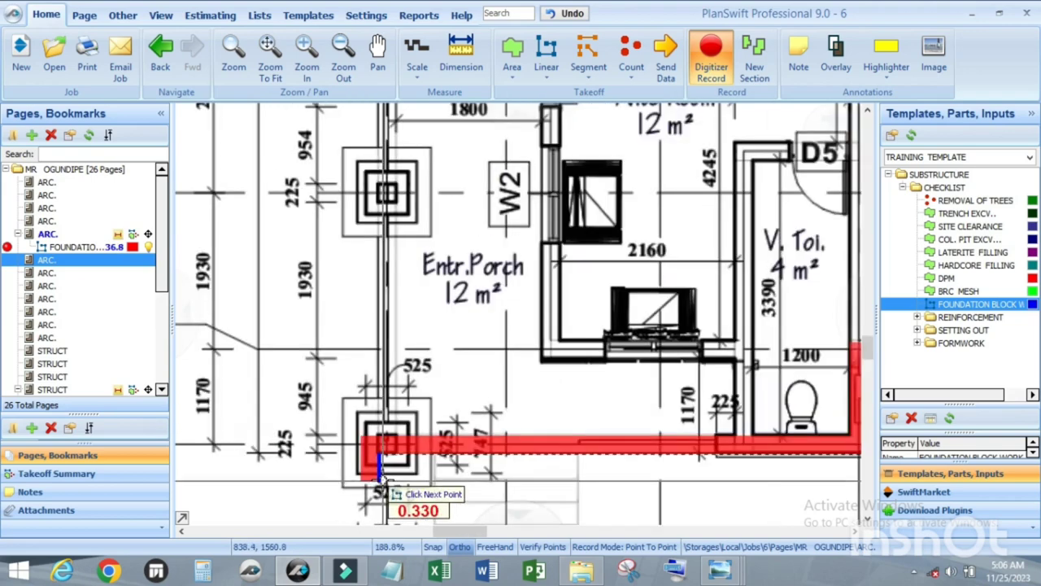
{"action": "scroll", "coordinate": [386, 218], "scroll_direction": "up", "scroll_amount": 2}
{"action": "scroll", "coordinate": [386, 220], "scroll_direction": "up", "scroll_amount": 5}
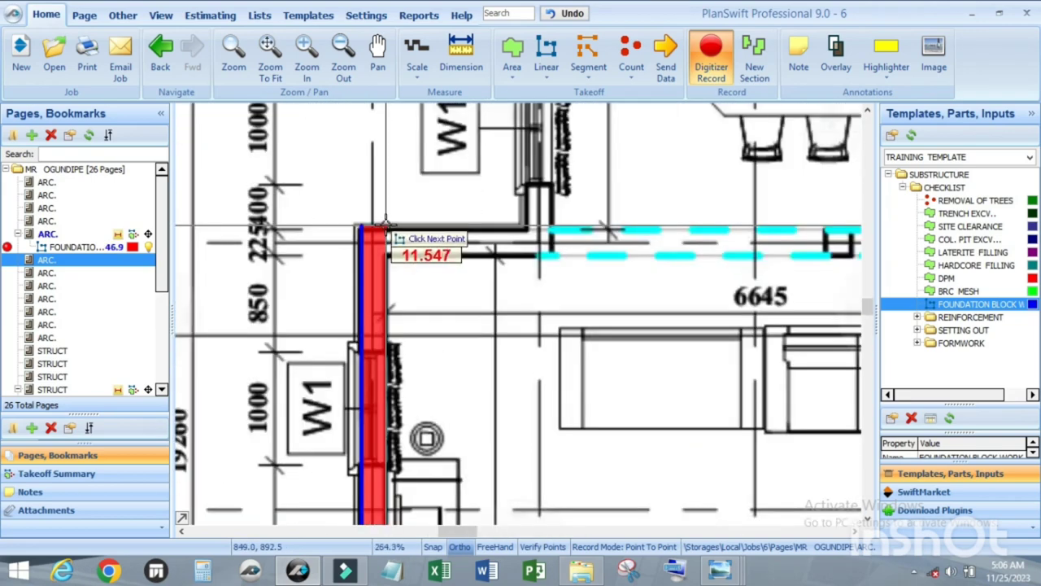
{"action": "left_click", "coordinate": [337, 237]}
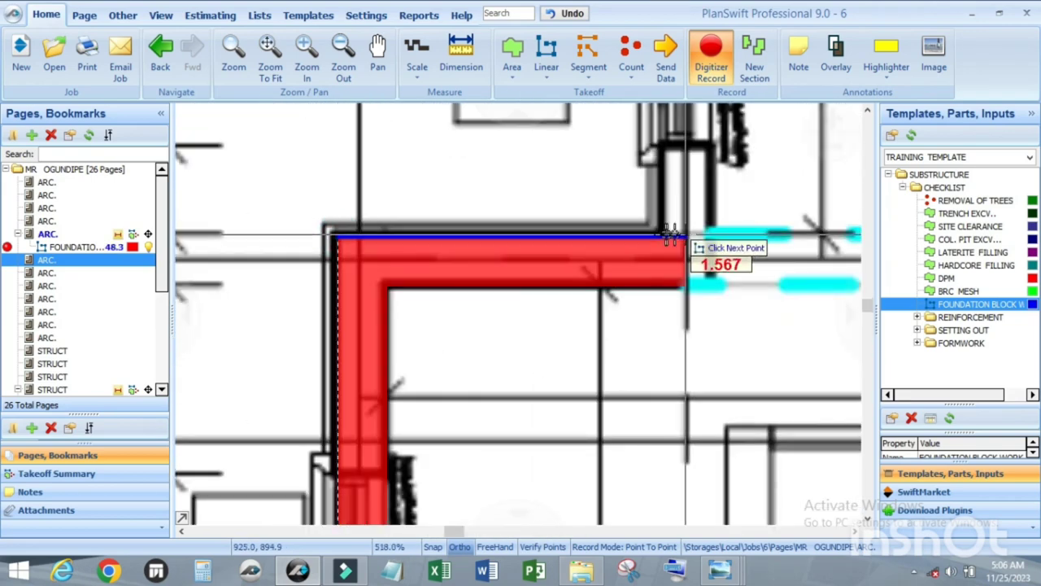
{"action": "left_click", "coordinate": [698, 236]}
Trace the Dining and Utility outer wall about 7.55 m up to the underside of the gridline 1 trace and finish recording.
{"action": "scroll", "coordinate": [569, 360], "scroll_direction": "down", "scroll_amount": 4}
{"action": "scroll", "coordinate": [608, 357], "scroll_direction": "down", "scroll_amount": 4}
{"action": "scroll", "coordinate": [618, 232], "scroll_direction": "up", "scroll_amount": 7}
{"action": "scroll", "coordinate": [520, 212], "scroll_direction": "up", "scroll_amount": 2}
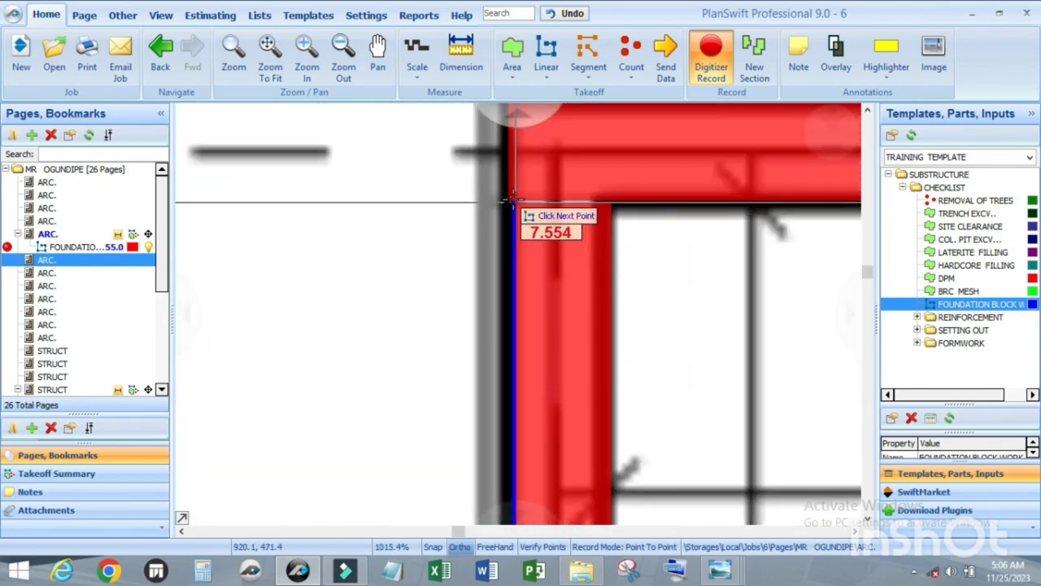
{"action": "left_click", "coordinate": [510, 198]}
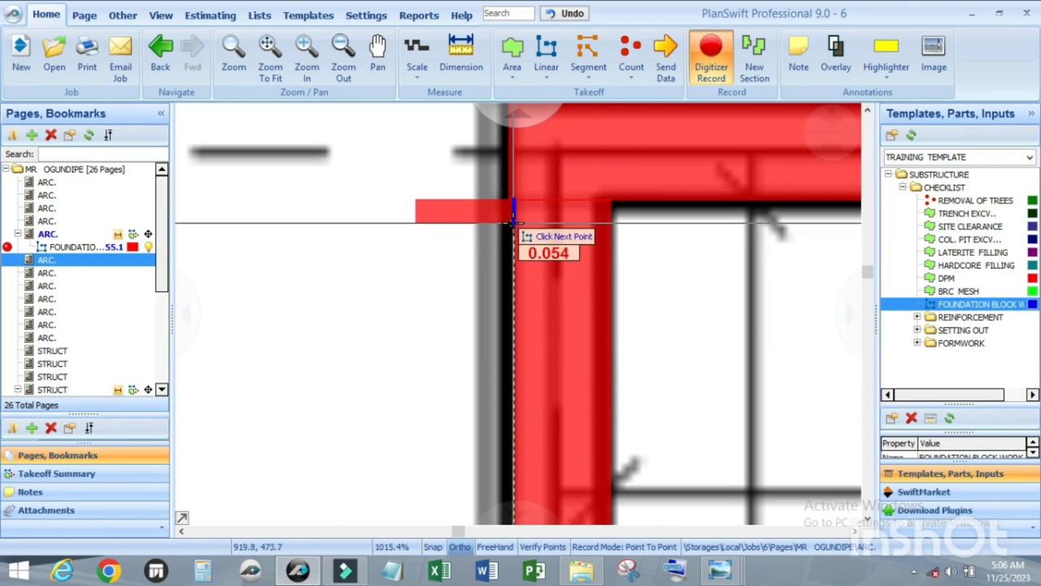
{"action": "double_click", "coordinate": [512, 221]}
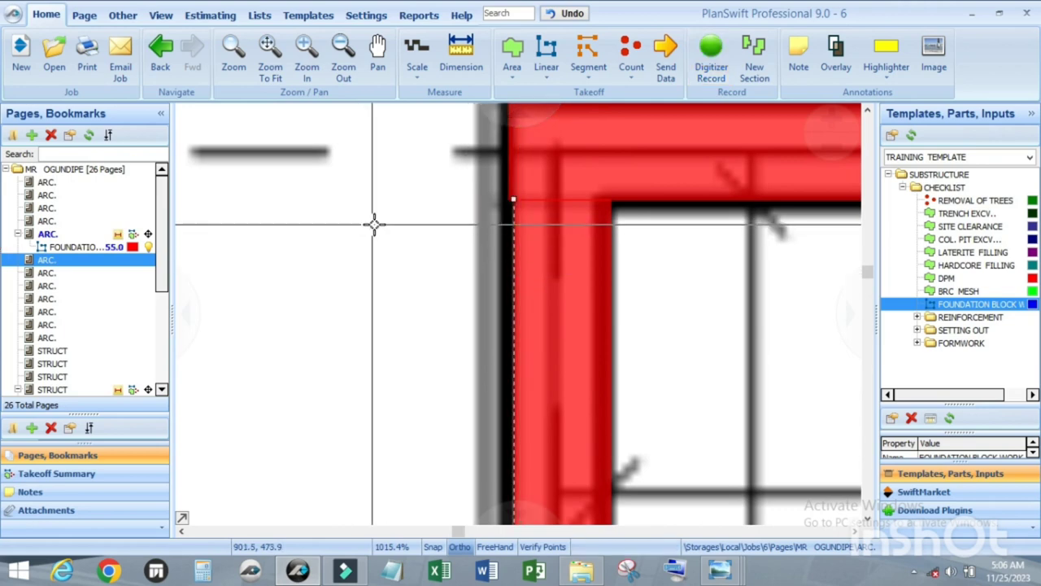
{"action": "scroll", "coordinate": [391, 226], "scroll_direction": "down", "scroll_amount": 3}
{"action": "scroll", "coordinate": [419, 227], "scroll_direction": "down", "scroll_amount": 5}
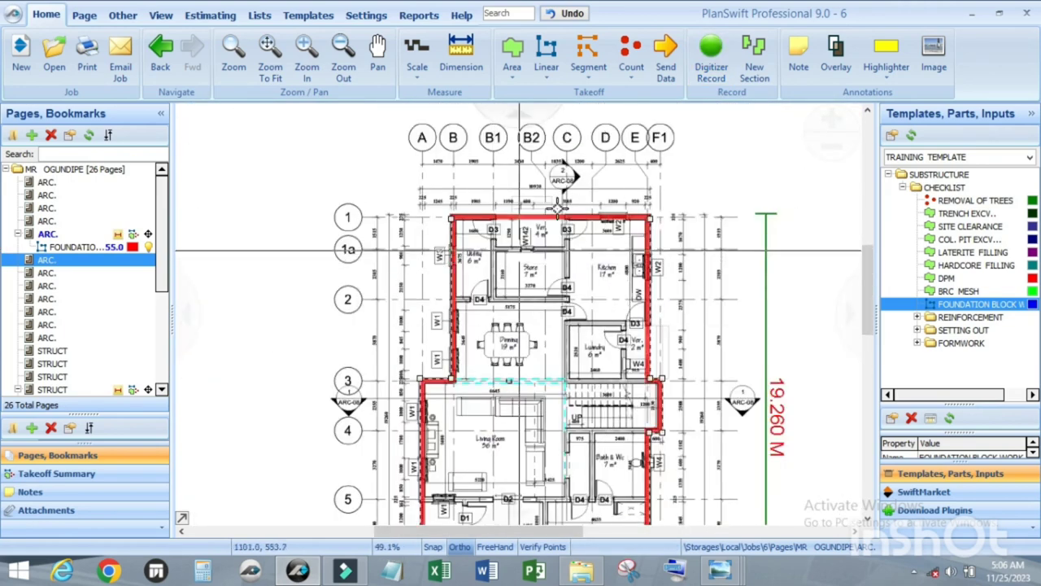
{"action": "scroll", "coordinate": [608, 392], "scroll_direction": "down", "scroll_amount": 2}
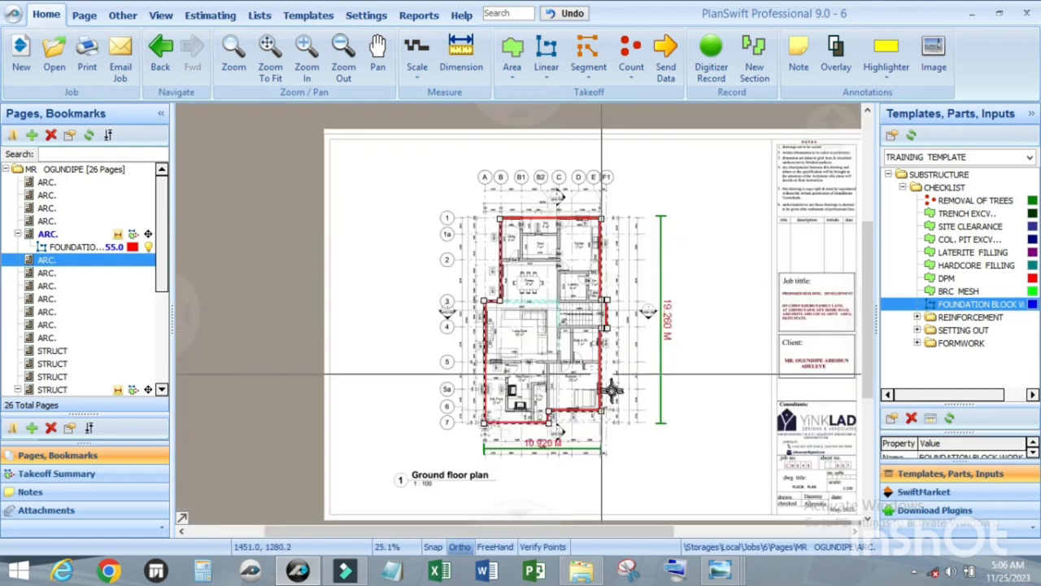
{"action": "scroll", "coordinate": [614, 395], "scroll_direction": "up", "scroll_amount": 2}
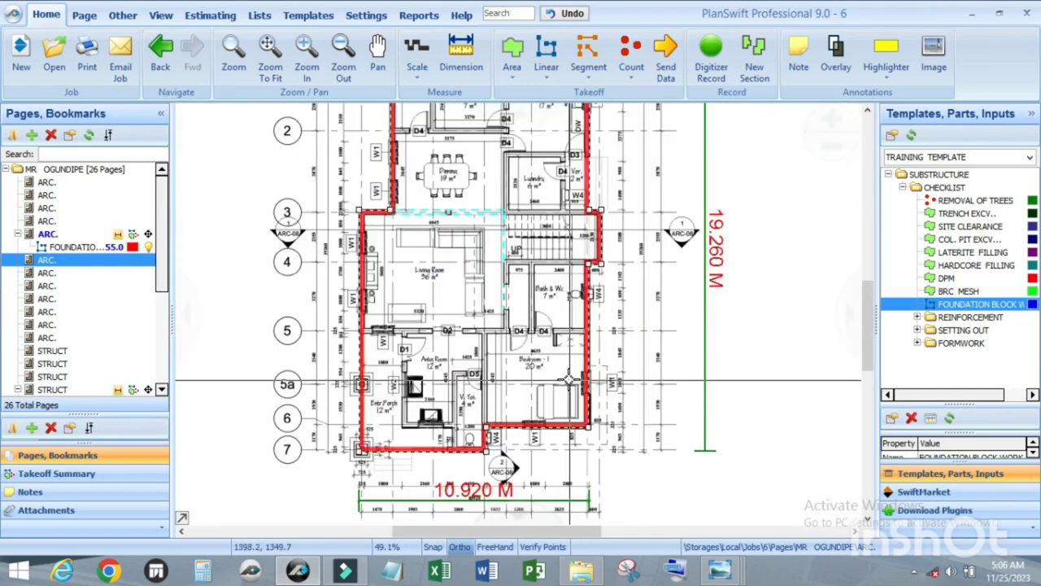
{"action": "scroll", "coordinate": [471, 229], "scroll_direction": "down", "scroll_amount": 2}
{"action": "scroll", "coordinate": [384, 366], "scroll_direction": "up", "scroll_amount": 2}
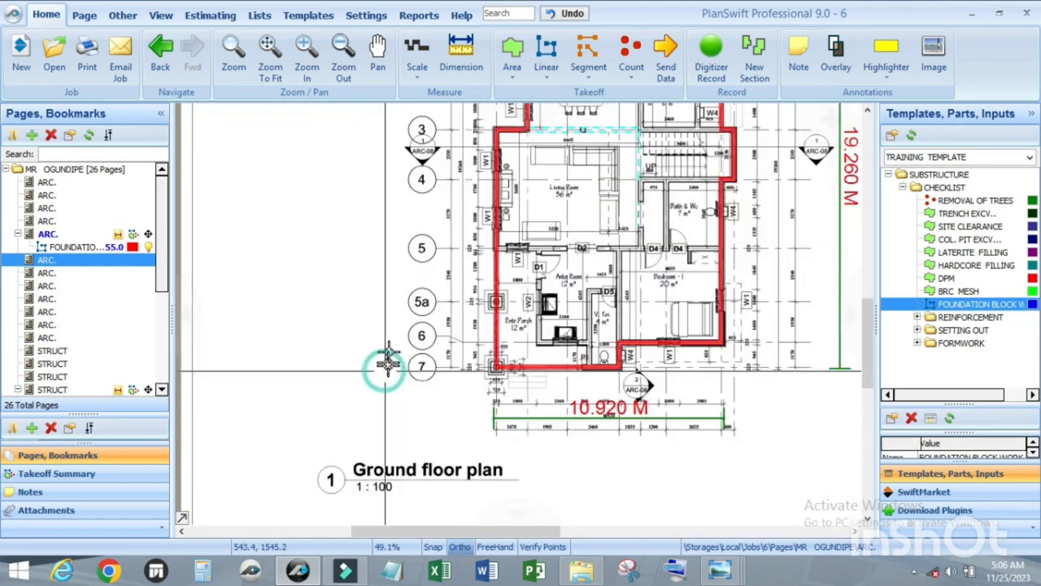
Show the takeoff legend on the ground floor plan and widen it until the full FOUNDATION BLOCK WORK name fits.
{"action": "right_click", "coordinate": [340, 234]}
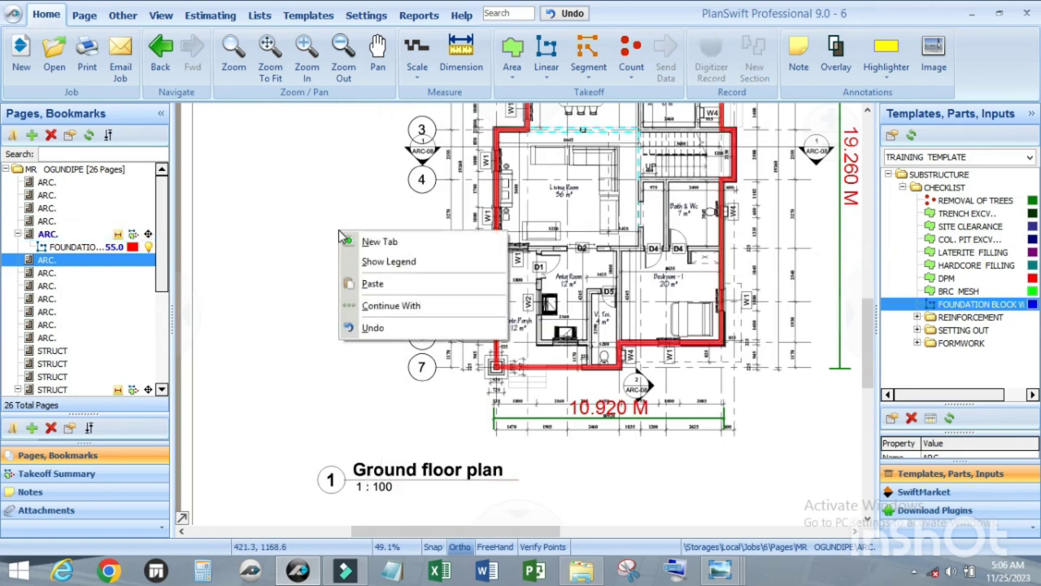
{"action": "left_click", "coordinate": [392, 262]}
{"action": "scroll", "coordinate": [388, 411], "scroll_direction": "down", "scroll_amount": 3}
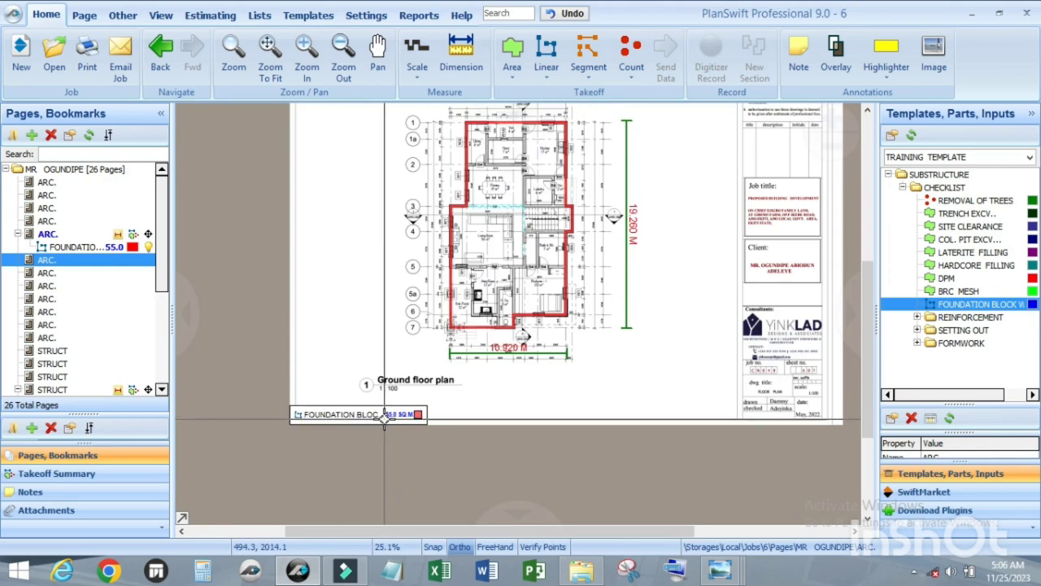
{"action": "scroll", "coordinate": [384, 415], "scroll_direction": "up", "scroll_amount": 7}
{"action": "scroll", "coordinate": [570, 366], "scroll_direction": "down", "scroll_amount": 4}
{"action": "left_click", "coordinate": [567, 370]}
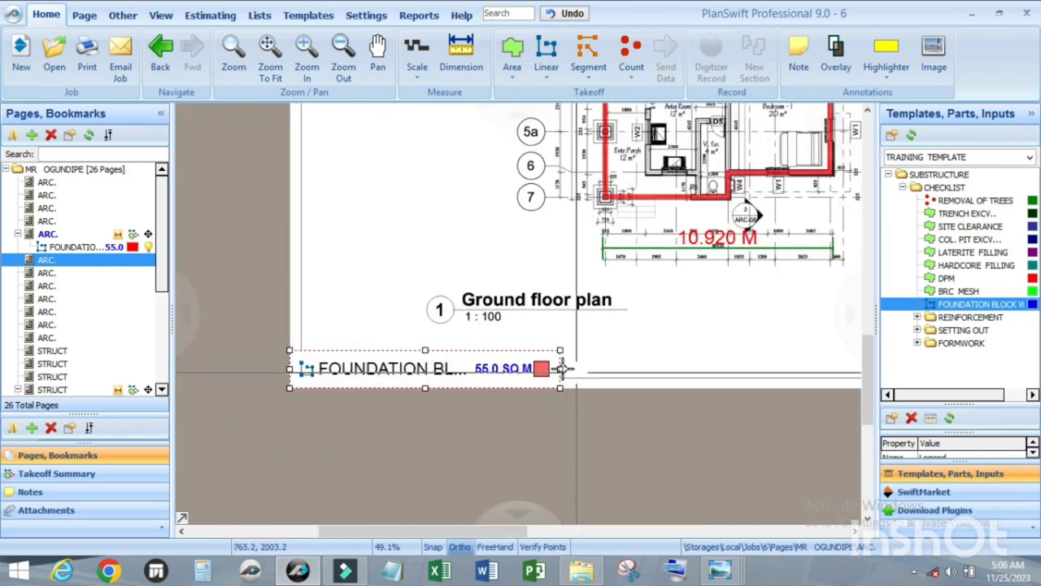
{"action": "left_click_drag", "start_coordinate": [561, 369], "coordinate": [648, 370]}
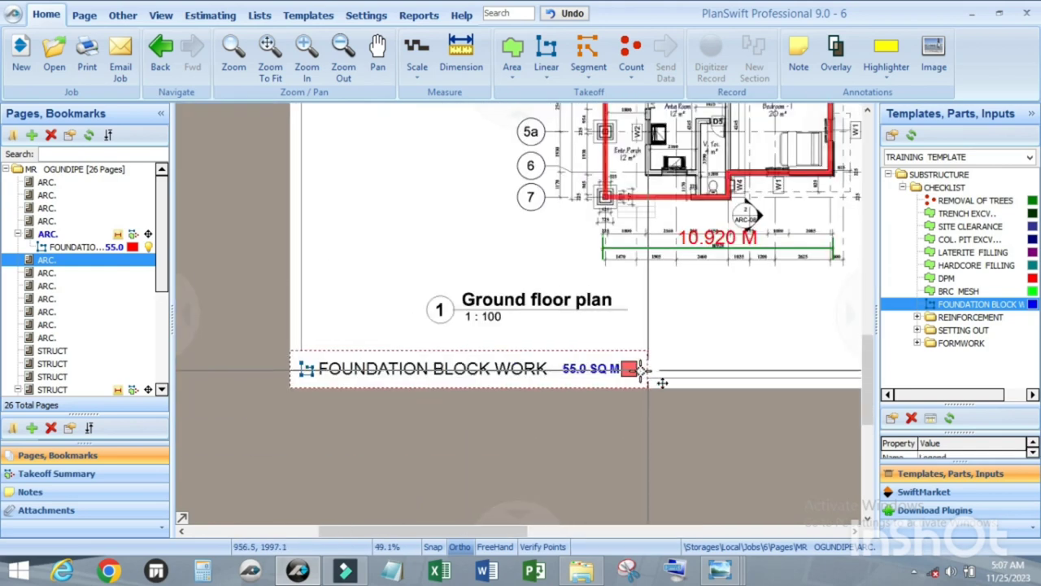
{"action": "scroll", "coordinate": [488, 389], "scroll_direction": "down", "scroll_amount": 3}
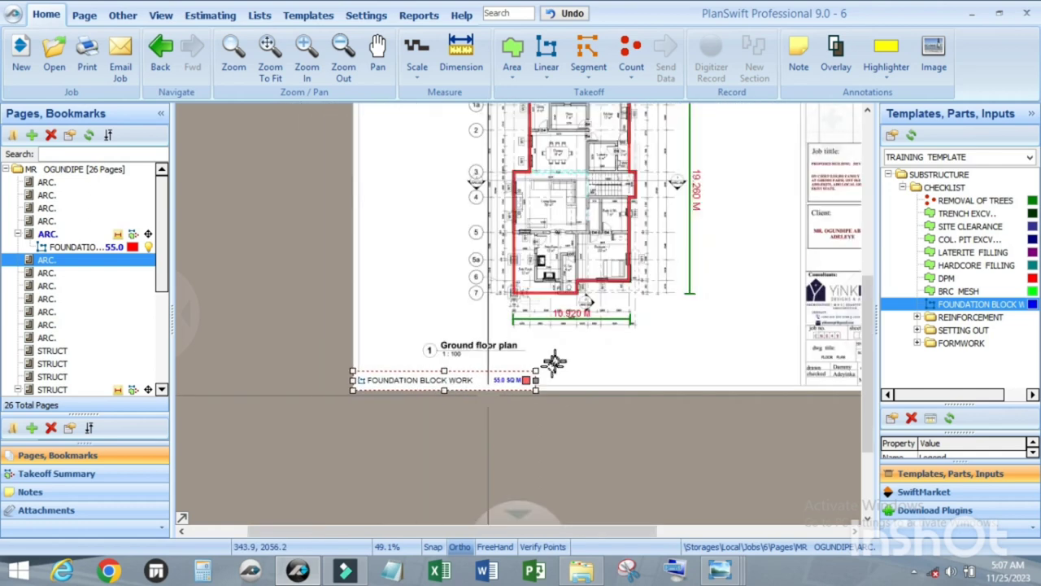
{"action": "scroll", "coordinate": [554, 364], "scroll_direction": "up", "scroll_amount": 3}
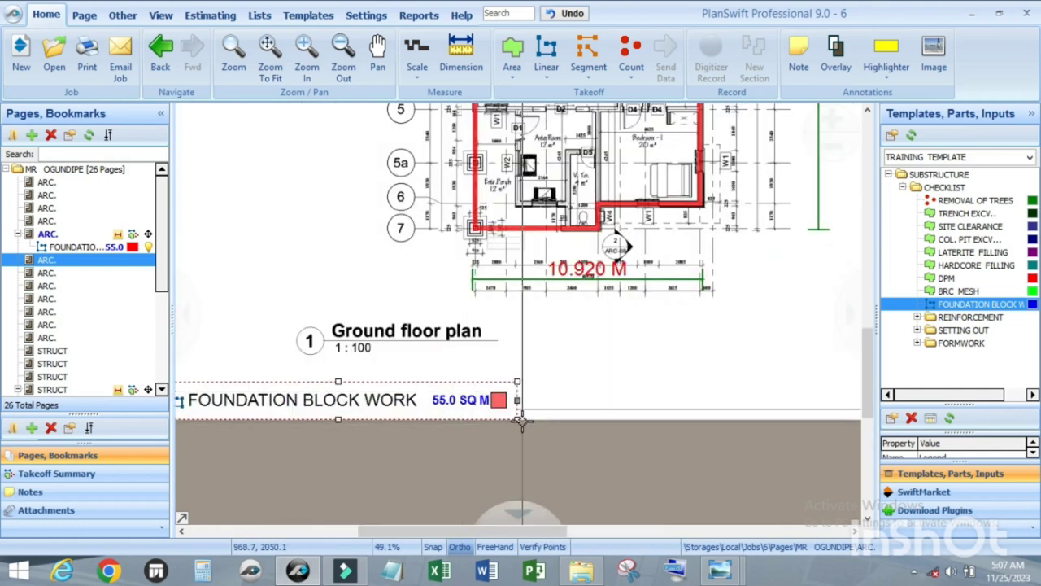
{"action": "scroll", "coordinate": [521, 420], "scroll_direction": "down", "scroll_amount": 3}
{"action": "scroll", "coordinate": [556, 279], "scroll_direction": "up", "scroll_amount": 4}
{"action": "scroll", "coordinate": [556, 279], "scroll_direction": "down", "scroll_amount": 3}
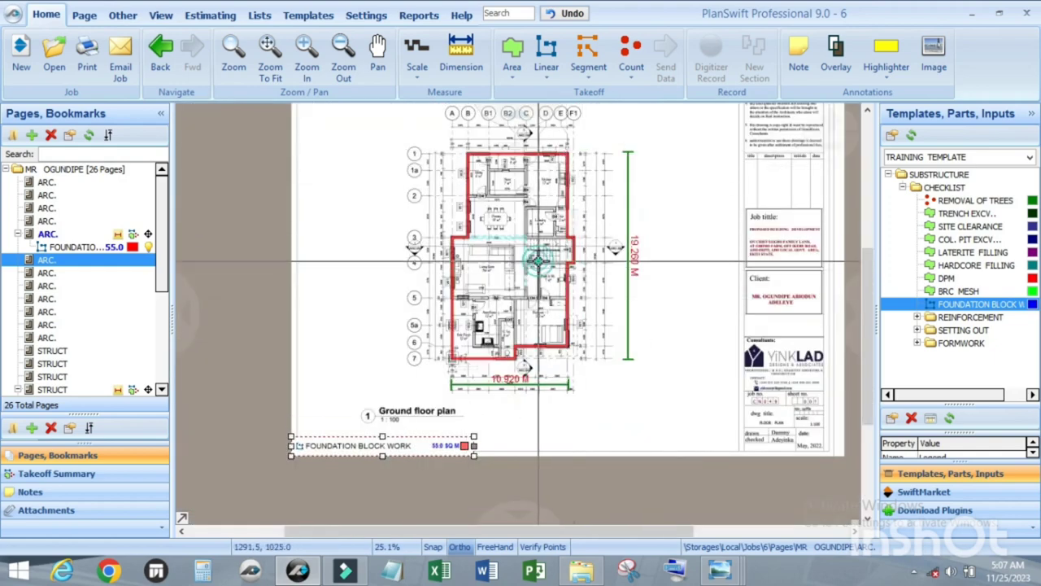
{"action": "left_click", "coordinate": [538, 261]}
{"action": "scroll", "coordinate": [543, 259], "scroll_direction": "up", "scroll_amount": 3}
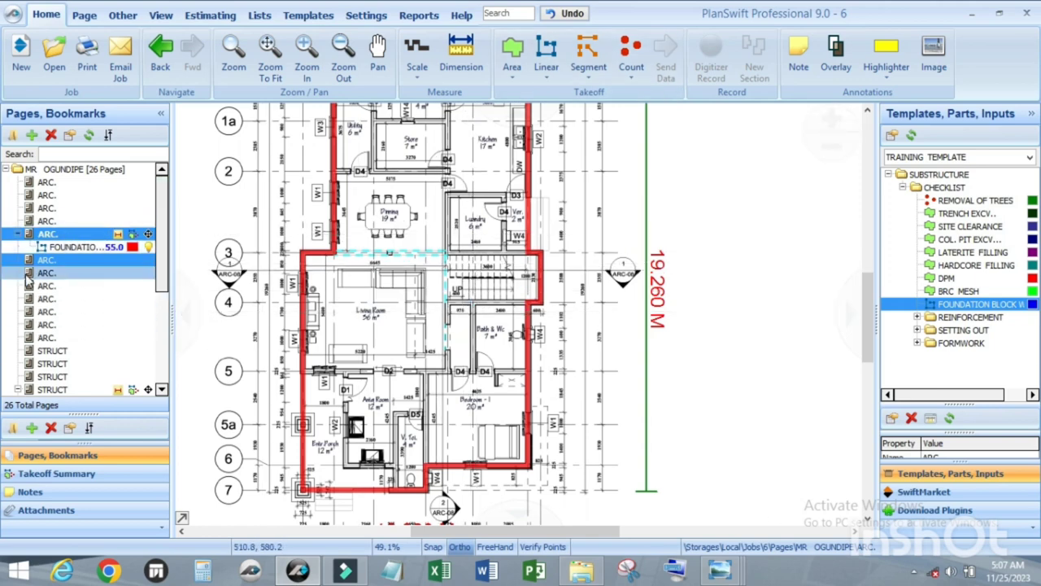
Find the structural foundation layout page and examine its section A-A, title block and the footings between gridlines 1 and 3.
{"action": "left_click", "coordinate": [65, 337]}
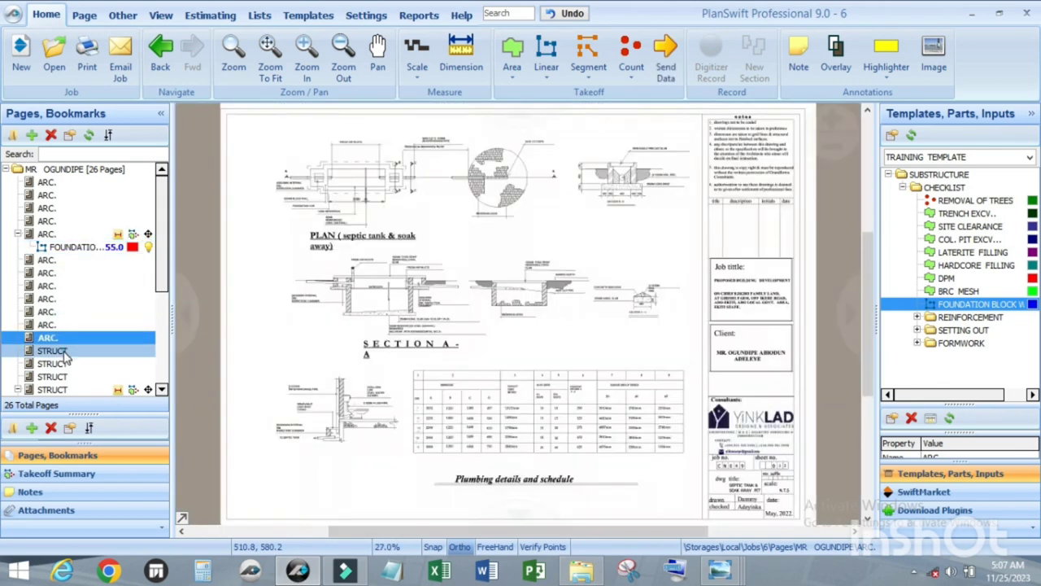
{"action": "left_click", "coordinate": [65, 353]}
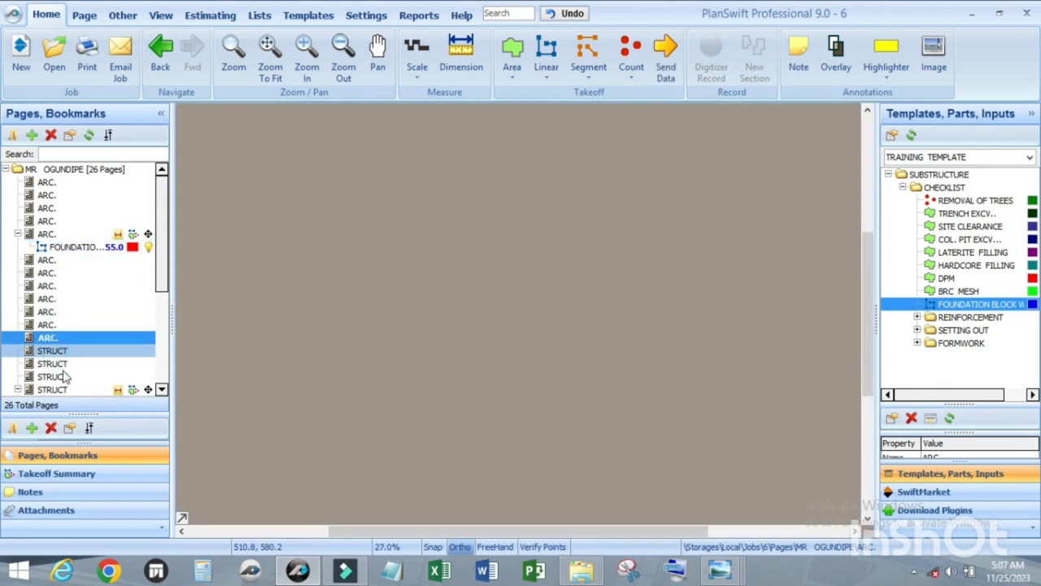
{"action": "left_click", "coordinate": [65, 378]}
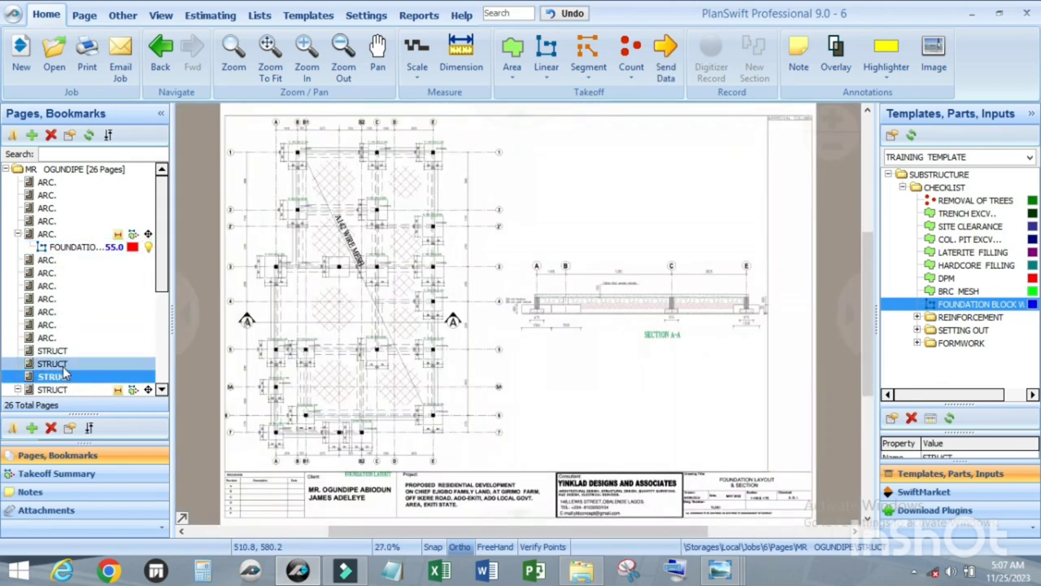
{"action": "scroll", "coordinate": [65, 373], "scroll_direction": "down", "scroll_amount": 2}
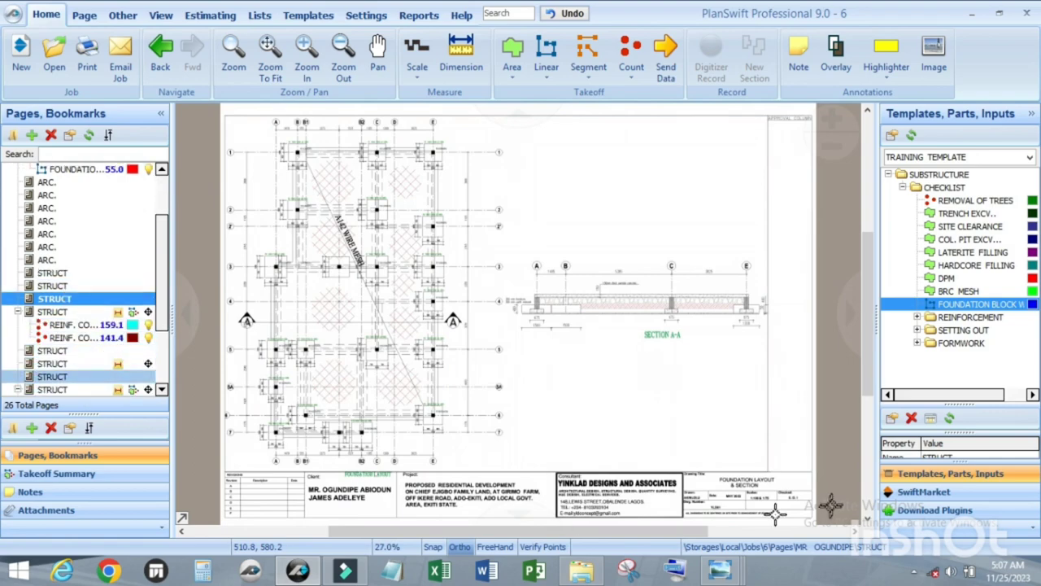
{"action": "scroll", "coordinate": [758, 487], "scroll_direction": "up", "scroll_amount": 3}
{"action": "scroll", "coordinate": [758, 487], "scroll_direction": "up", "scroll_amount": 2}
{"action": "scroll", "coordinate": [759, 487], "scroll_direction": "down", "scroll_amount": 5}
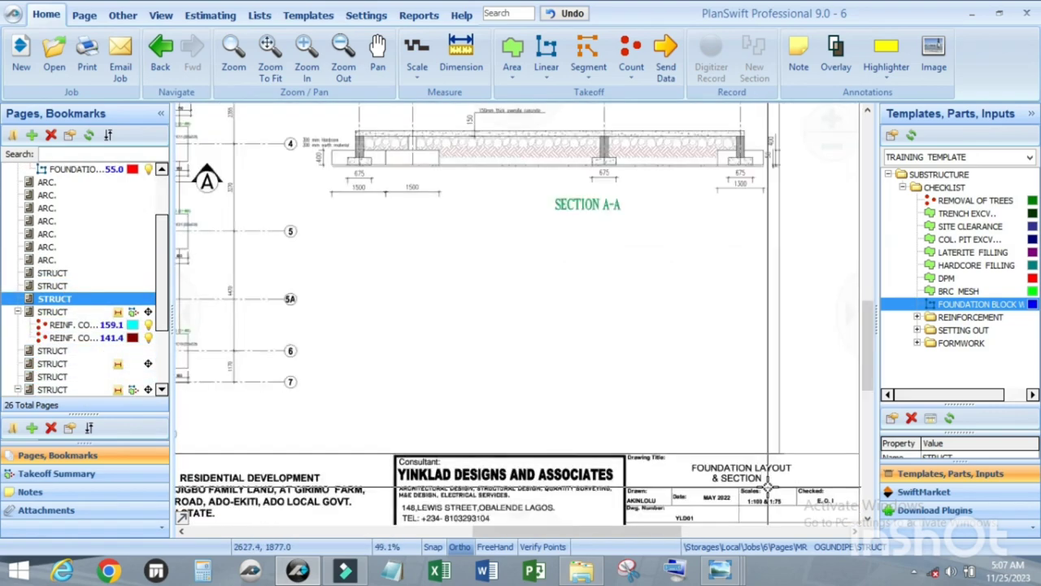
{"action": "scroll", "coordinate": [399, 175], "scroll_direction": "up", "scroll_amount": 4}
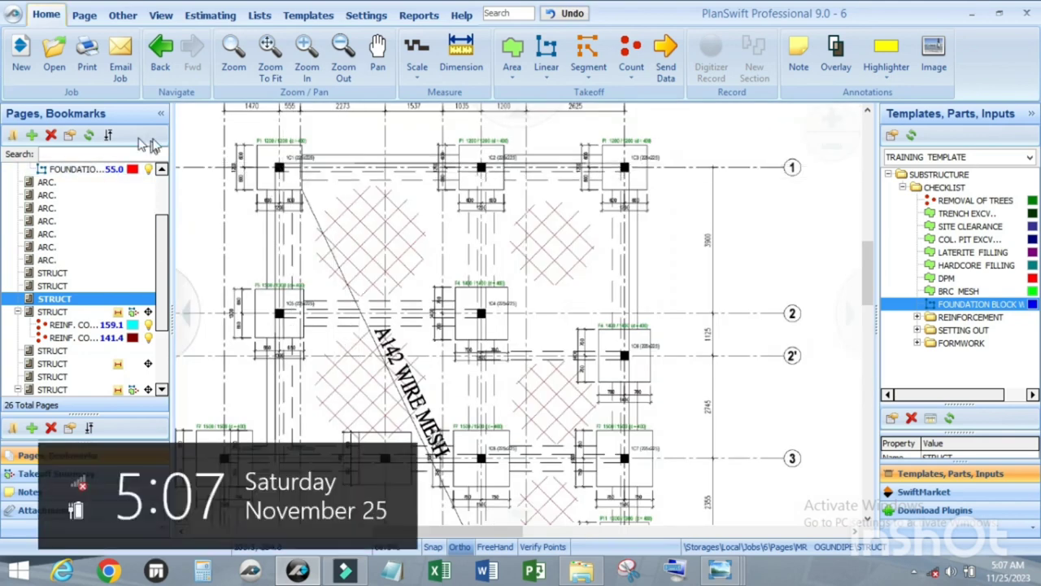
Return to the ground floor plan and check the FOUNDATION BLOCK WORK section traced along gridline 1.
{"action": "left_click", "coordinate": [75, 170]}
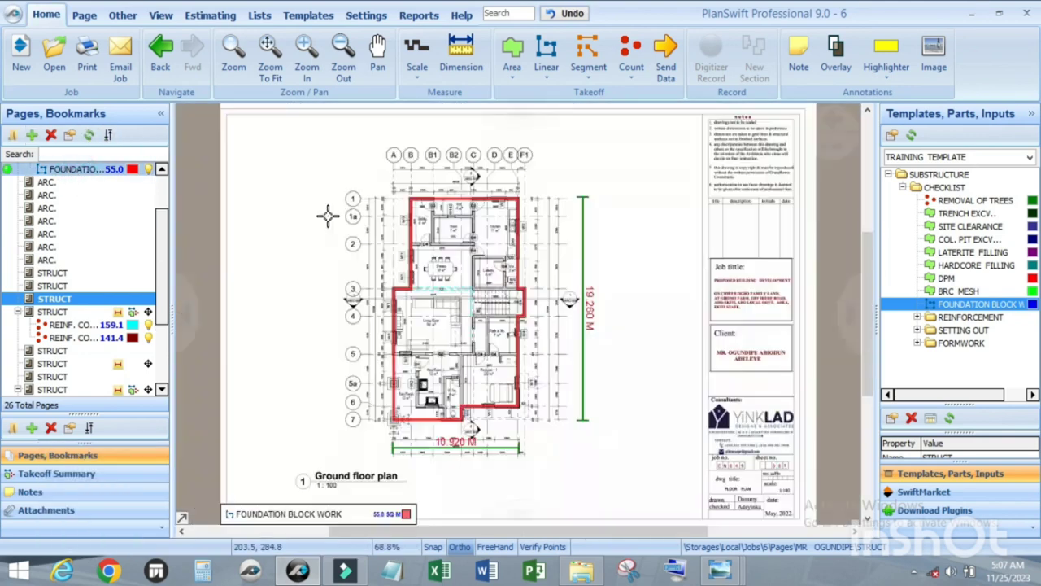
{"action": "scroll", "coordinate": [461, 205], "scroll_direction": "up", "scroll_amount": 4}
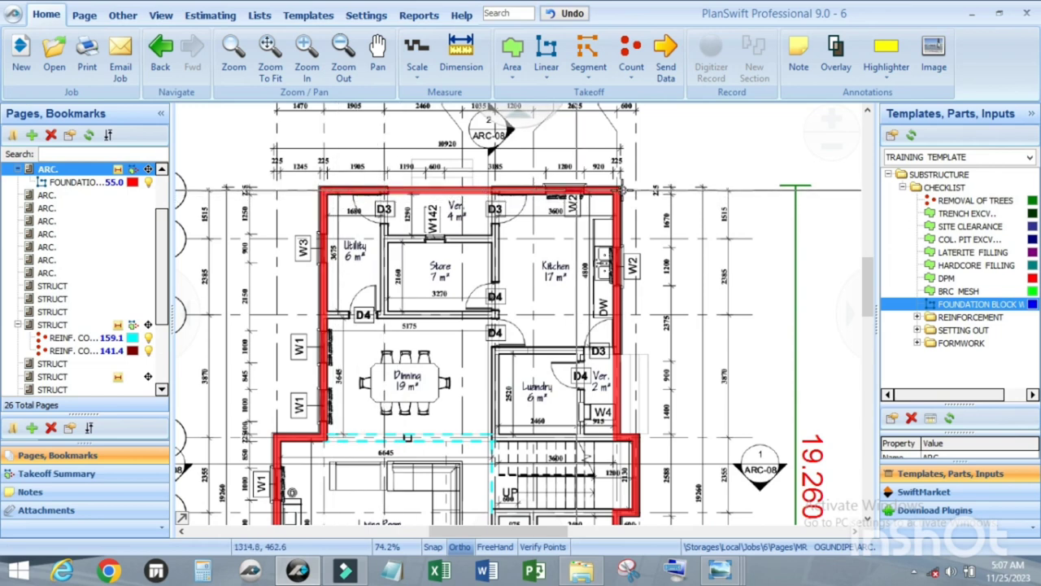
{"action": "mouse_move", "coordinate": [620, 192]}
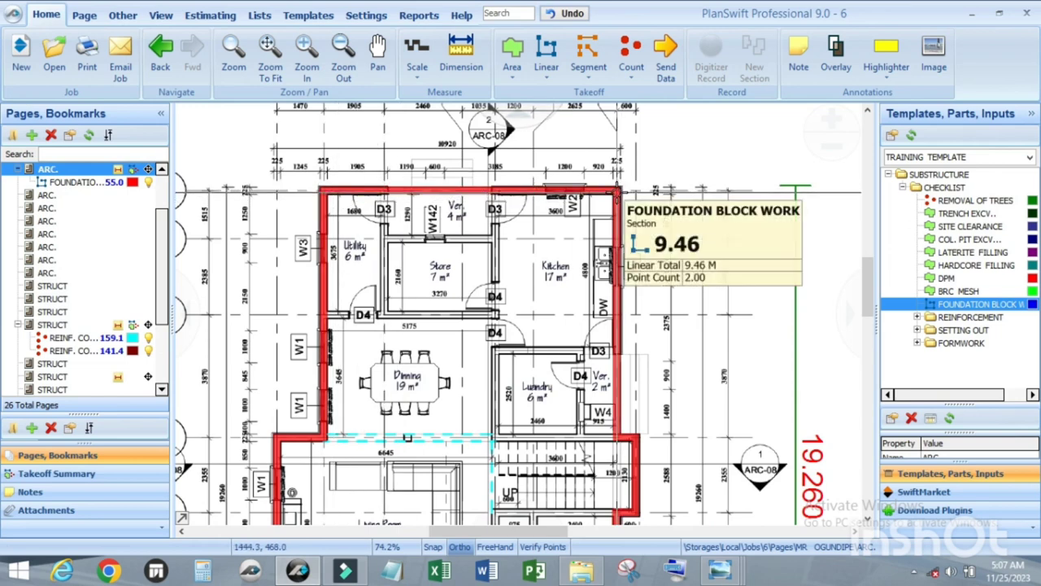
Reopen the structural foundation layout and examine the walls and footings around gridlines 1 to 3 and section A-A.
{"action": "left_click", "coordinate": [73, 314]}
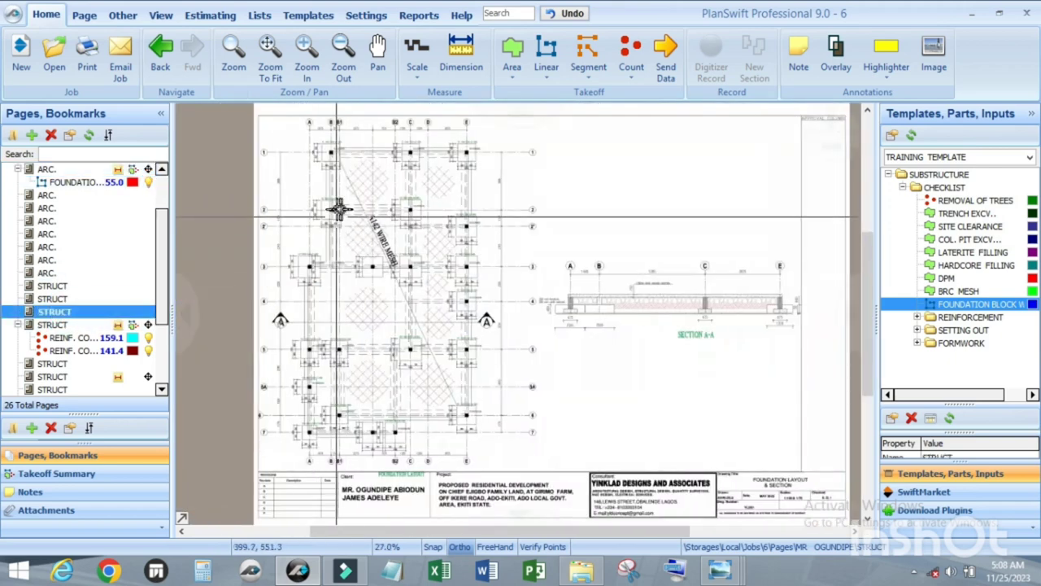
{"action": "scroll", "coordinate": [309, 174], "scroll_direction": "up", "scroll_amount": 2}
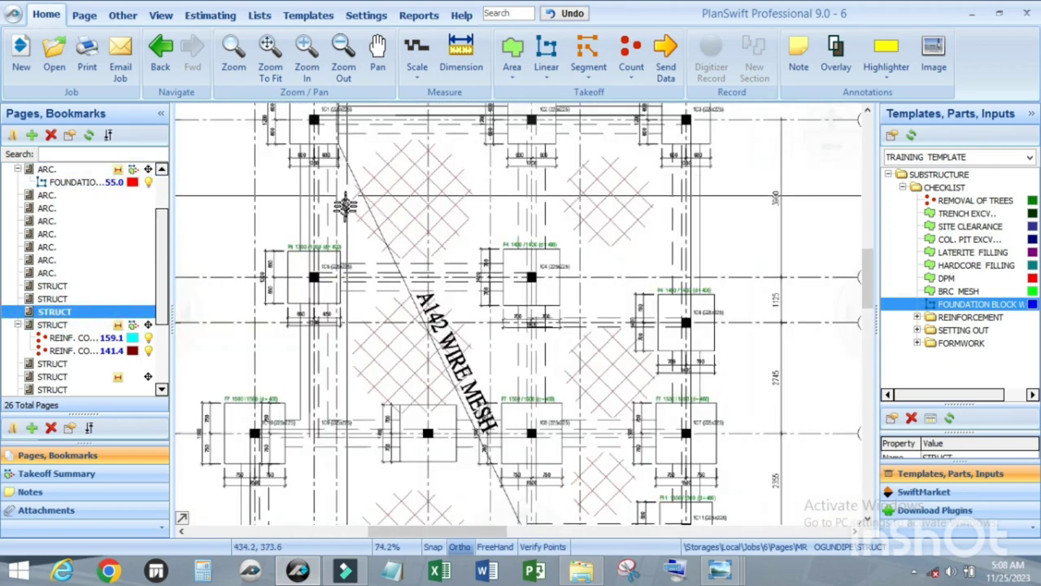
{"action": "scroll", "coordinate": [350, 223], "scroll_direction": "down", "scroll_amount": 3}
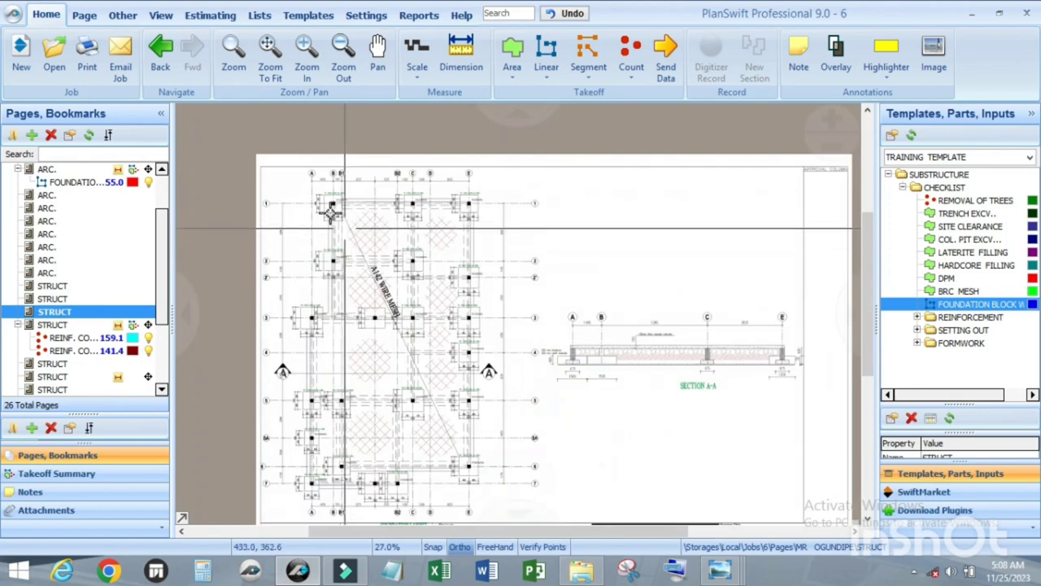
{"action": "scroll", "coordinate": [358, 223], "scroll_direction": "up", "scroll_amount": 4}
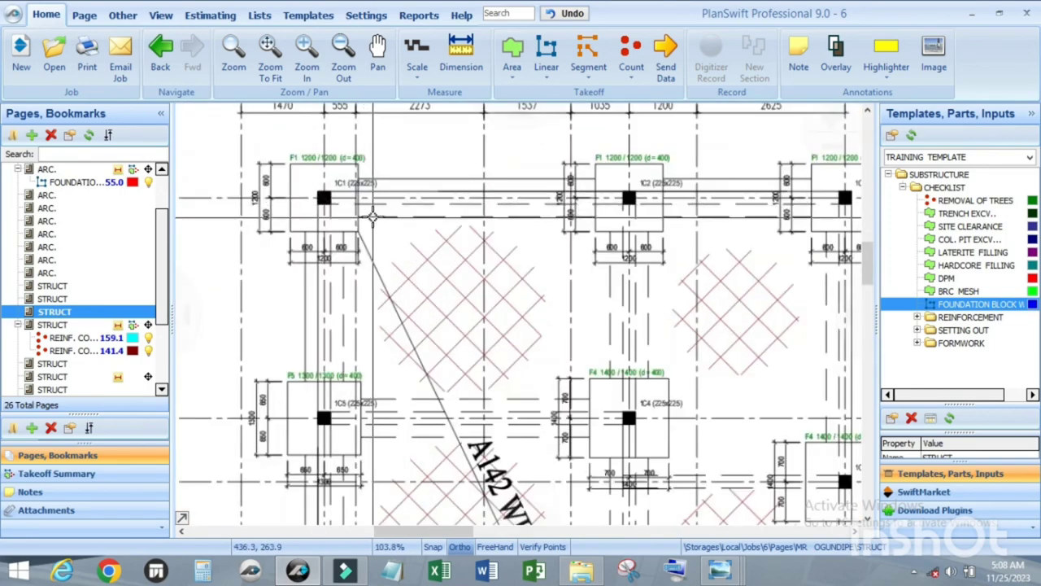
{"action": "scroll", "coordinate": [376, 210], "scroll_direction": "down", "scroll_amount": 3}
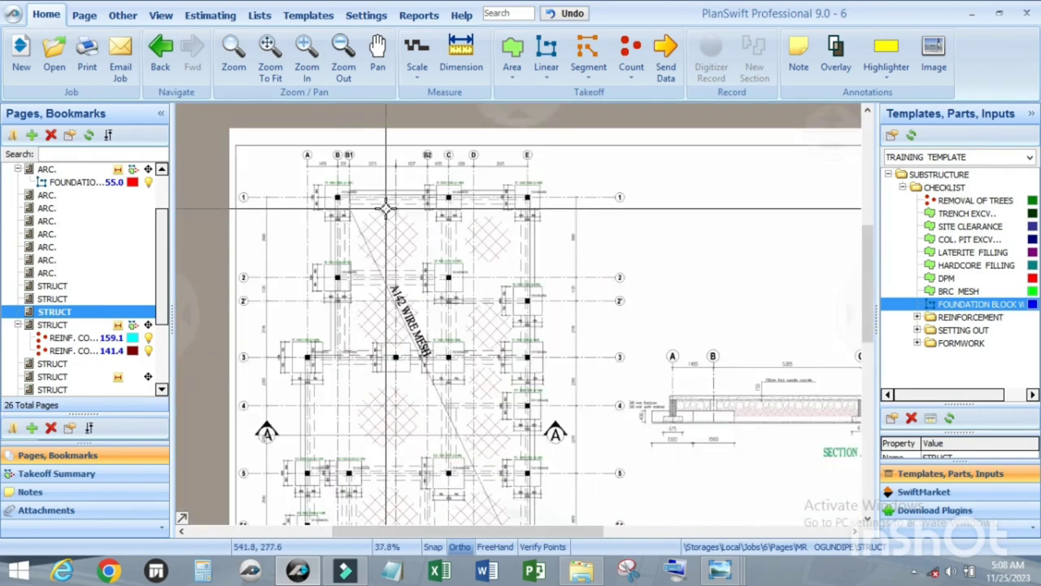
{"action": "scroll", "coordinate": [386, 209], "scroll_direction": "up", "scroll_amount": 2}
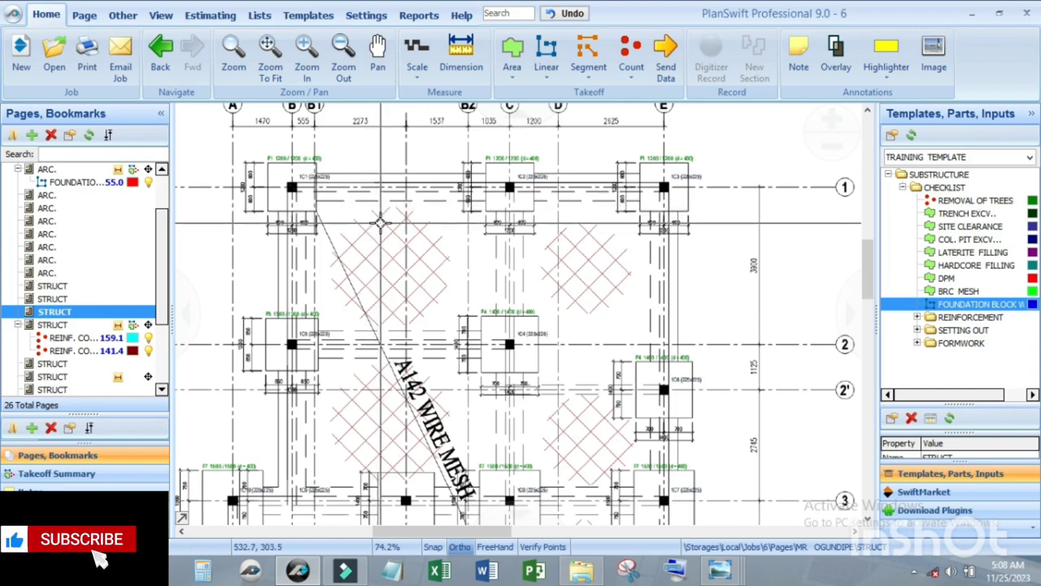
{"action": "scroll", "coordinate": [686, 400], "scroll_direction": "down", "scroll_amount": 3}
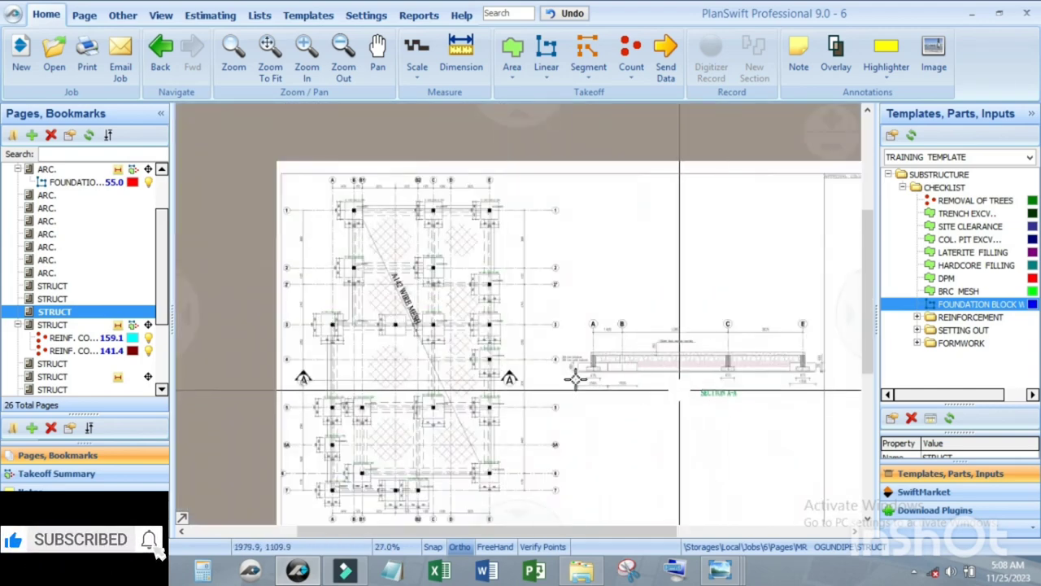
{"action": "scroll", "coordinate": [364, 212], "scroll_direction": "up", "scroll_amount": 3}
{"action": "scroll", "coordinate": [362, 208], "scroll_direction": "down", "scroll_amount": 3}
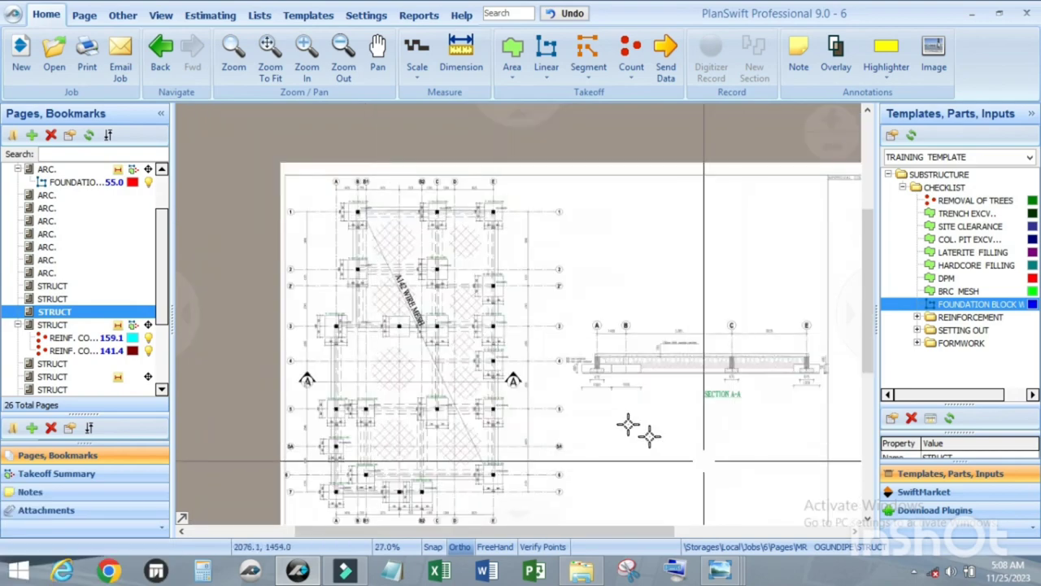
{"action": "scroll", "coordinate": [380, 237], "scroll_direction": "up", "scroll_amount": 3}
{"action": "scroll", "coordinate": [526, 333], "scroll_direction": "down", "scroll_amount": 3}
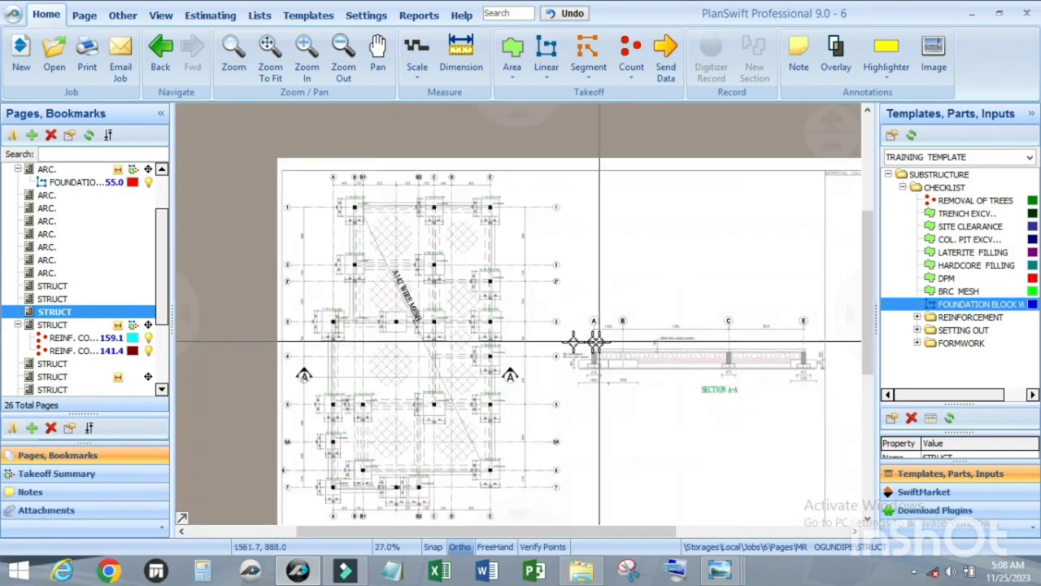
Start scaling the foundation layout by a known length in metres, with the first point at the upper edge of column 1C3 on gridline E.
{"action": "left_click", "coordinate": [55, 183]}
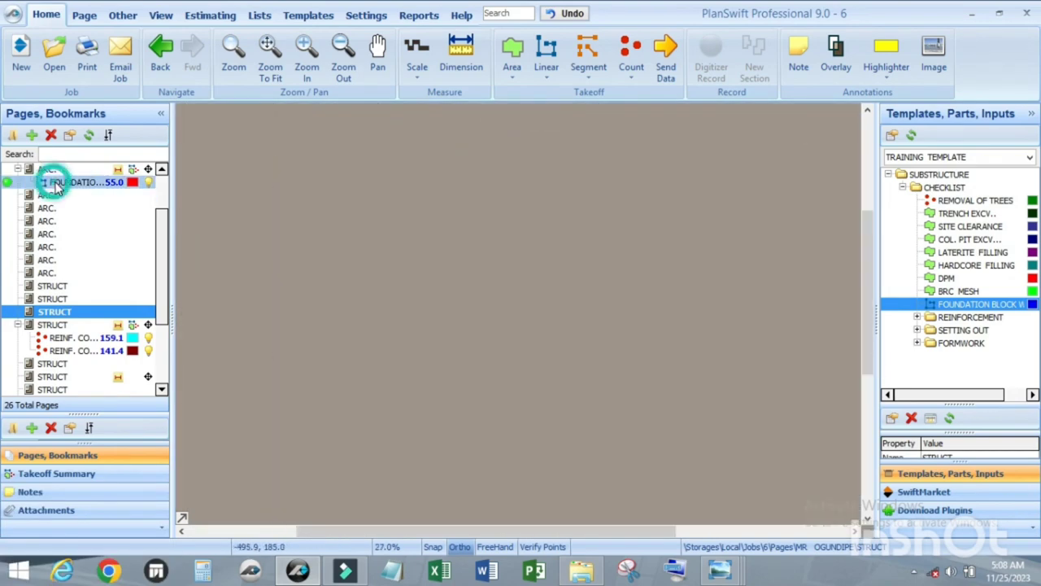
{"action": "scroll", "coordinate": [583, 270], "scroll_direction": "up", "scroll_amount": 2}
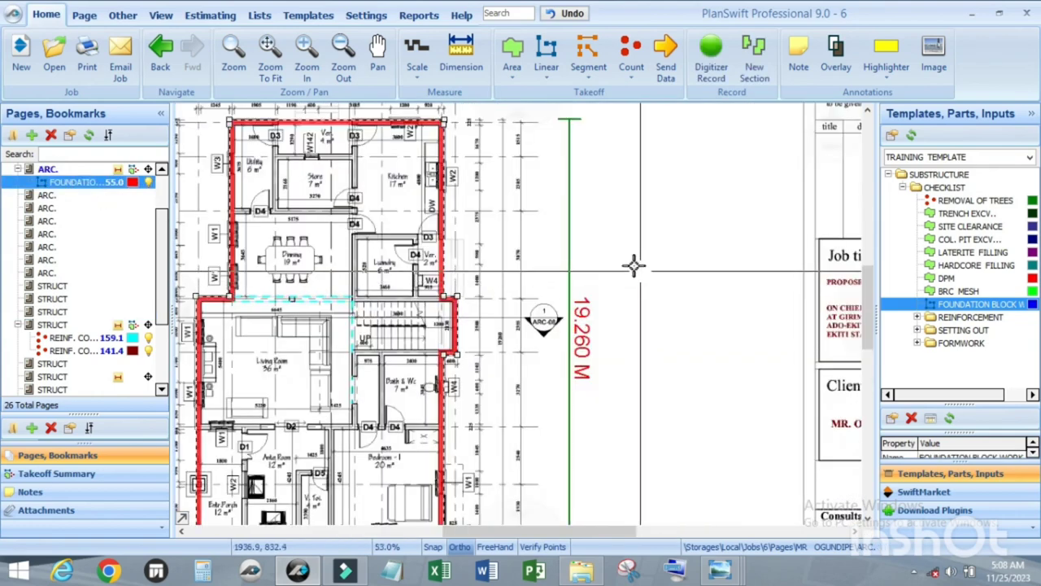
{"action": "left_click", "coordinate": [75, 312]}
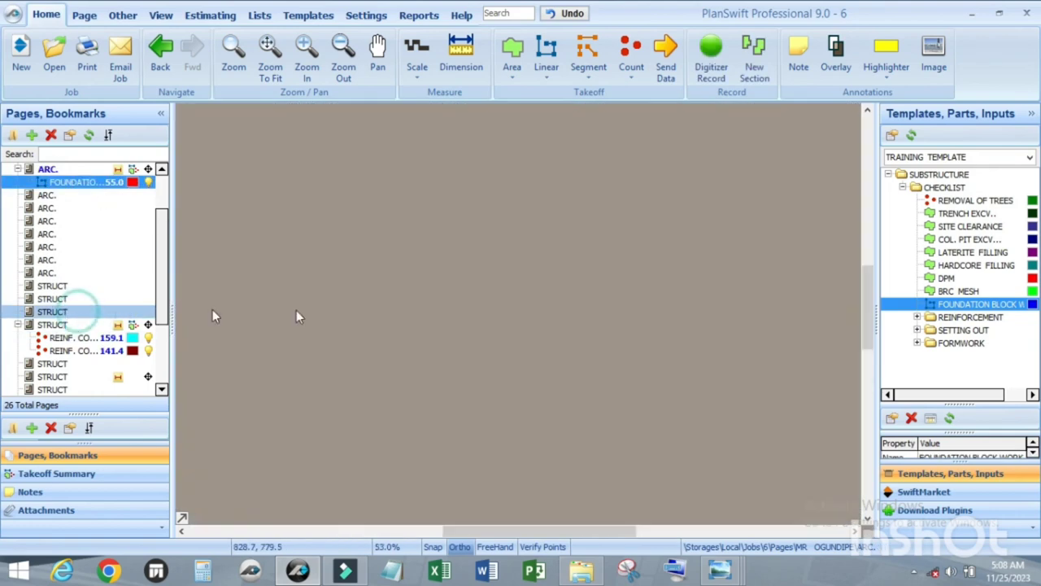
{"action": "scroll", "coordinate": [431, 147], "scroll_direction": "up", "scroll_amount": 3}
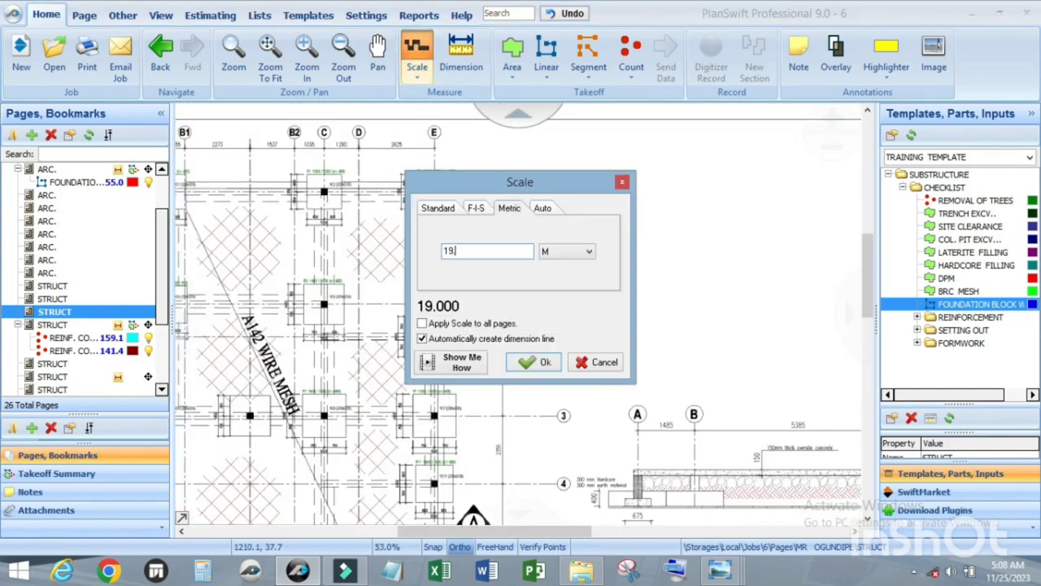
{"action": "left_click", "coordinate": [533, 362]}
{"action": "scroll", "coordinate": [430, 195], "scroll_direction": "up", "scroll_amount": 10}
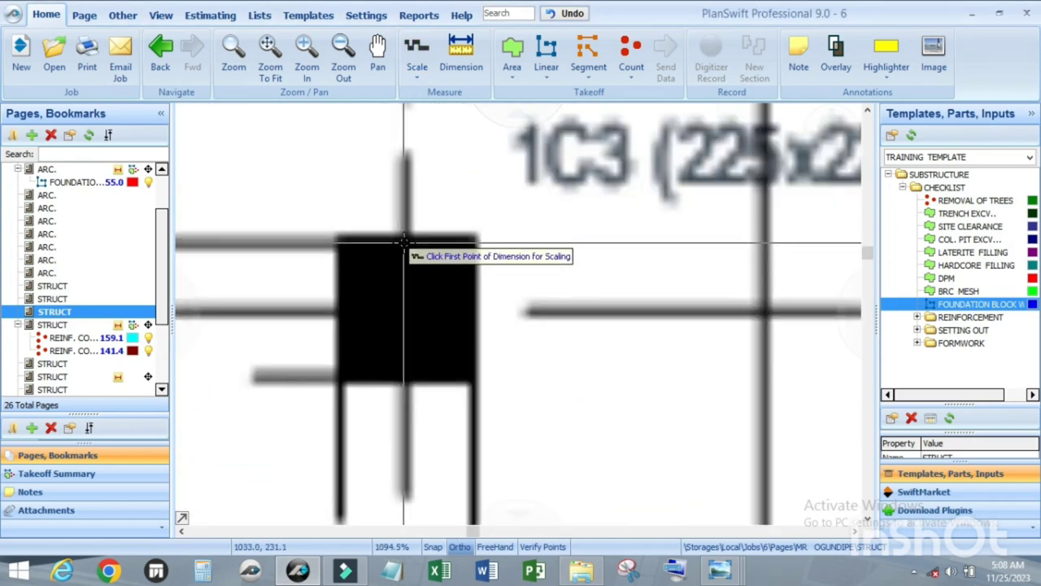
{"action": "left_click", "coordinate": [404, 243]}
Finish the 19.26 m vertical scale line along gridline E, ending level with the lower face of column 1C18 on gridline 7.
{"action": "scroll", "coordinate": [440, 228], "scroll_direction": "down", "scroll_amount": 10}
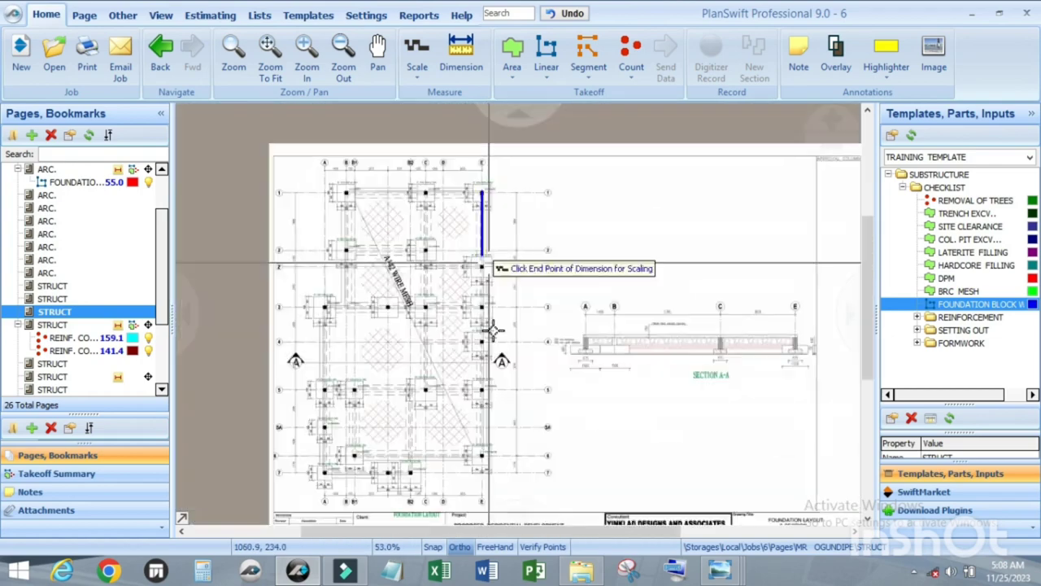
{"action": "scroll", "coordinate": [479, 488], "scroll_direction": "up", "scroll_amount": 4}
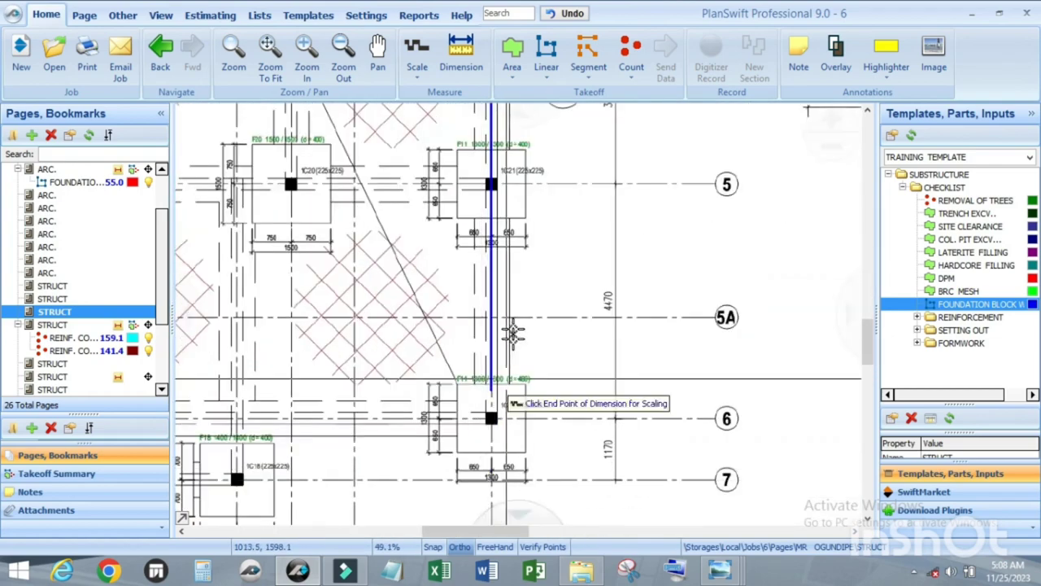
{"action": "scroll", "coordinate": [492, 415], "scroll_direction": "down", "scroll_amount": 2}
{"action": "scroll", "coordinate": [497, 443], "scroll_direction": "up", "scroll_amount": 3}
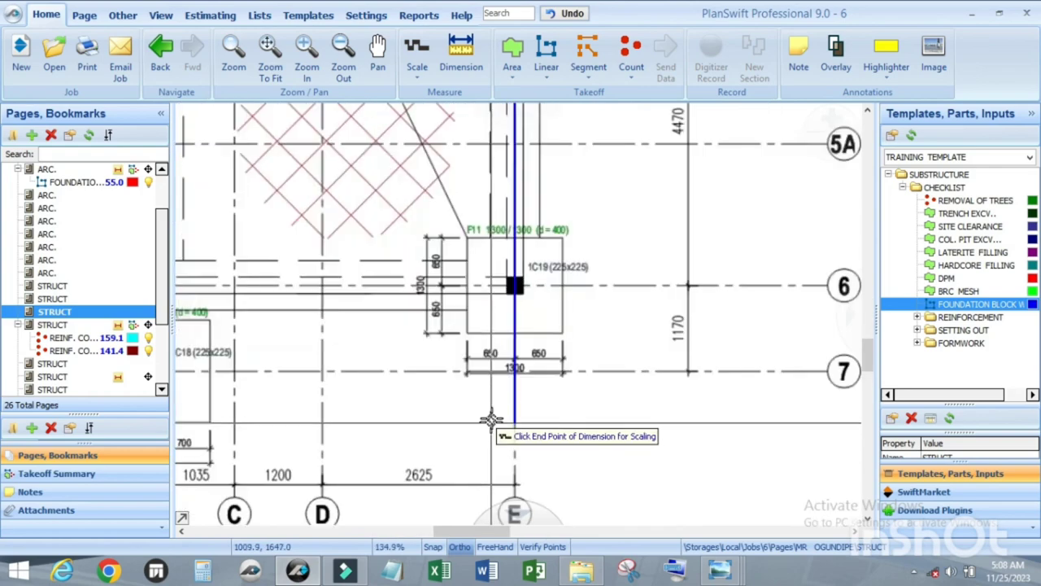
{"action": "scroll", "coordinate": [532, 378], "scroll_direction": "down", "scroll_amount": 3}
{"action": "scroll", "coordinate": [535, 380], "scroll_direction": "up", "scroll_amount": 3}
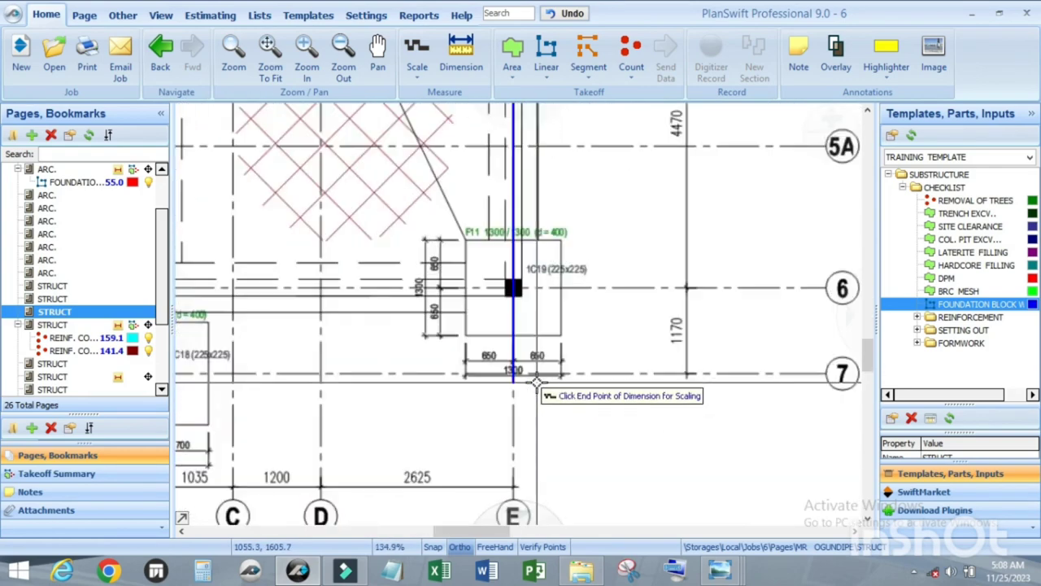
{"action": "scroll", "coordinate": [532, 333], "scroll_direction": "down", "scroll_amount": 3}
{"action": "scroll", "coordinate": [334, 337], "scroll_direction": "up", "scroll_amount": 6}
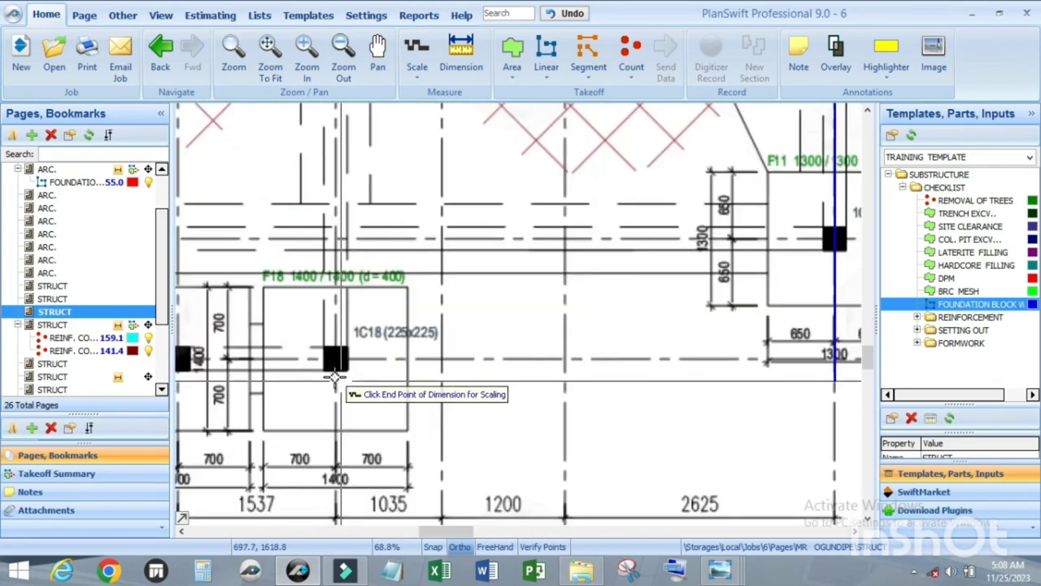
{"action": "scroll", "coordinate": [331, 366], "scroll_direction": "down", "scroll_amount": 6}
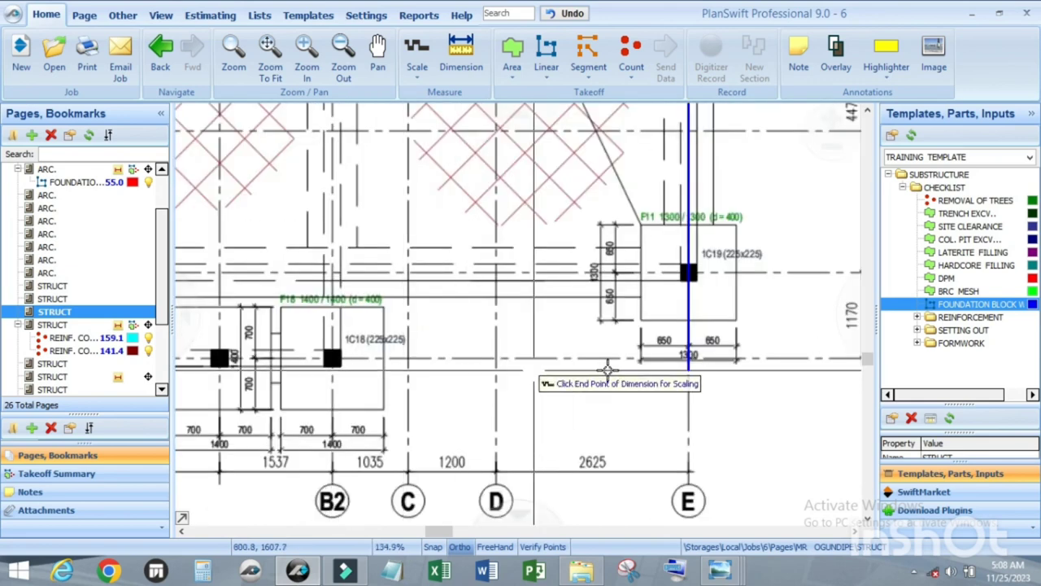
{"action": "left_click", "coordinate": [688, 364]}
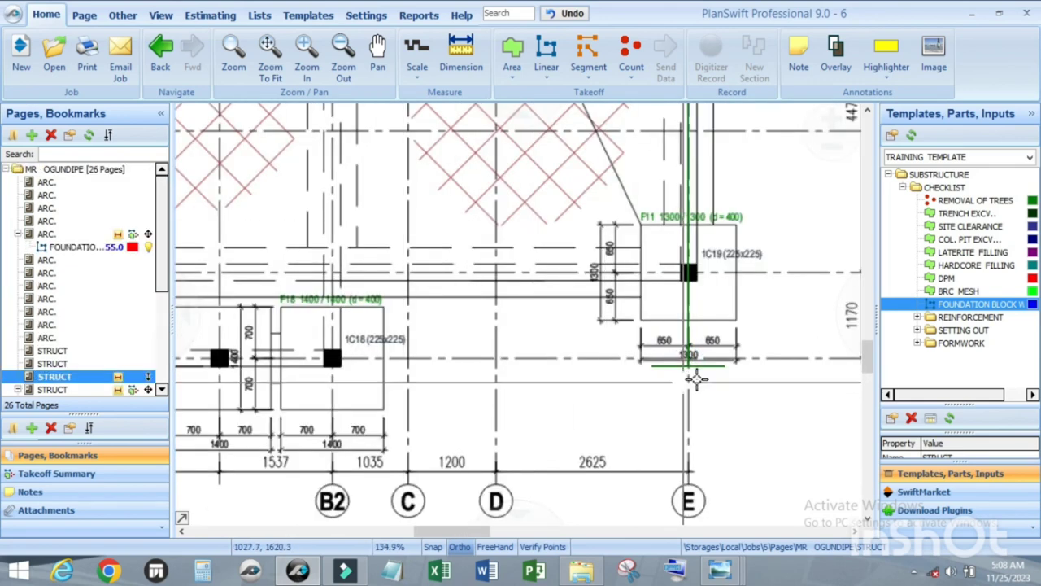
Check the overall width dimension on the ground floor plan and return to the structural foundation layout.
{"action": "scroll", "coordinate": [708, 364], "scroll_direction": "down", "scroll_amount": 3}
{"action": "left_click", "coordinate": [79, 246]}
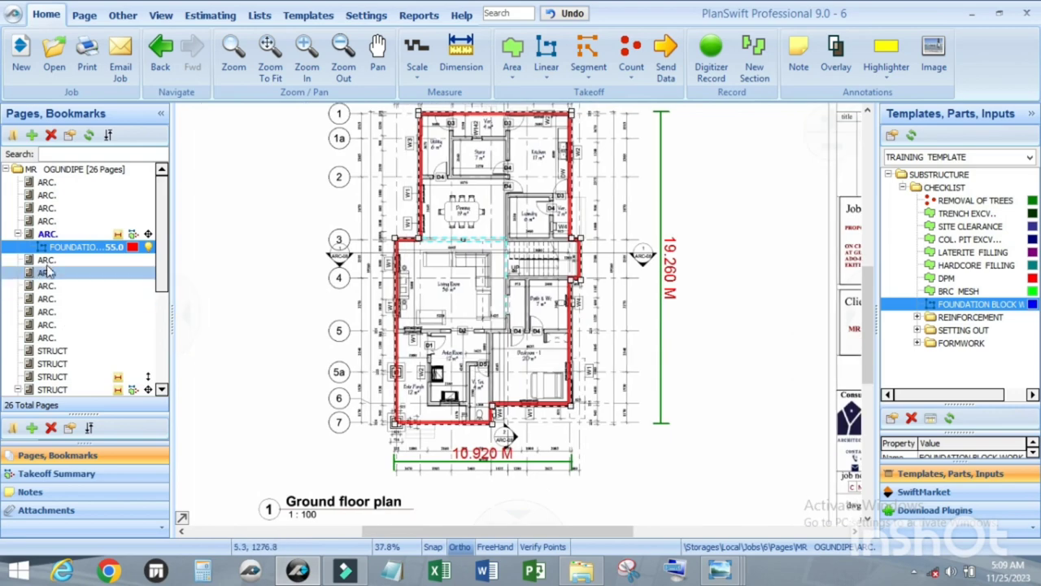
{"action": "left_click", "coordinate": [81, 378]}
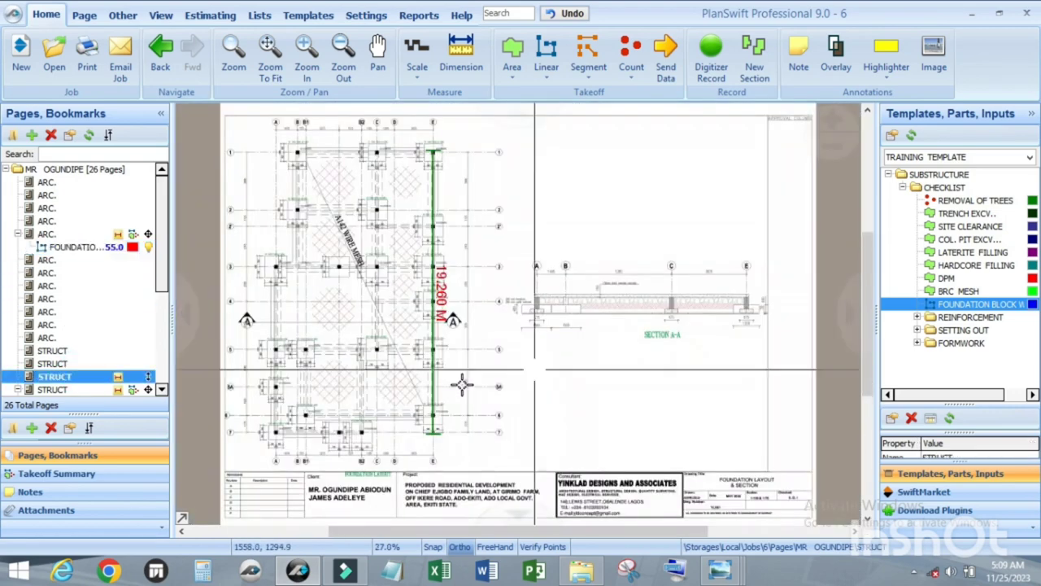
{"action": "scroll", "coordinate": [269, 440], "scroll_direction": "up", "scroll_amount": 3}
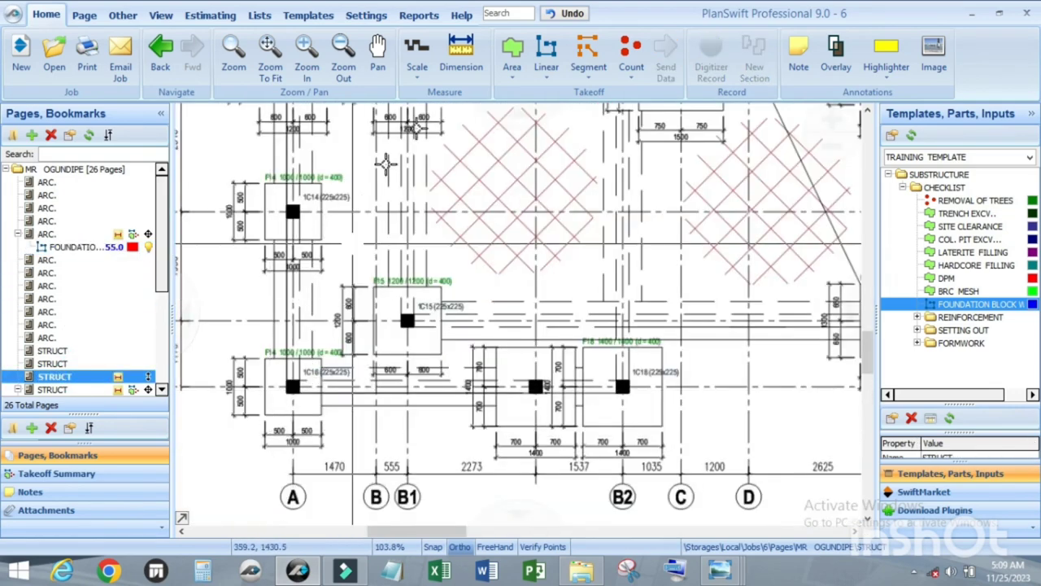
Scale the foundation layout horizontally to 10.92 m, from the outer lower corner of column 1C16 to the outer face line of column 1C19.
{"action": "left_click", "coordinate": [416, 51]}
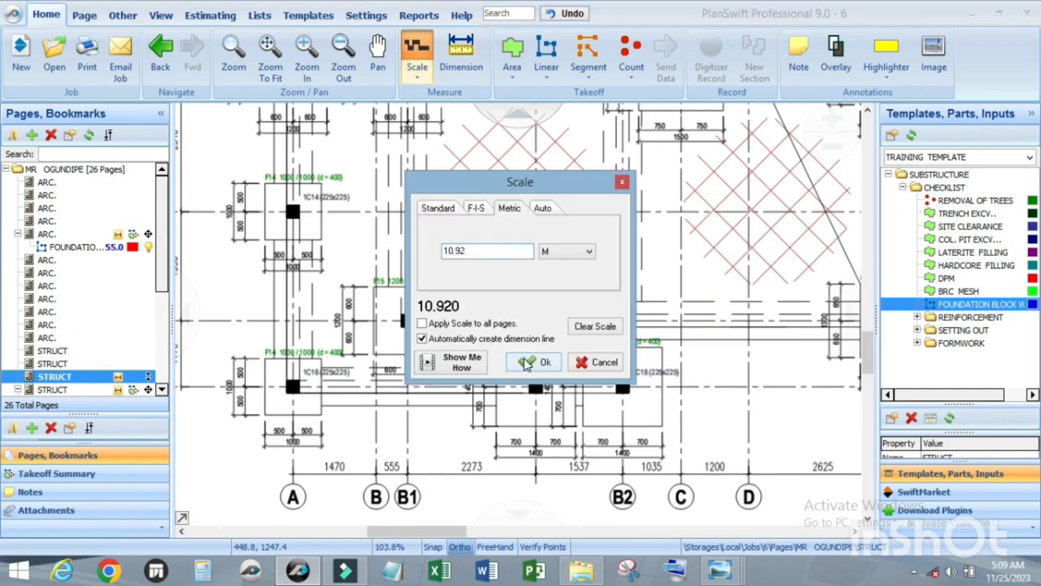
{"action": "left_click", "coordinate": [527, 363]}
{"action": "scroll", "coordinate": [297, 393], "scroll_direction": "up", "scroll_amount": 4}
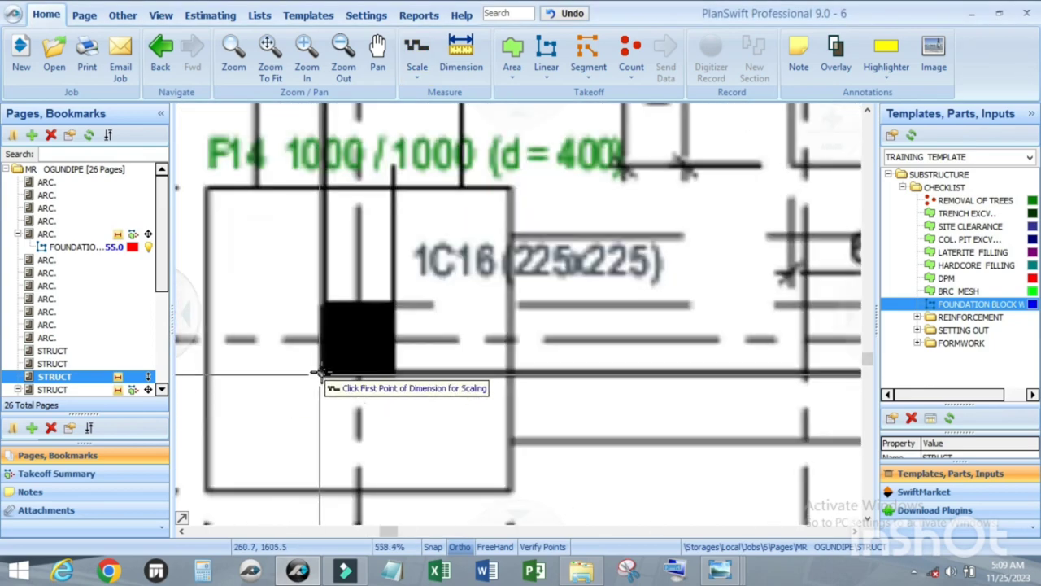
{"action": "left_click", "coordinate": [324, 372]}
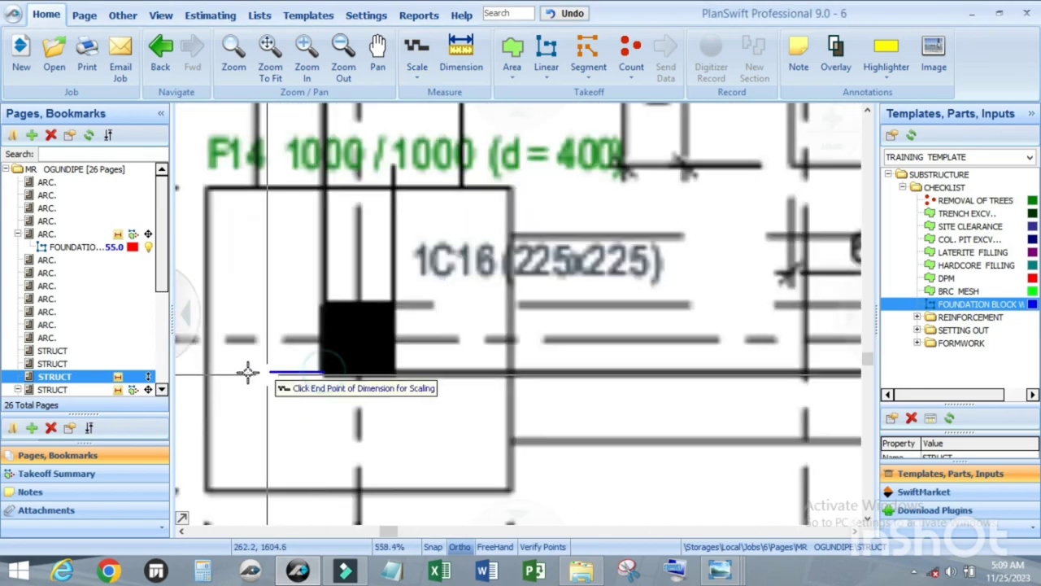
{"action": "scroll", "coordinate": [252, 376], "scroll_direction": "down", "scroll_amount": 4}
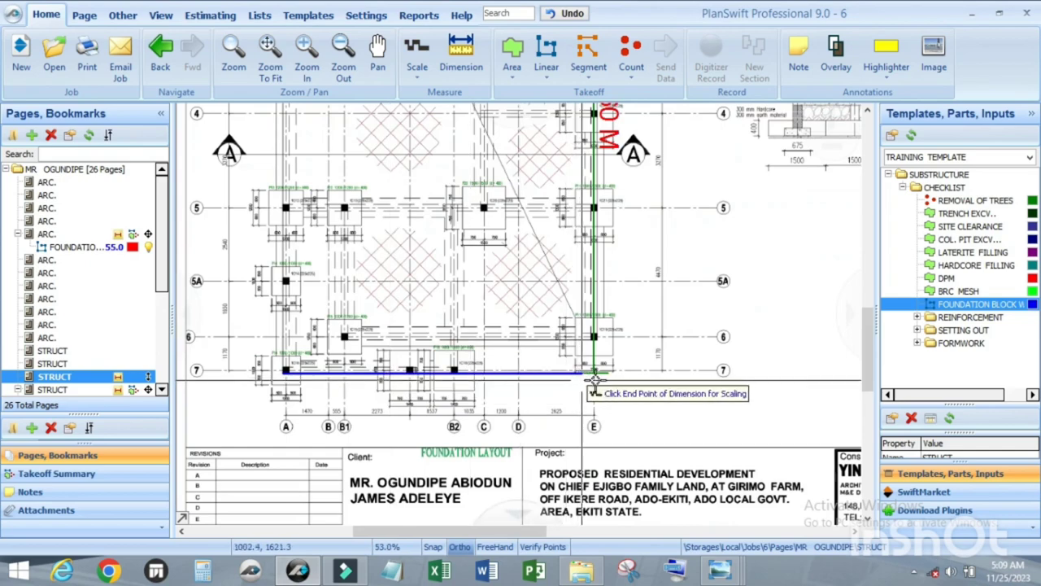
{"action": "scroll", "coordinate": [593, 375], "scroll_direction": "up", "scroll_amount": 3}
{"action": "scroll", "coordinate": [591, 375], "scroll_direction": "down", "scroll_amount": 1}
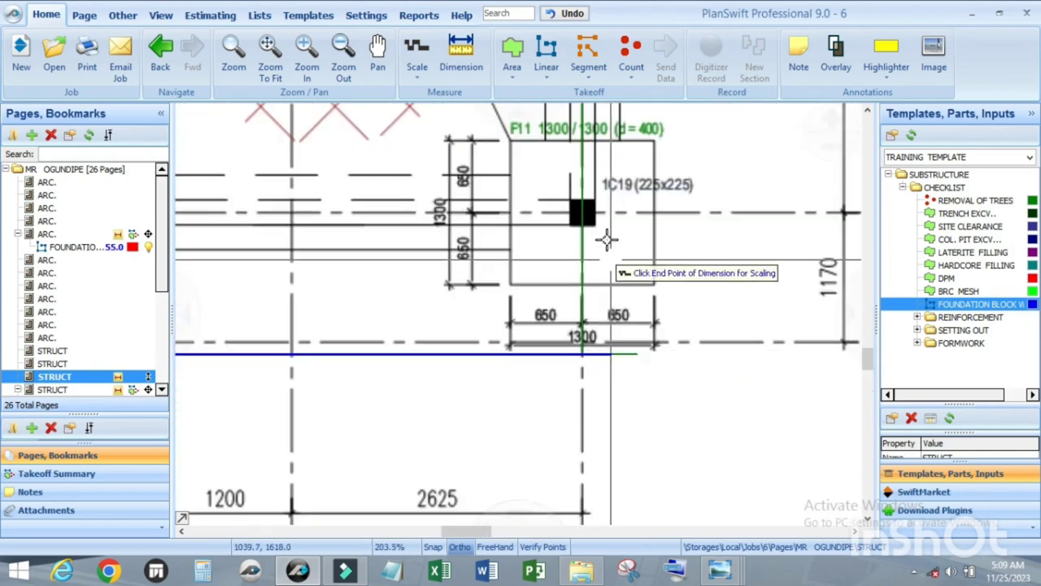
{"action": "scroll", "coordinate": [588, 221], "scroll_direction": "up", "scroll_amount": 4}
{"action": "scroll", "coordinate": [579, 213], "scroll_direction": "down", "scroll_amount": 1}
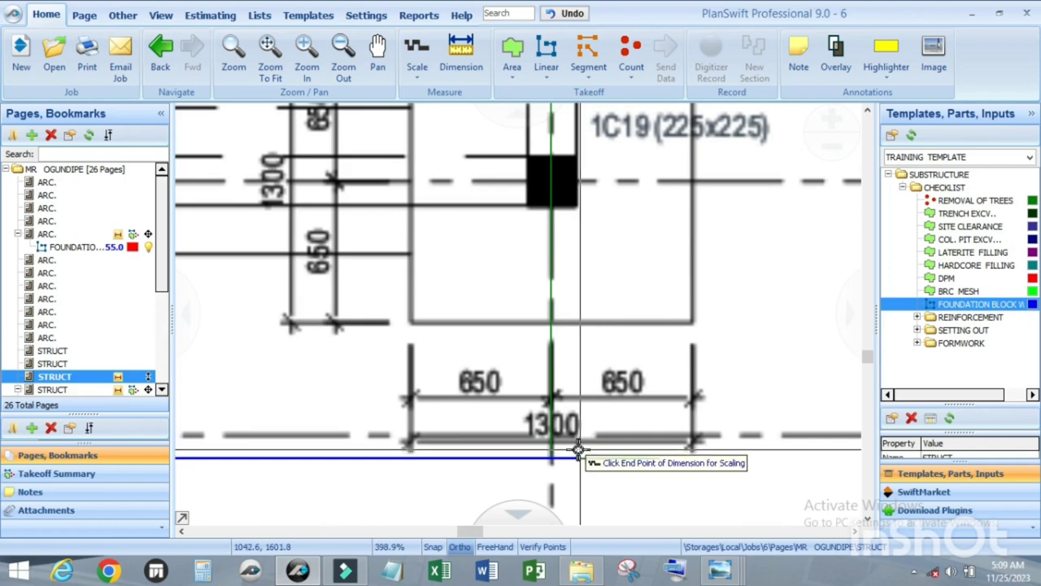
{"action": "left_click", "coordinate": [576, 453]}
{"action": "scroll", "coordinate": [586, 458], "scroll_direction": "down", "scroll_amount": 5}
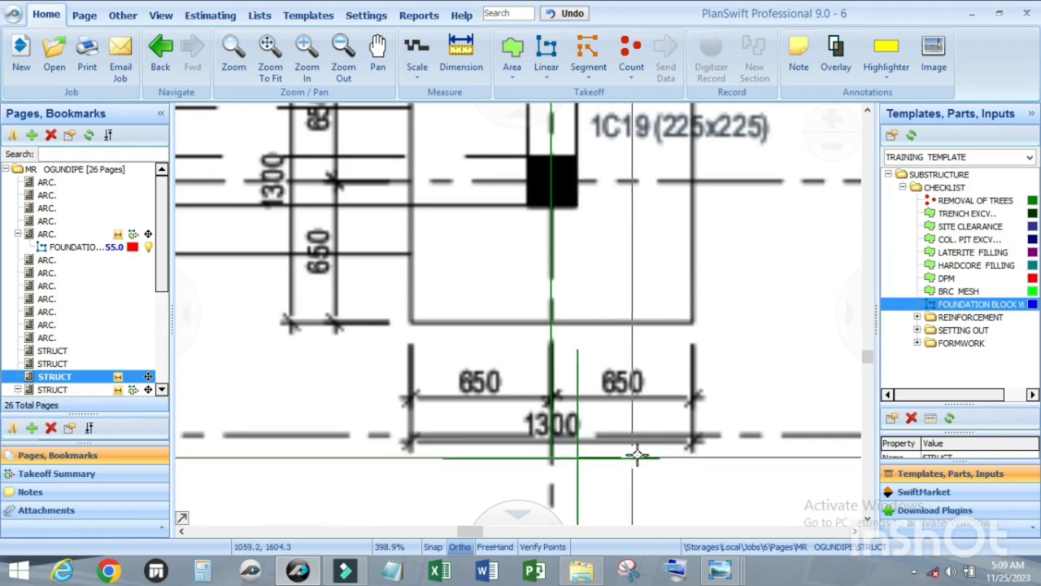
Start a FOUNDATION BLOCK WORK takeoff on the foundation layout with width 0.225 m, wall height 0.9 m and yellow colour.
{"action": "scroll", "coordinate": [493, 424], "scroll_direction": "down", "scroll_amount": 3}
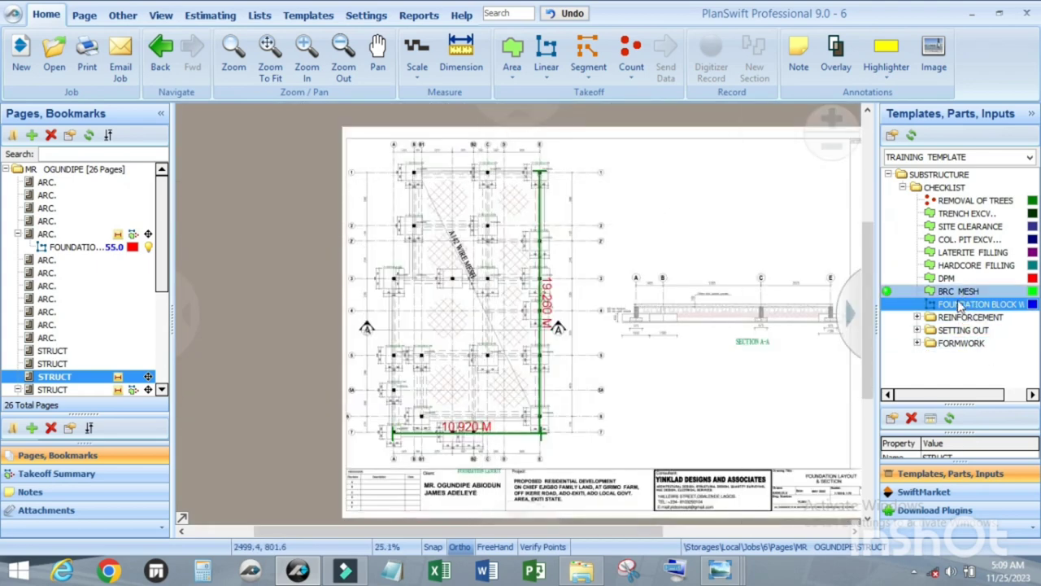
{"action": "scroll", "coordinate": [493, 184], "scroll_direction": "up", "scroll_amount": 3}
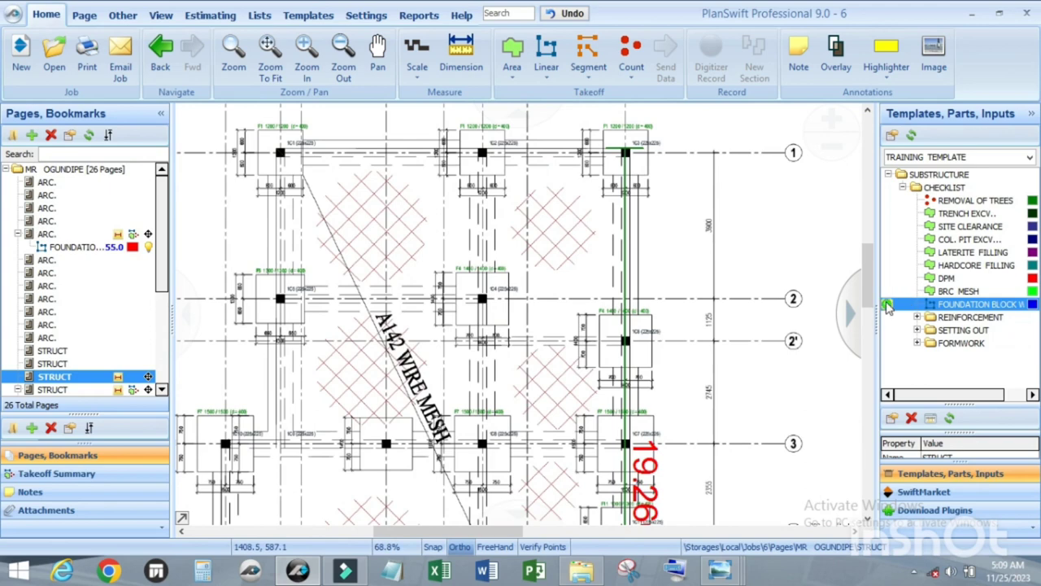
{"action": "left_click_drag", "start_coordinate": [568, 255], "coordinate": [560, 258]}
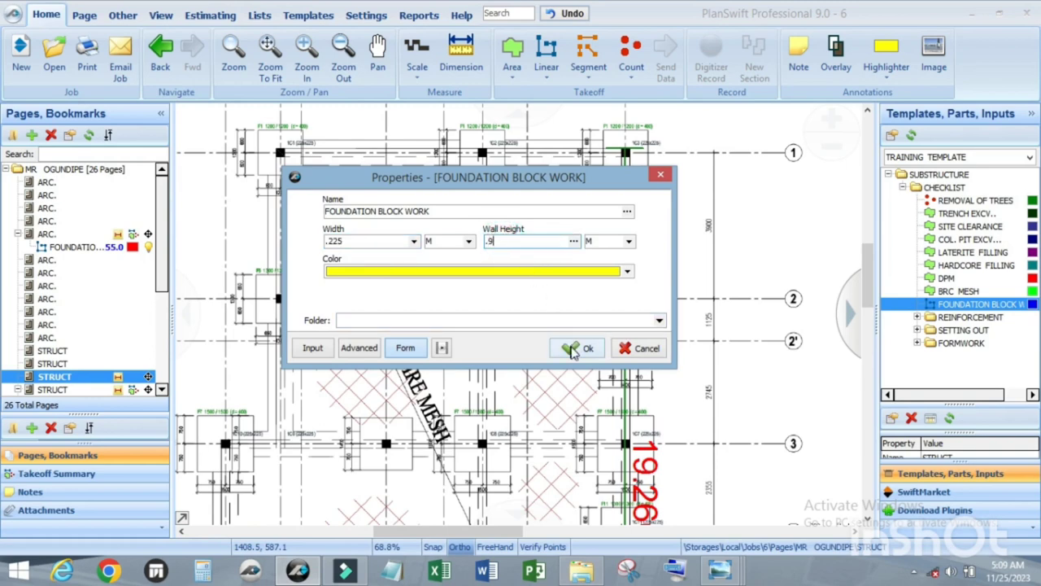
Trace the block wall along gridline 1 between the facing sides of columns 1C1 and 1C2, and end that section.
{"action": "scroll", "coordinate": [228, 150], "scroll_direction": "up", "scroll_amount": 5}
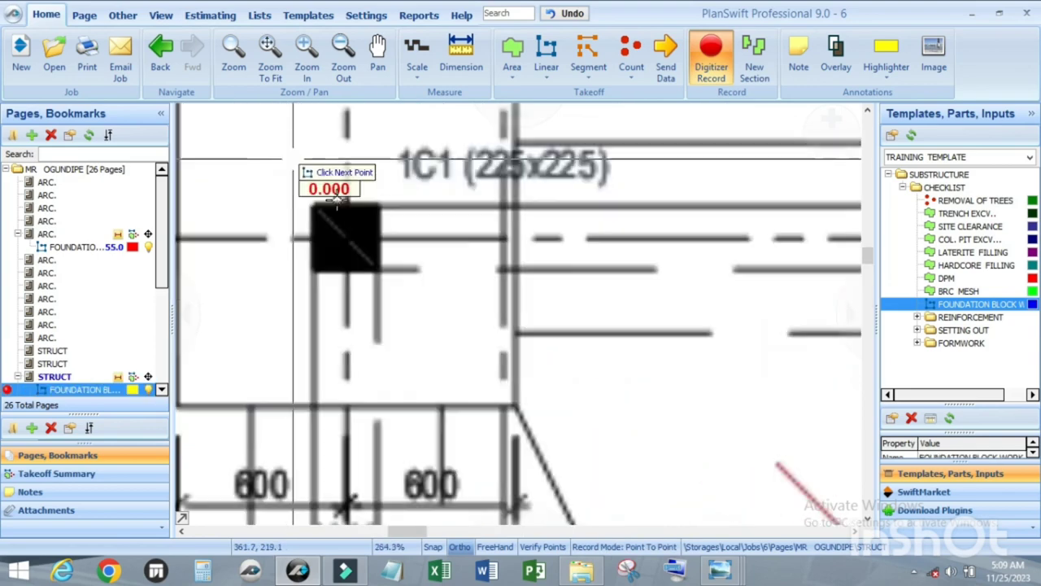
{"action": "scroll", "coordinate": [348, 215], "scroll_direction": "down", "scroll_amount": 3}
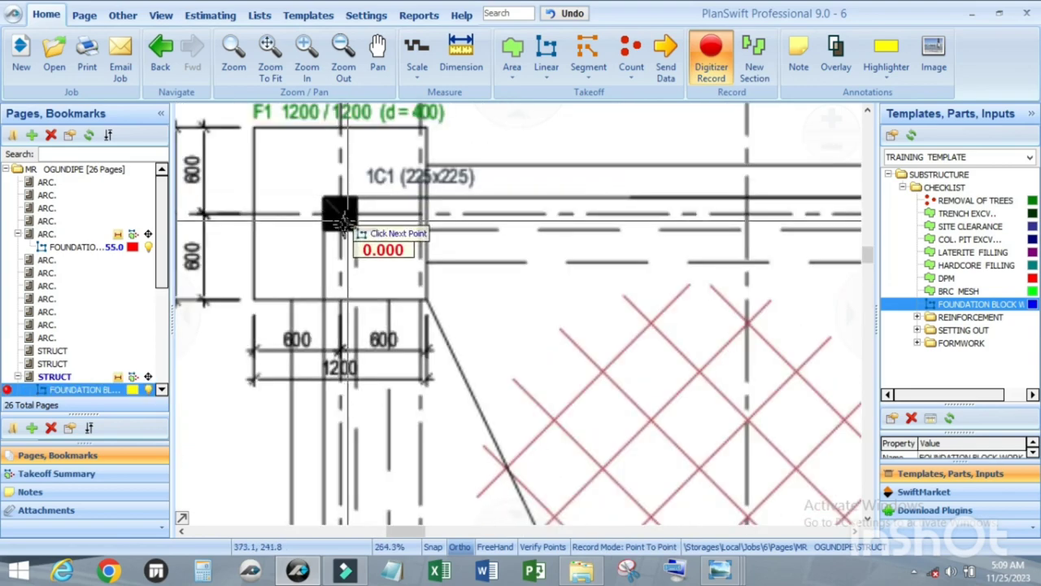
{"action": "scroll", "coordinate": [362, 213], "scroll_direction": "up", "scroll_amount": 4}
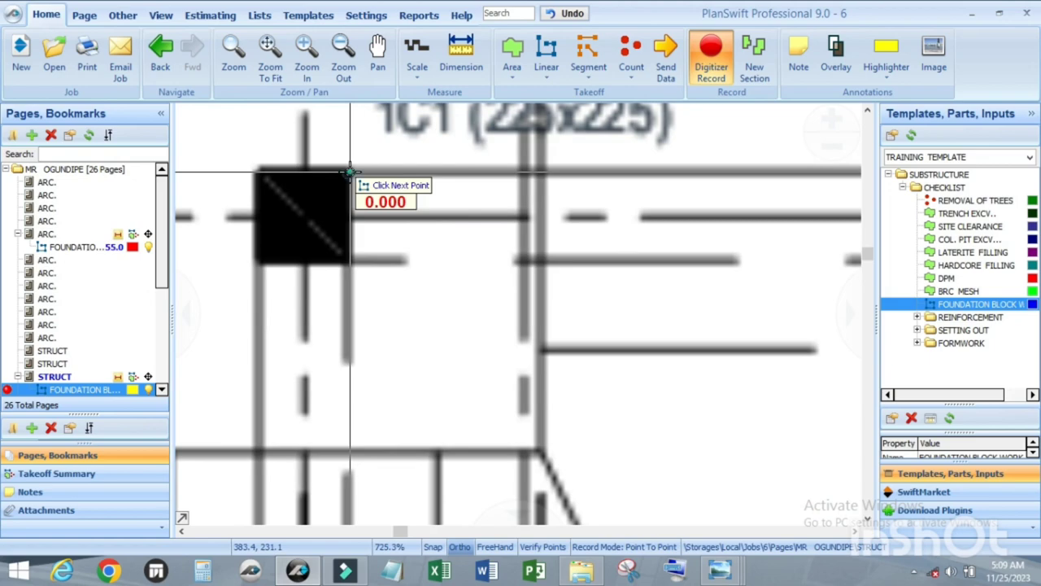
{"action": "scroll", "coordinate": [348, 229], "scroll_direction": "down", "scroll_amount": 1}
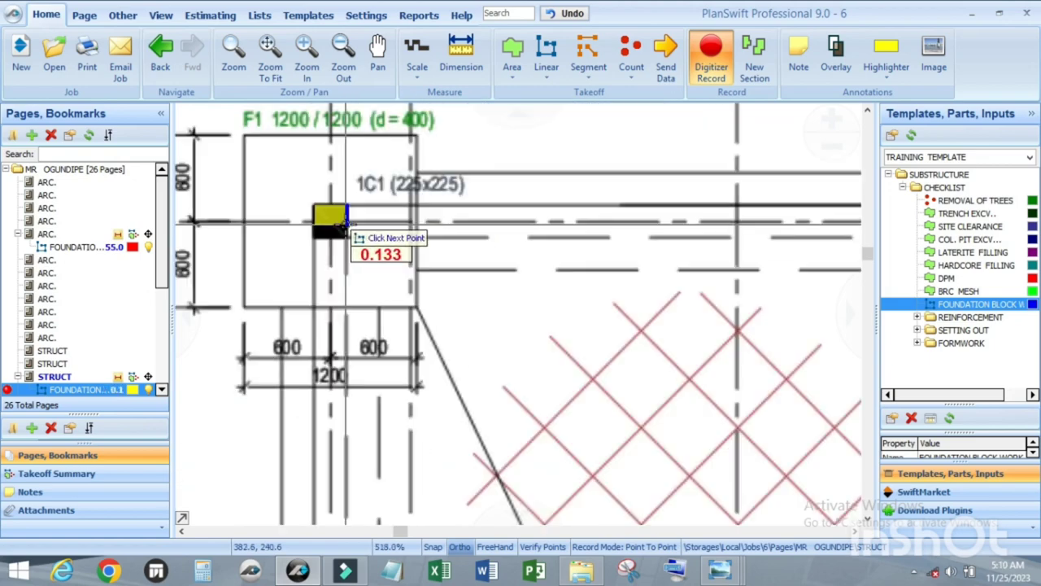
{"action": "scroll", "coordinate": [350, 220], "scroll_direction": "up", "scroll_amount": 1}
{"action": "scroll", "coordinate": [290, 230], "scroll_direction": "down", "scroll_amount": 3}
{"action": "scroll", "coordinate": [619, 219], "scroll_direction": "up", "scroll_amount": 3}
{"action": "scroll", "coordinate": [563, 218], "scroll_direction": "up", "scroll_amount": 4}
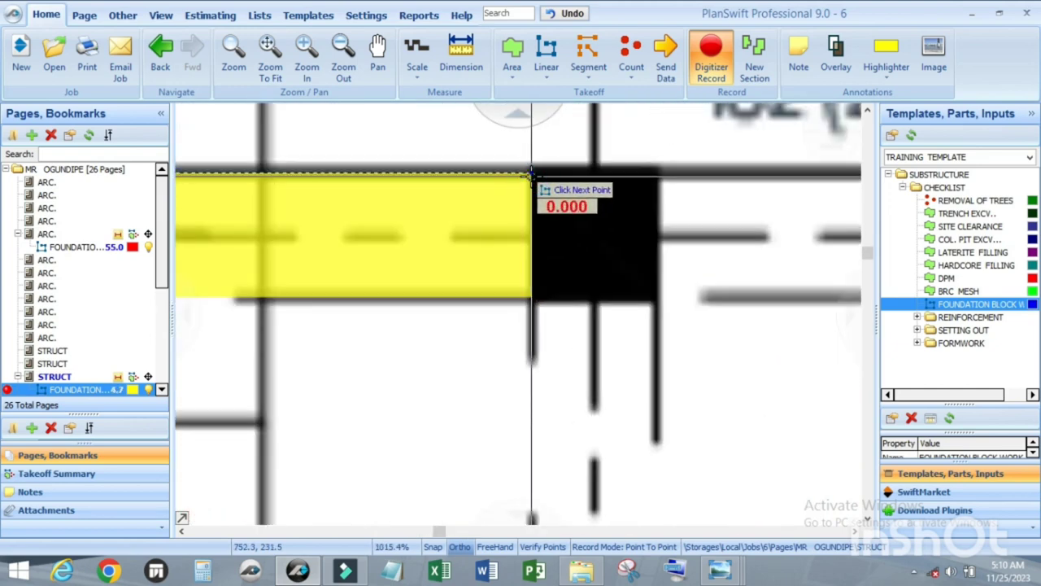
{"action": "scroll", "coordinate": [565, 209], "scroll_direction": "down", "scroll_amount": 2}
{"action": "scroll", "coordinate": [540, 209], "scroll_direction": "up", "scroll_amount": 1}
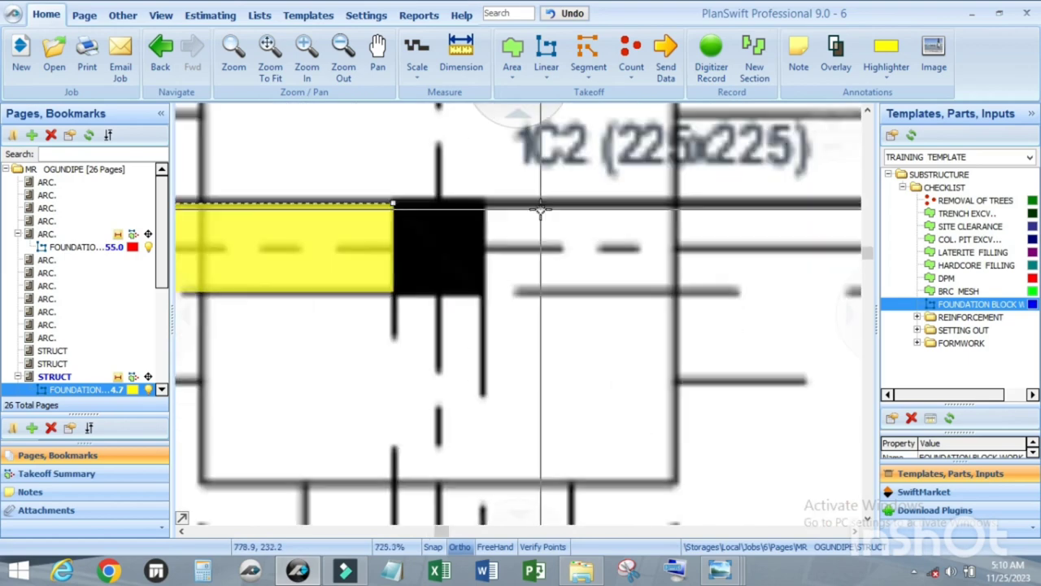
Trace the next block wall section along gridline 1 between the facing sides of columns 1C2 and 1C3, and end it.
{"action": "scroll", "coordinate": [494, 213], "scroll_direction": "up", "scroll_amount": 4}
{"action": "left_click", "coordinate": [483, 205]}
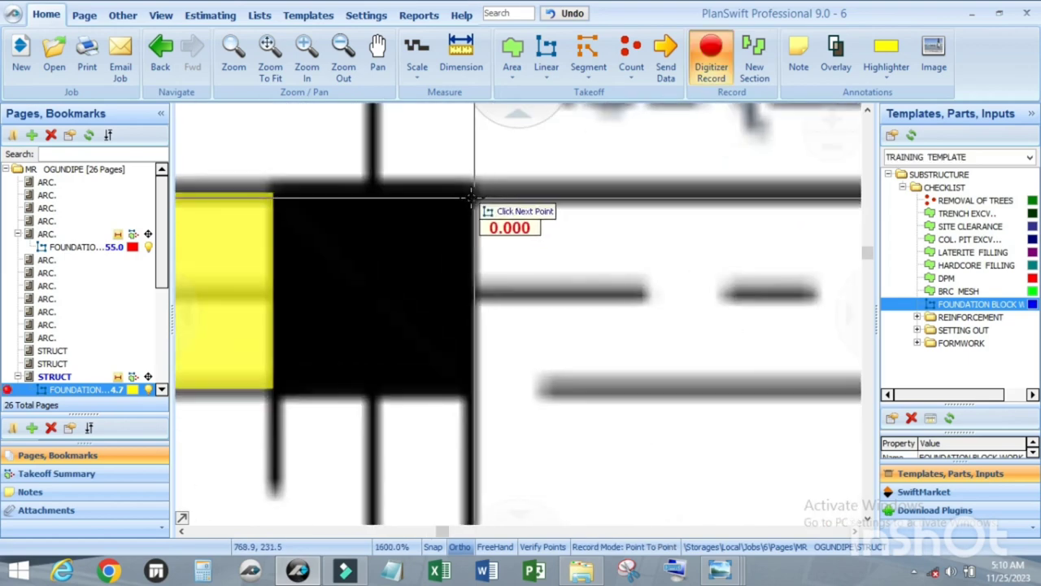
{"action": "scroll", "coordinate": [472, 197], "scroll_direction": "down", "scroll_amount": 7}
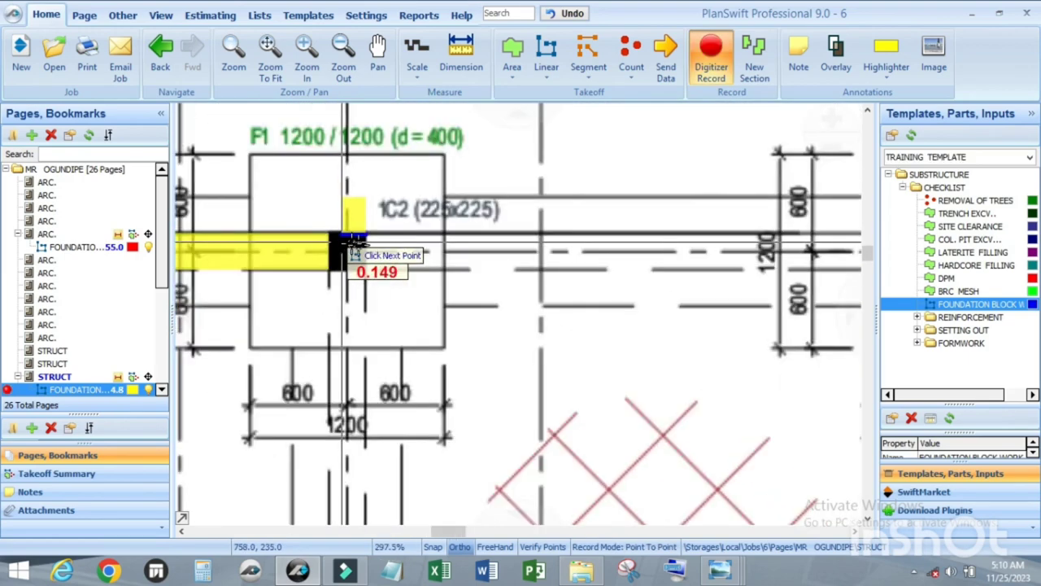
{"action": "scroll", "coordinate": [643, 248], "scroll_direction": "up", "scroll_amount": 2}
{"action": "scroll", "coordinate": [657, 243], "scroll_direction": "up", "scroll_amount": 5}
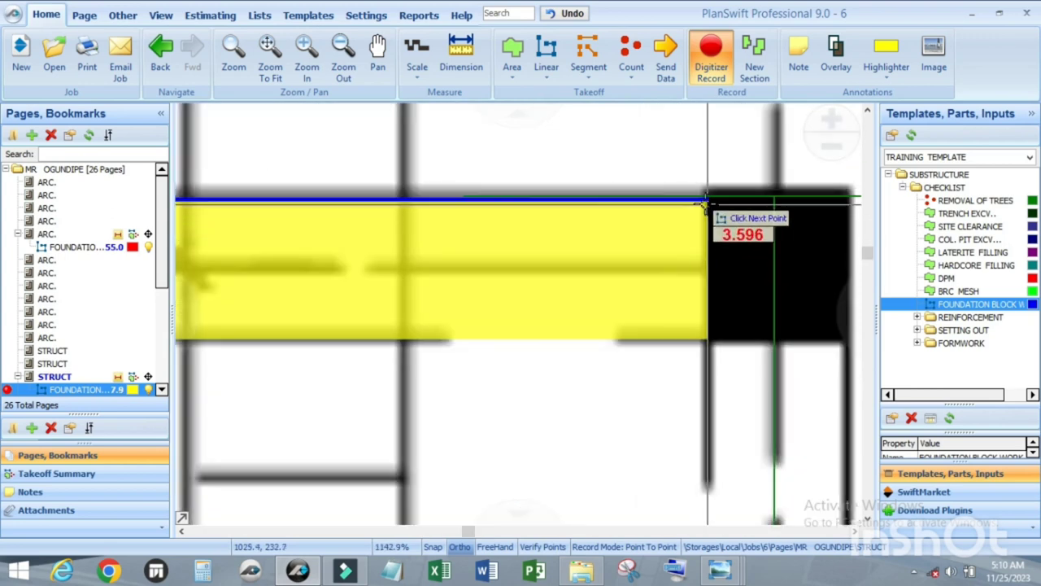
{"action": "left_click", "coordinate": [704, 201]}
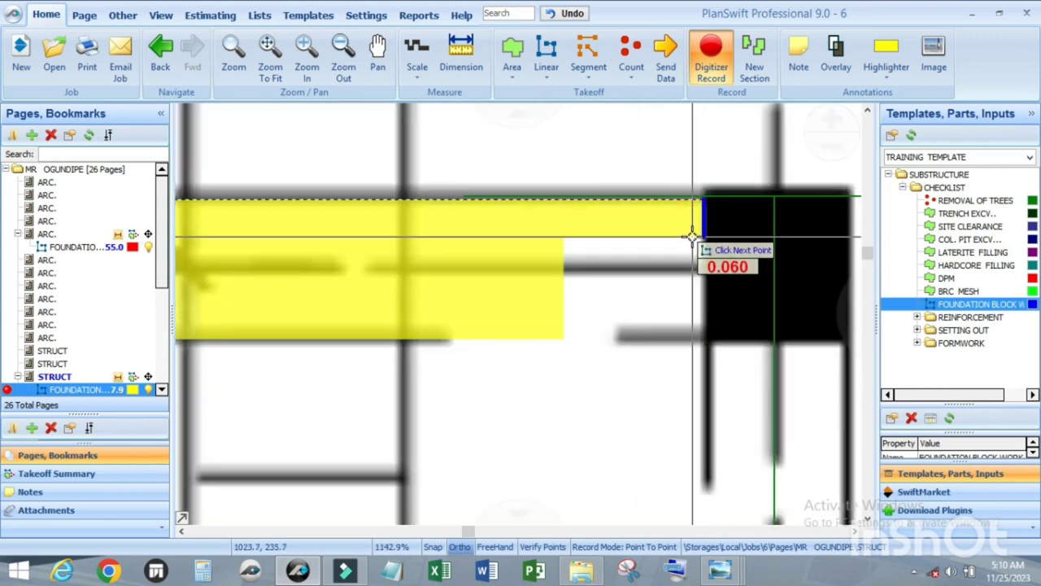
{"action": "scroll", "coordinate": [650, 244], "scroll_direction": "down", "scroll_amount": 5}
{"action": "scroll", "coordinate": [671, 280], "scroll_direction": "up", "scroll_amount": 4}
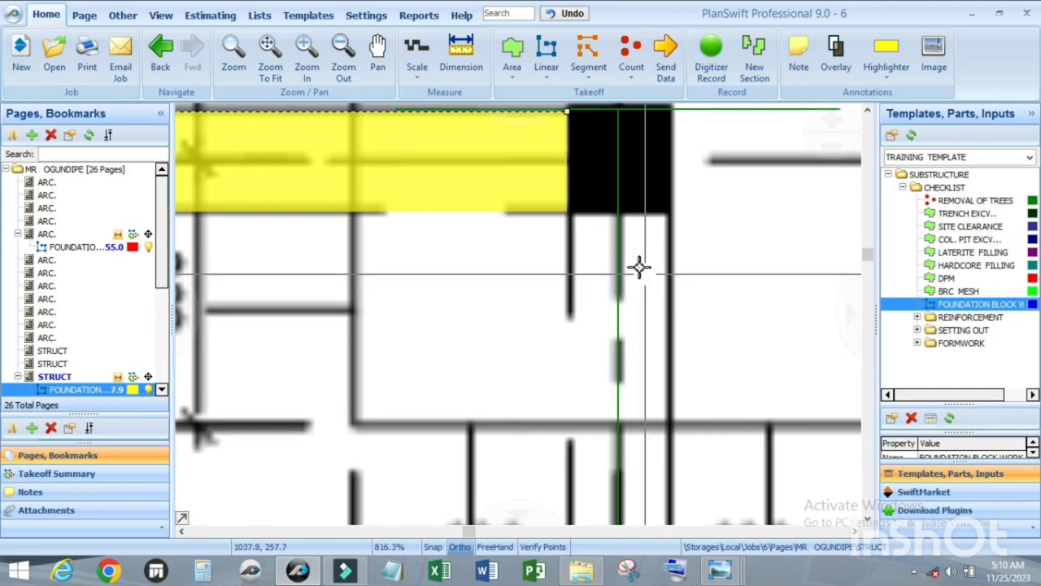
Trace the block wall along gridline E between the facing sides of columns 1C3 and 1C6, and end that section.
{"action": "scroll", "coordinate": [627, 236], "scroll_direction": "down", "scroll_amount": 3}
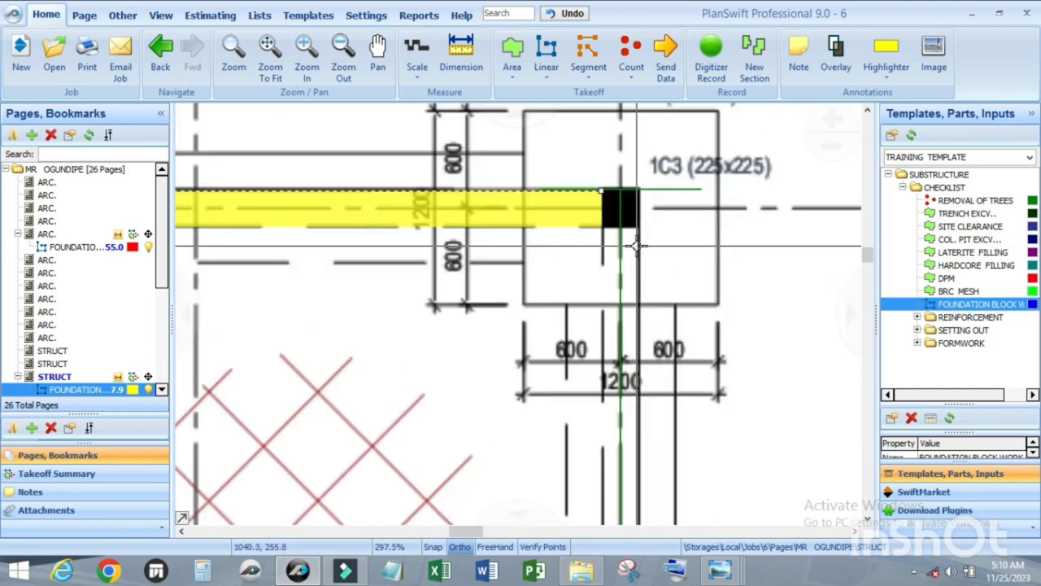
{"action": "left_click", "coordinate": [636, 246]}
{"action": "scroll", "coordinate": [639, 235], "scroll_direction": "up", "scroll_amount": 3}
{"action": "scroll", "coordinate": [623, 186], "scroll_direction": "up", "scroll_amount": 2}
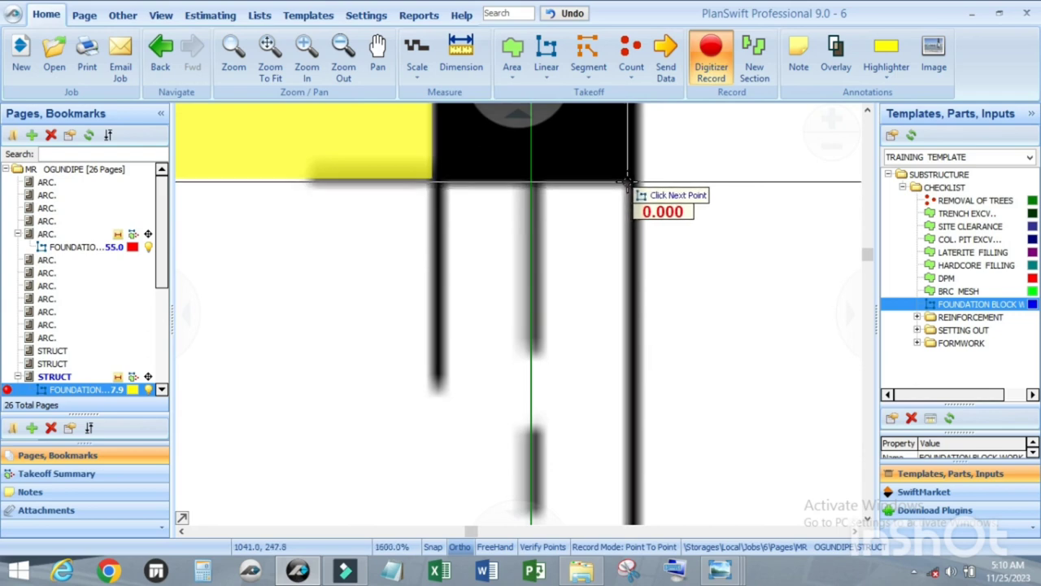
{"action": "scroll", "coordinate": [624, 181], "scroll_direction": "down", "scroll_amount": 7}
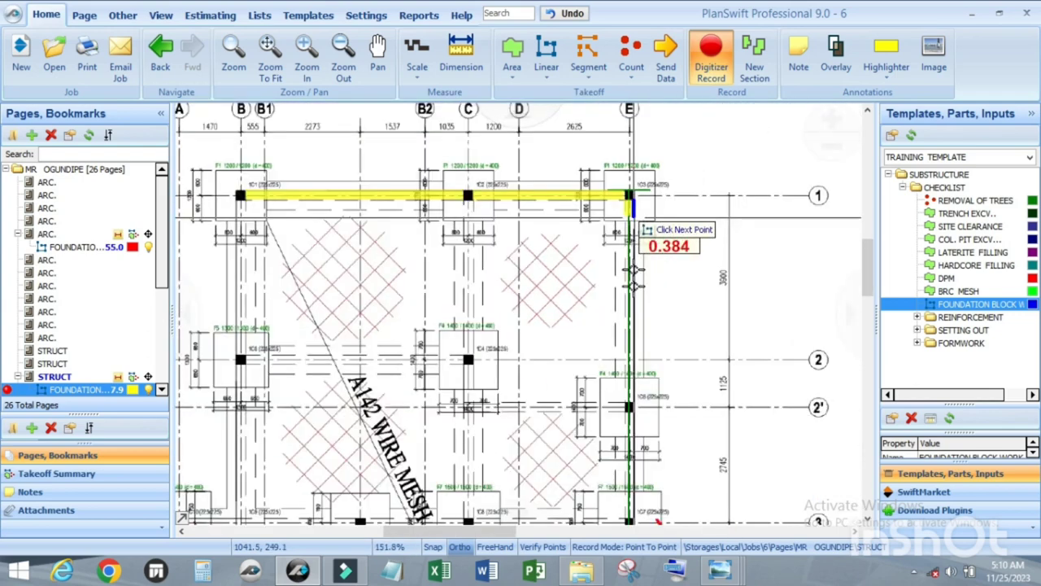
{"action": "scroll", "coordinate": [632, 422], "scroll_direction": "up", "scroll_amount": 7}
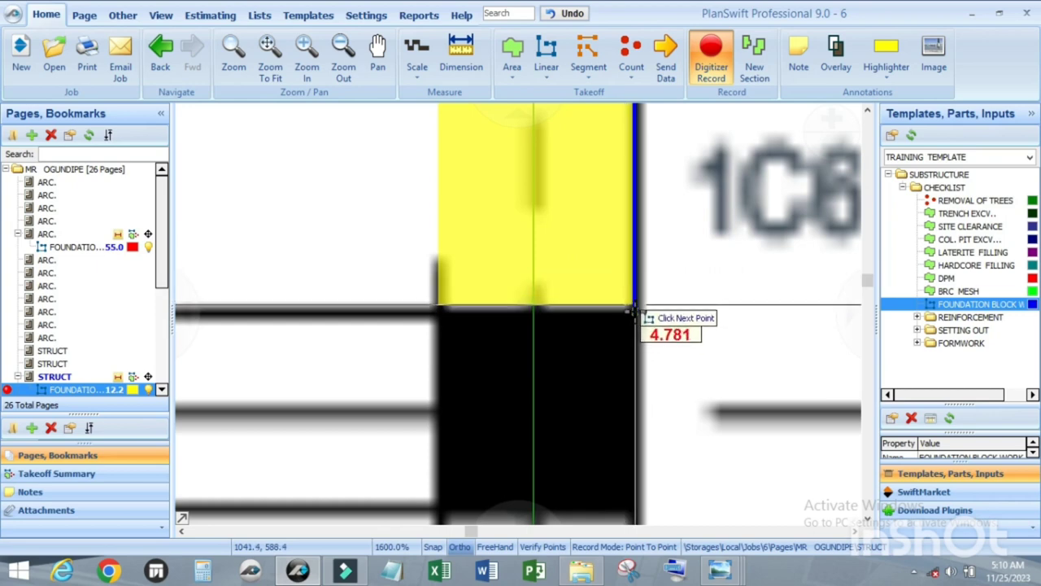
{"action": "scroll", "coordinate": [627, 285], "scroll_direction": "down", "scroll_amount": 5}
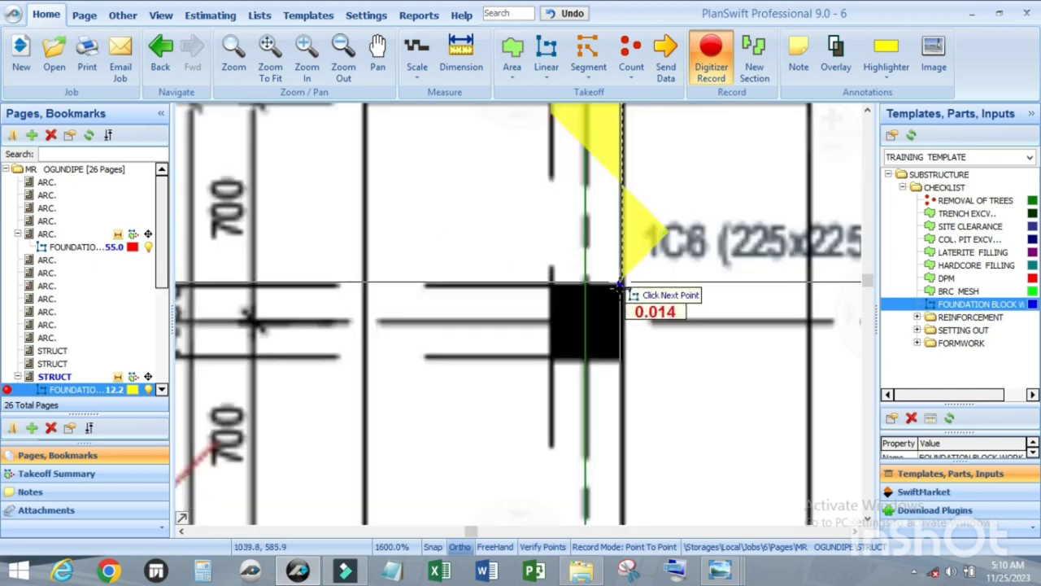
{"action": "double_click", "coordinate": [622, 282]}
Trace the next block wall section along gridline E between the facing sides of columns 1C6 and 1C7, and end it.
{"action": "scroll", "coordinate": [619, 318], "scroll_direction": "up", "scroll_amount": 2}
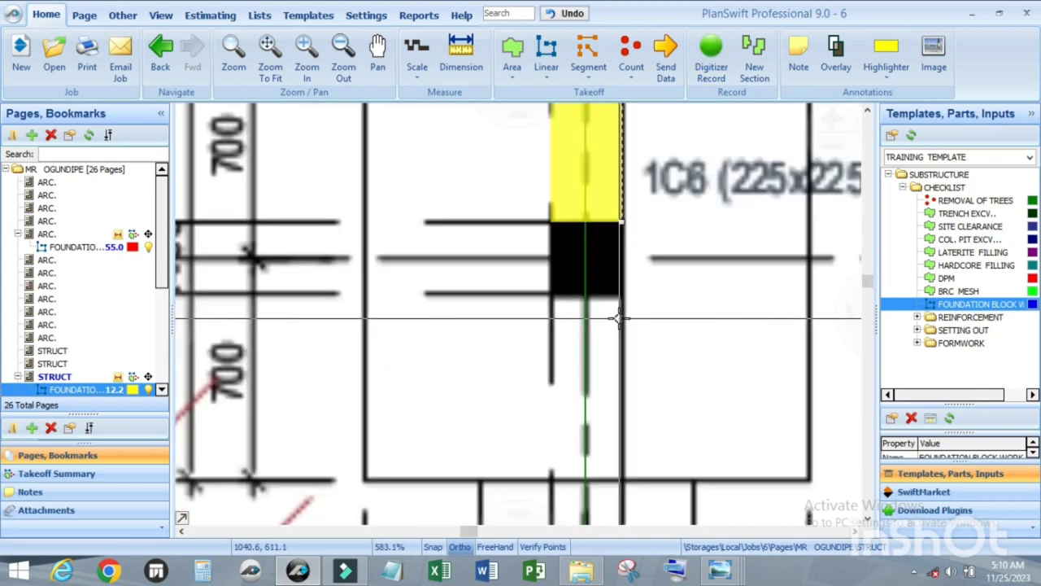
{"action": "left_click", "coordinate": [620, 318]}
{"action": "scroll", "coordinate": [621, 325], "scroll_direction": "up", "scroll_amount": 3}
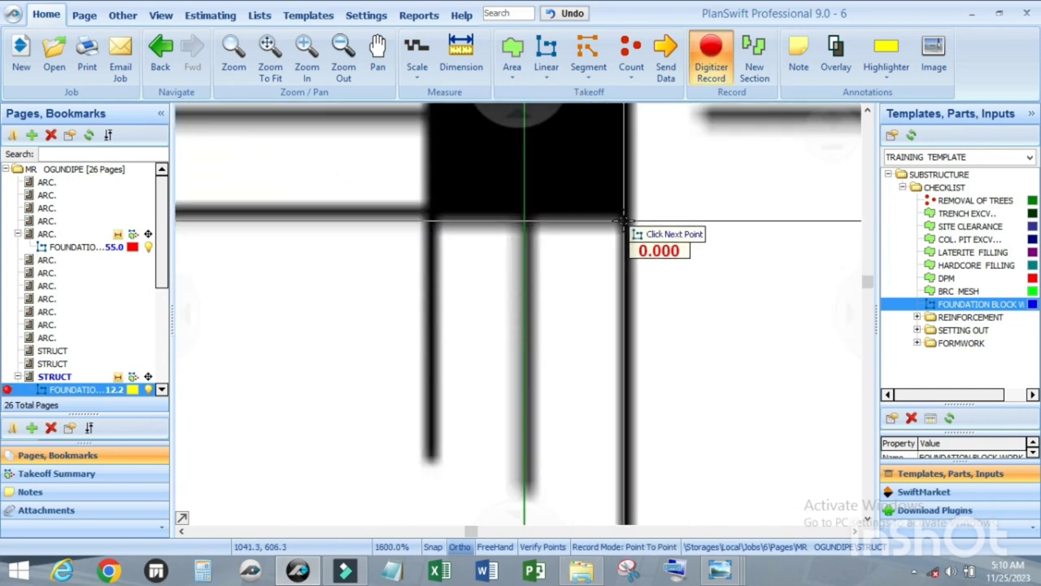
{"action": "scroll", "coordinate": [620, 244], "scroll_direction": "down", "scroll_amount": 6}
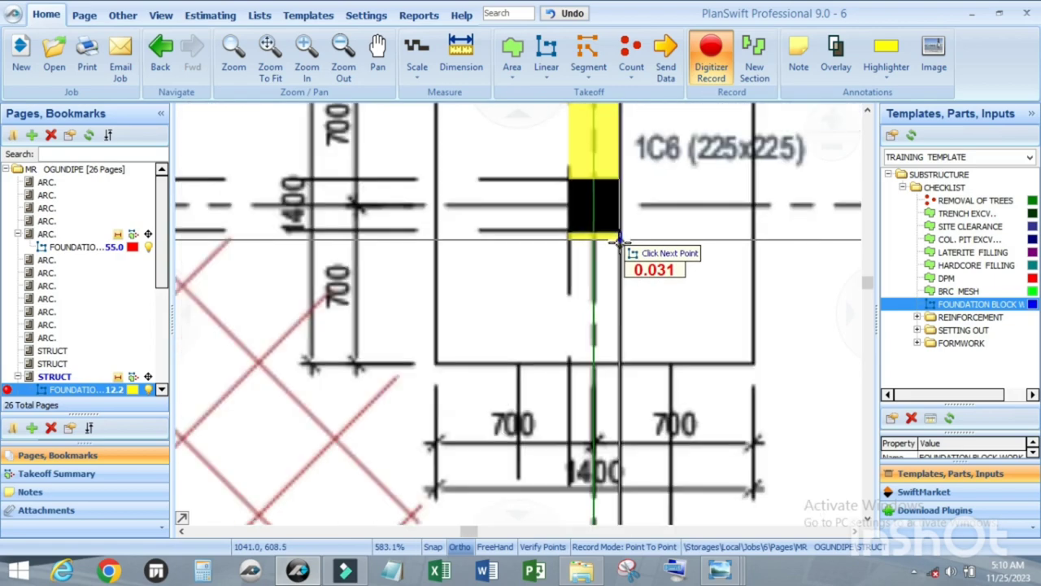
{"action": "scroll", "coordinate": [621, 277], "scroll_direction": "down", "scroll_amount": 2}
{"action": "scroll", "coordinate": [609, 326], "scroll_direction": "up", "scroll_amount": 5}
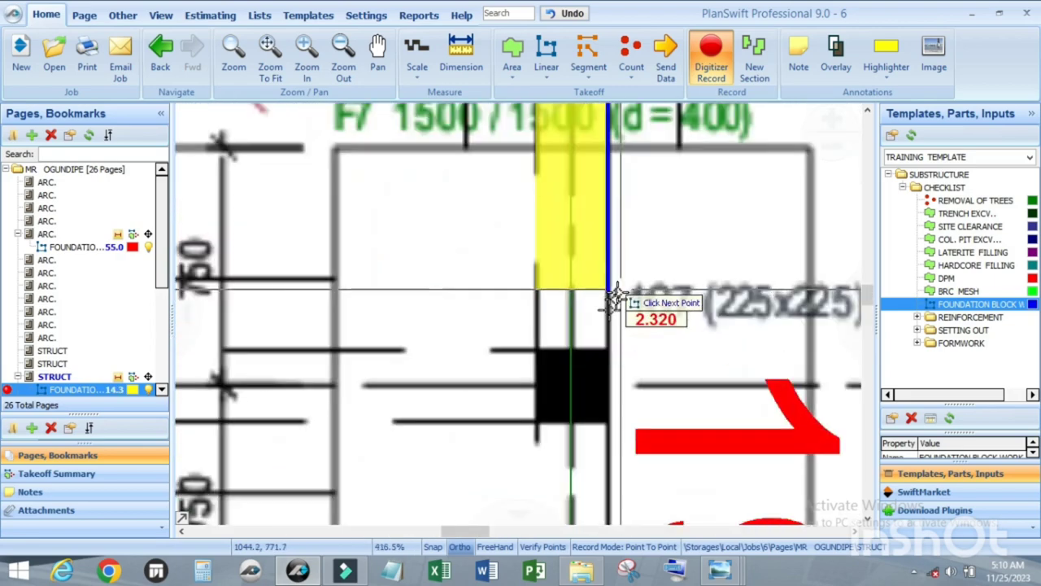
{"action": "scroll", "coordinate": [606, 384], "scroll_direction": "up", "scroll_amount": 3}
{"action": "double_click", "coordinate": [606, 383]}
Trace the block wall section along gridline E between the facing sides of columns 1C7 and 1C11, and end it.
{"action": "scroll", "coordinate": [575, 298], "scroll_direction": "down", "scroll_amount": 5}
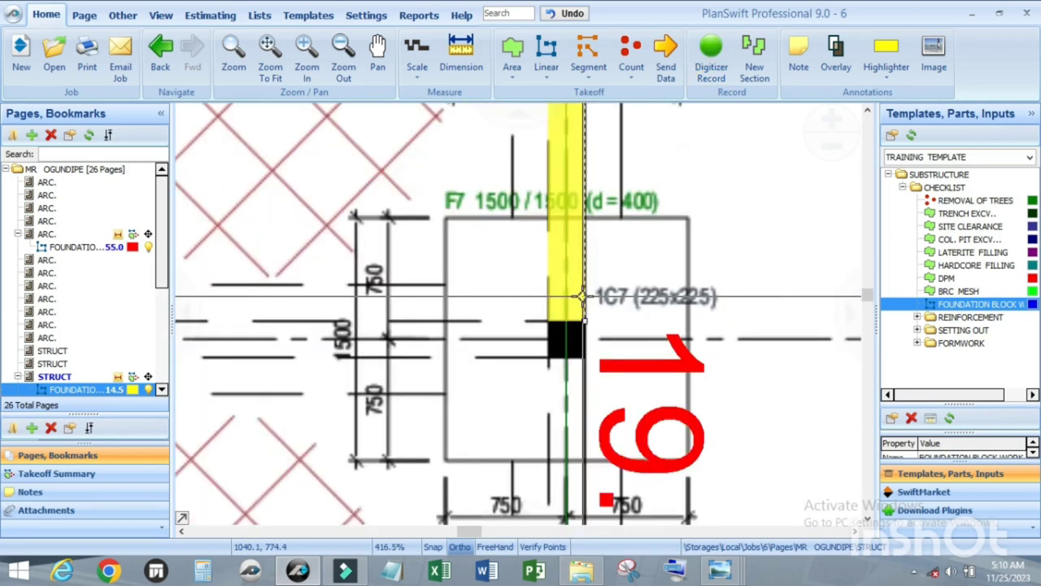
{"action": "scroll", "coordinate": [586, 353], "scroll_direction": "up", "scroll_amount": 4}
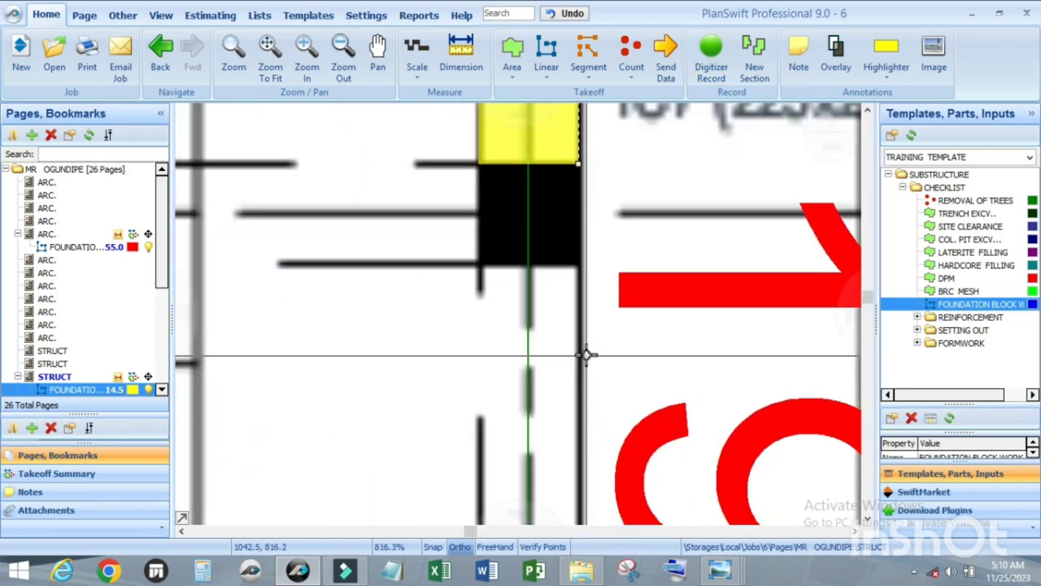
{"action": "left_click", "coordinate": [584, 317]}
{"action": "scroll", "coordinate": [581, 279], "scroll_direction": "up", "scroll_amount": 2}
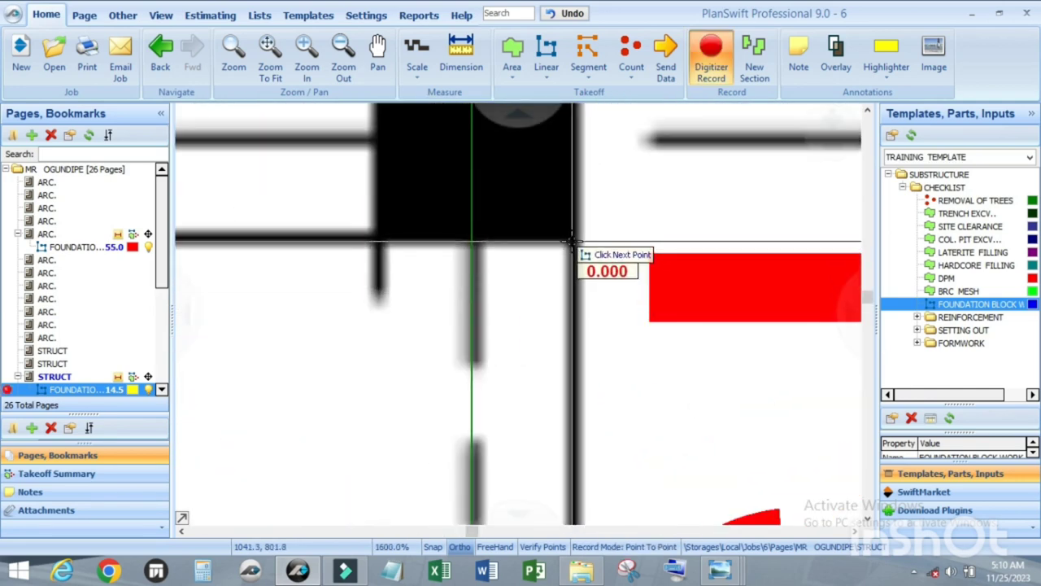
{"action": "scroll", "coordinate": [573, 235], "scroll_direction": "down", "scroll_amount": 7}
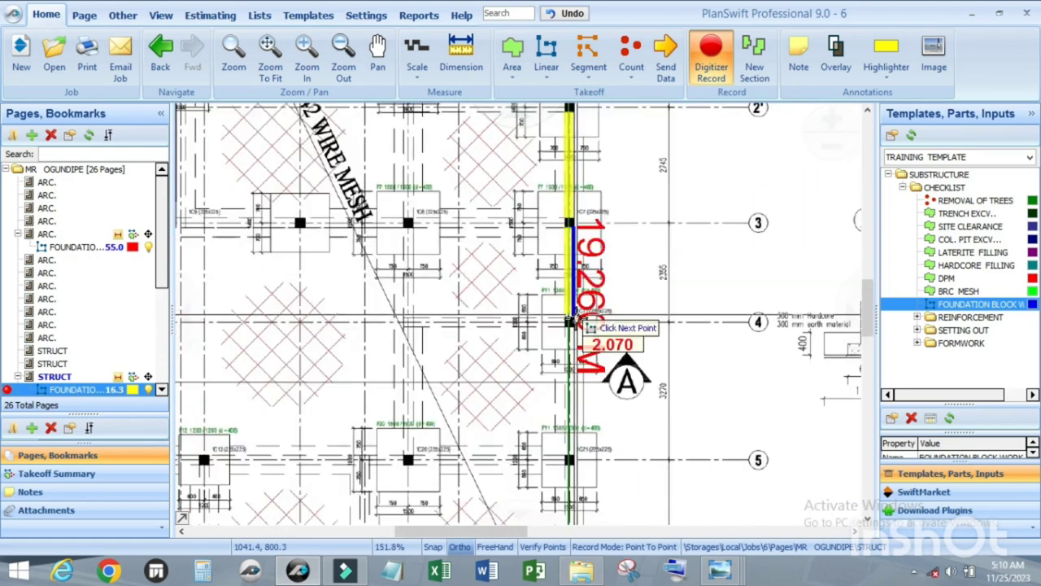
{"action": "scroll", "coordinate": [576, 322], "scroll_direction": "up", "scroll_amount": 5}
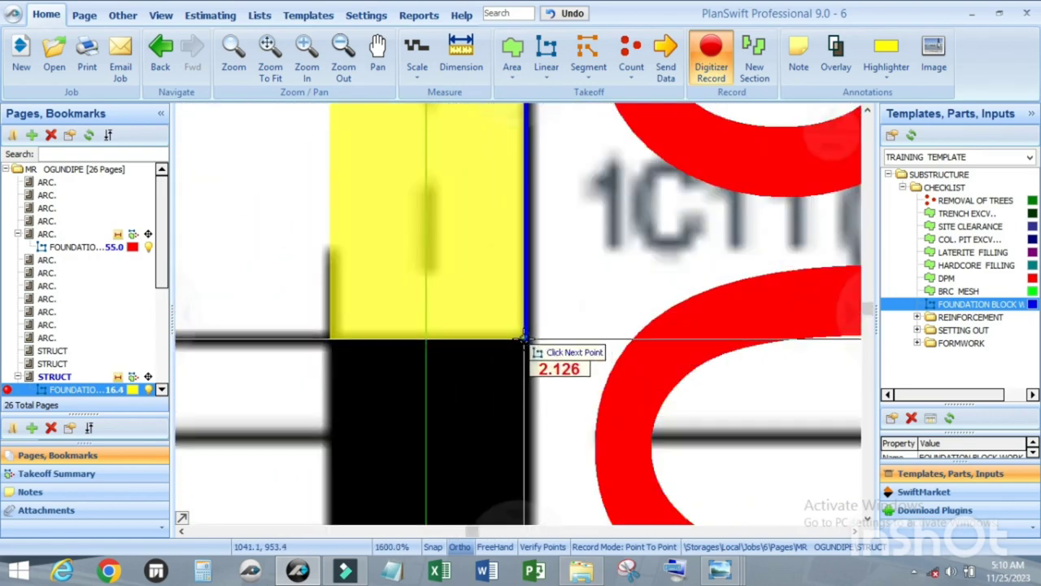
{"action": "double_click", "coordinate": [524, 338]}
Trace the block wall section along gridline E between the facing sides of columns 1C11 and 1C21, and end it.
{"action": "scroll", "coordinate": [614, 336], "scroll_direction": "down", "scroll_amount": 6}
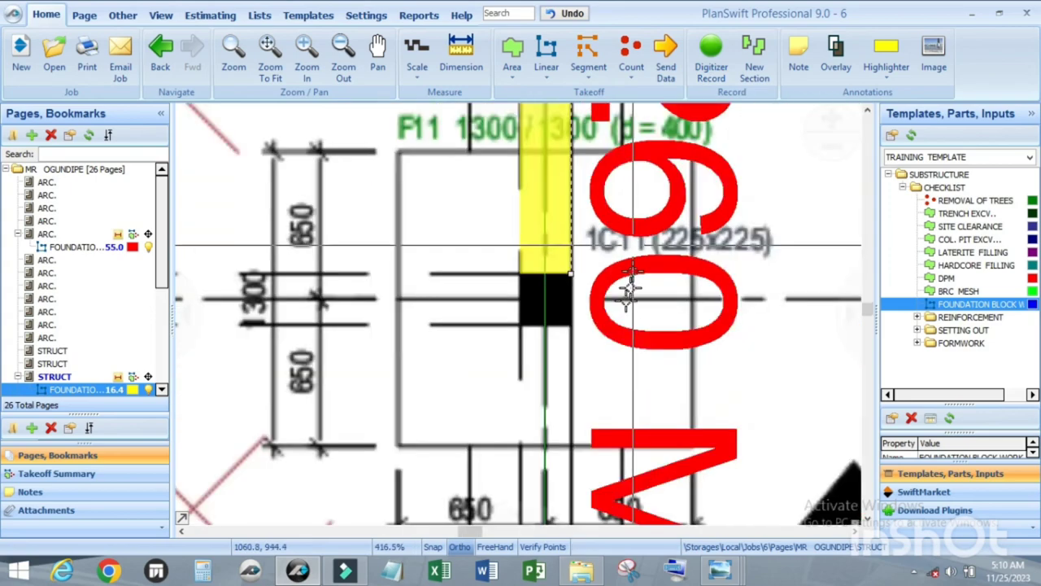
{"action": "scroll", "coordinate": [614, 336], "scroll_direction": "up", "scroll_amount": 2}
{"action": "left_click", "coordinate": [610, 336]}
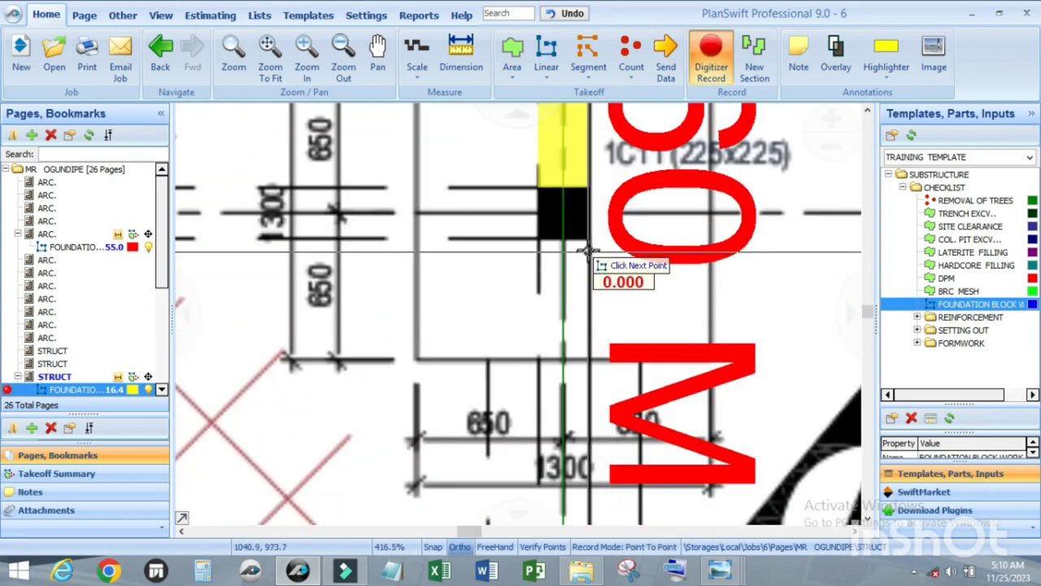
{"action": "scroll", "coordinate": [588, 252], "scroll_direction": "down", "scroll_amount": 4}
{"action": "scroll", "coordinate": [567, 236], "scroll_direction": "up", "scroll_amount": 5}
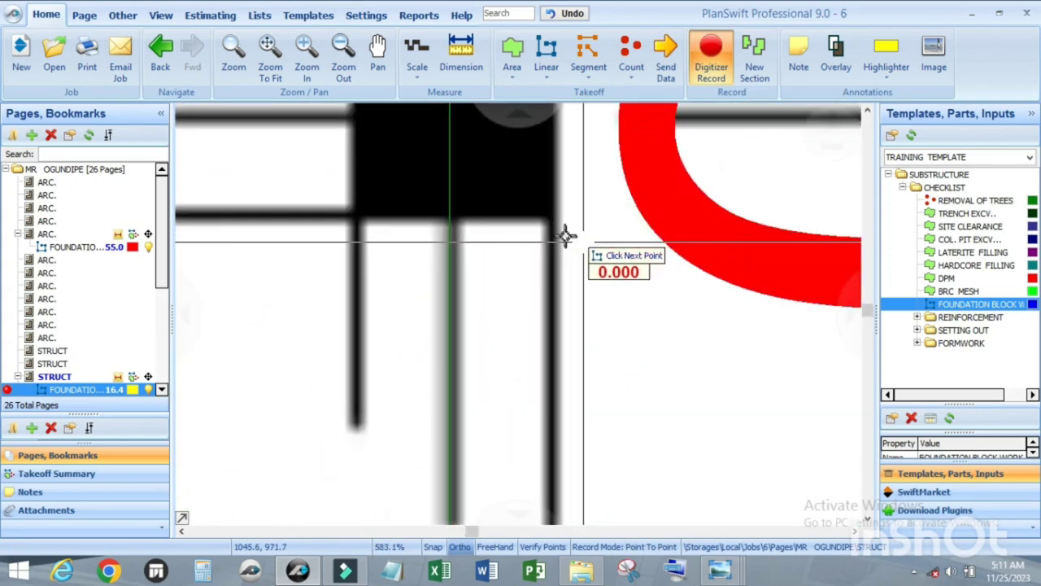
{"action": "scroll", "coordinate": [548, 221], "scroll_direction": "down", "scroll_amount": 4}
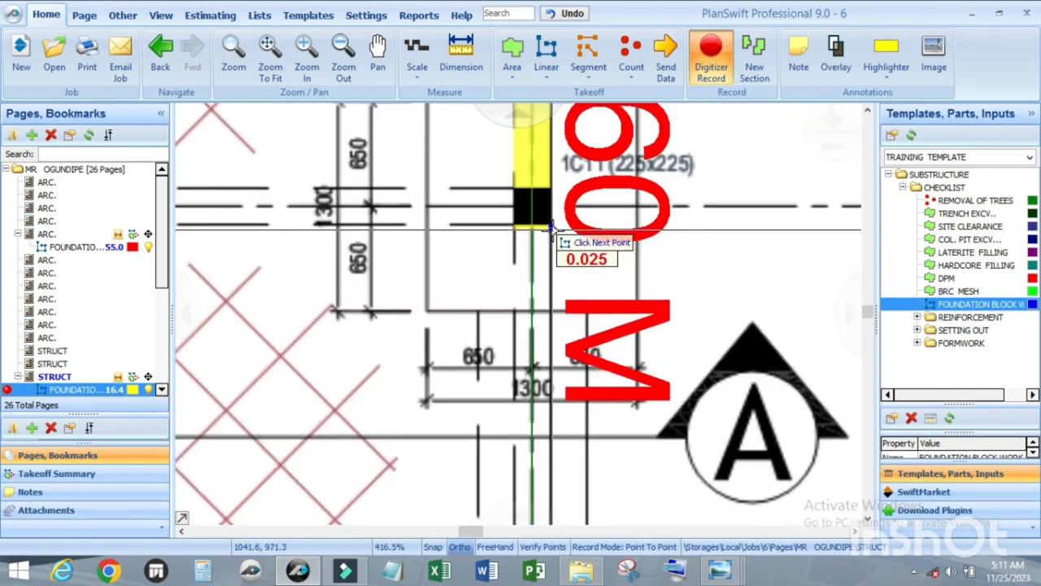
{"action": "scroll", "coordinate": [553, 272], "scroll_direction": "up", "scroll_amount": 3}
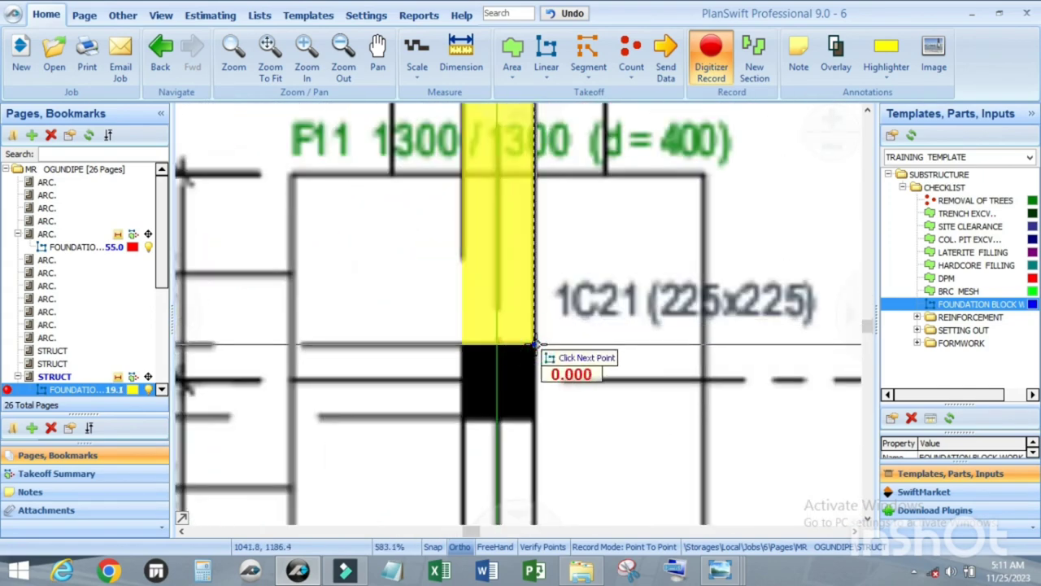
{"action": "double_click", "coordinate": [535, 345]}
Review the FOUNDATION BLOCK WORK takeoff on the architectural ground floor plan, and return to the one on the structural foundation layout.
{"action": "scroll", "coordinate": [593, 371], "scroll_direction": "down", "scroll_amount": 12}
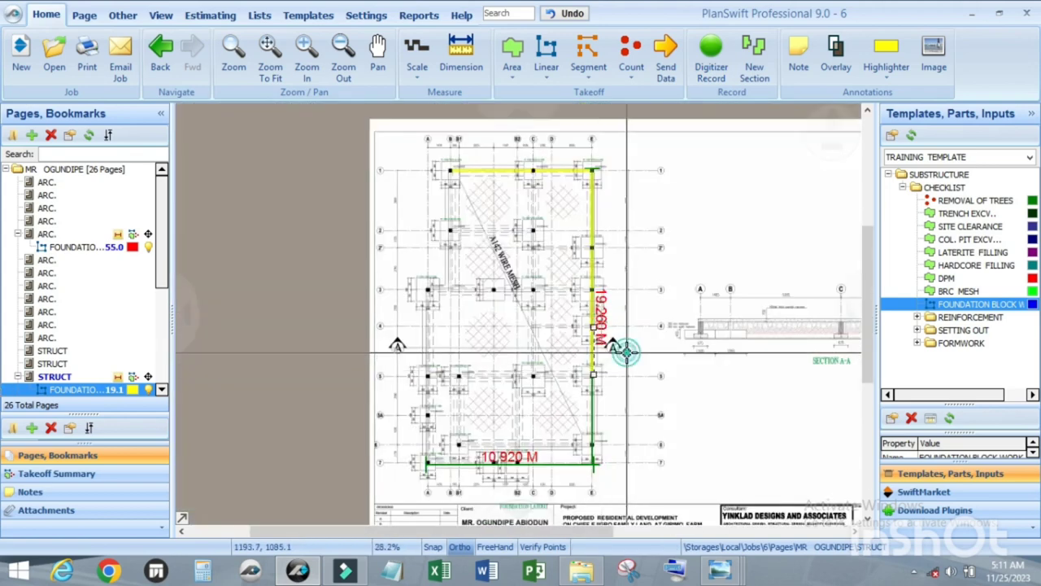
{"action": "scroll", "coordinate": [593, 249], "scroll_direction": "up", "scroll_amount": 3}
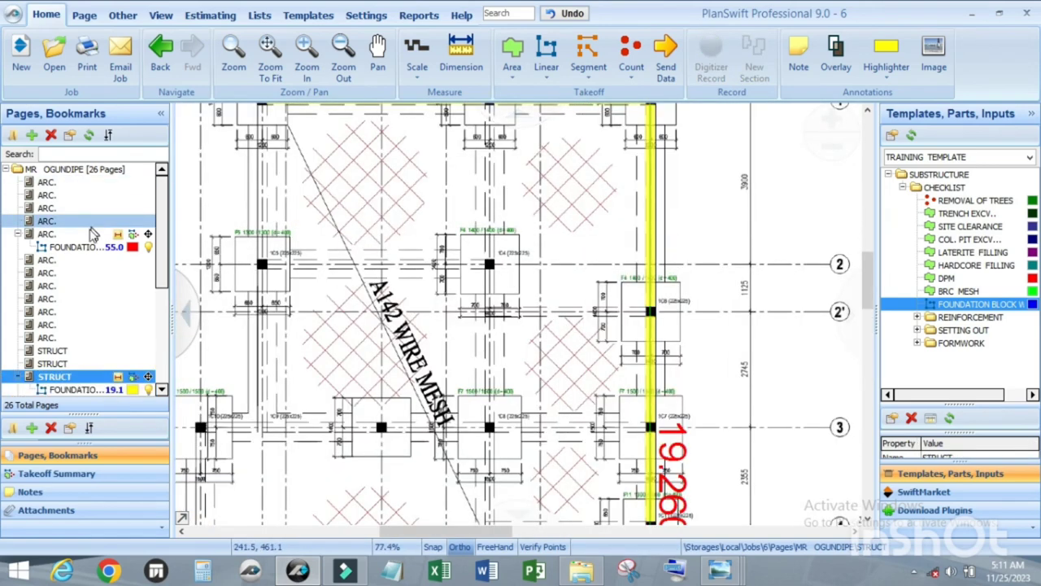
{"action": "left_click", "coordinate": [86, 246]}
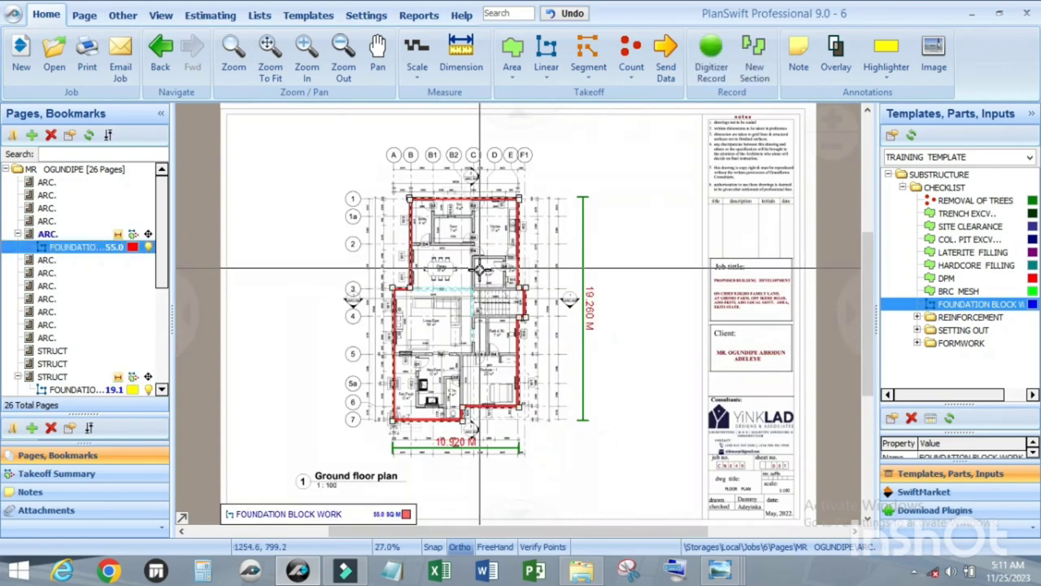
{"action": "scroll", "coordinate": [480, 268], "scroll_direction": "up", "scroll_amount": 2}
{"action": "scroll", "coordinate": [480, 268], "scroll_direction": "down", "scroll_amount": 2}
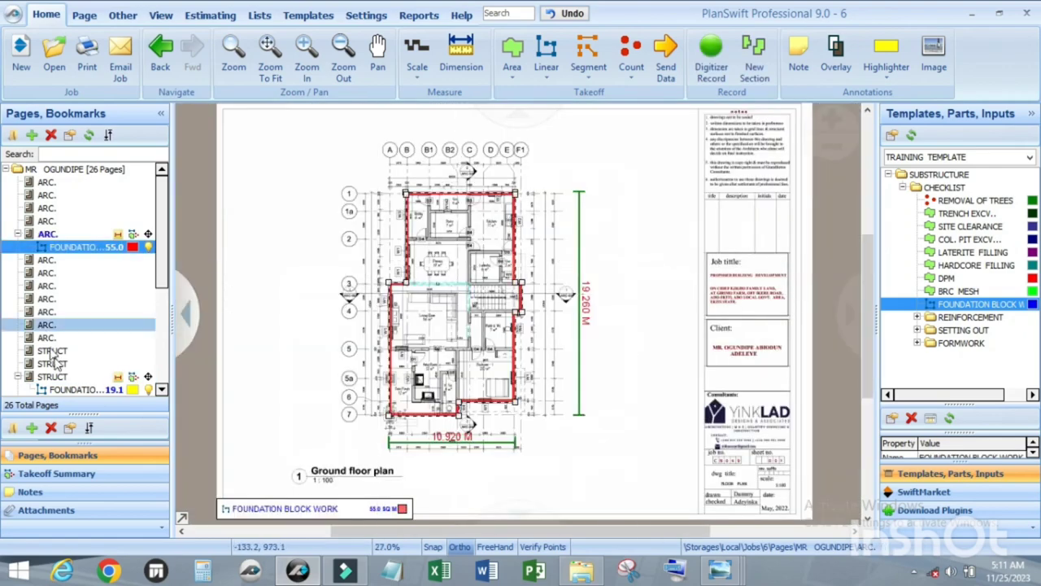
{"action": "scroll", "coordinate": [53, 358], "scroll_direction": "down", "scroll_amount": 2}
{"action": "left_click", "coordinate": [82, 312]}
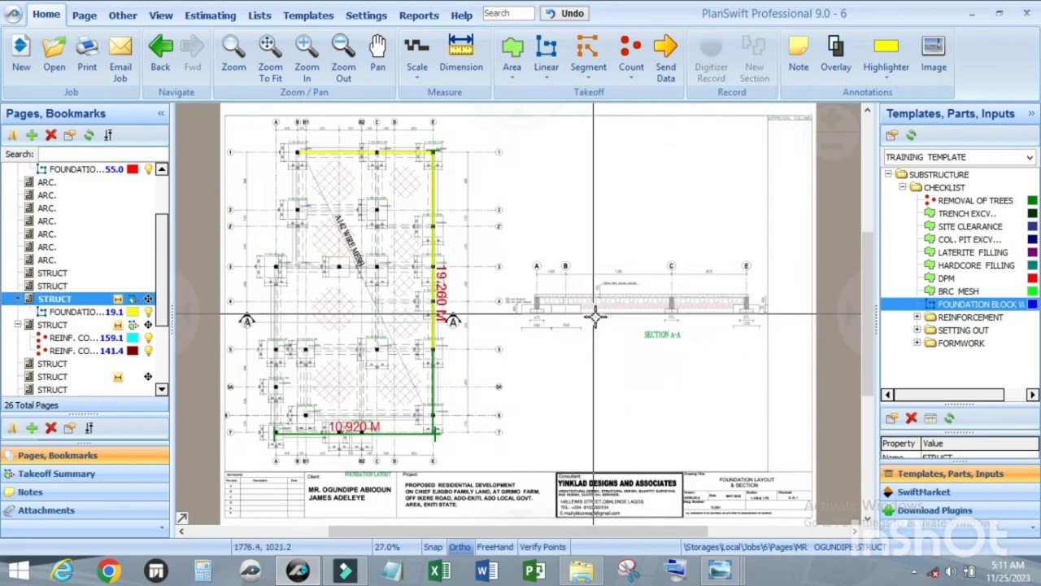
Show the takeoff legend on the foundation layout and widen it to fit the full FOUNDATION BLOCK WORK name.
{"action": "scroll", "coordinate": [596, 313], "scroll_direction": "down", "scroll_amount": 1}
{"action": "right_click", "coordinate": [538, 255]}
{"action": "left_click", "coordinate": [579, 285]}
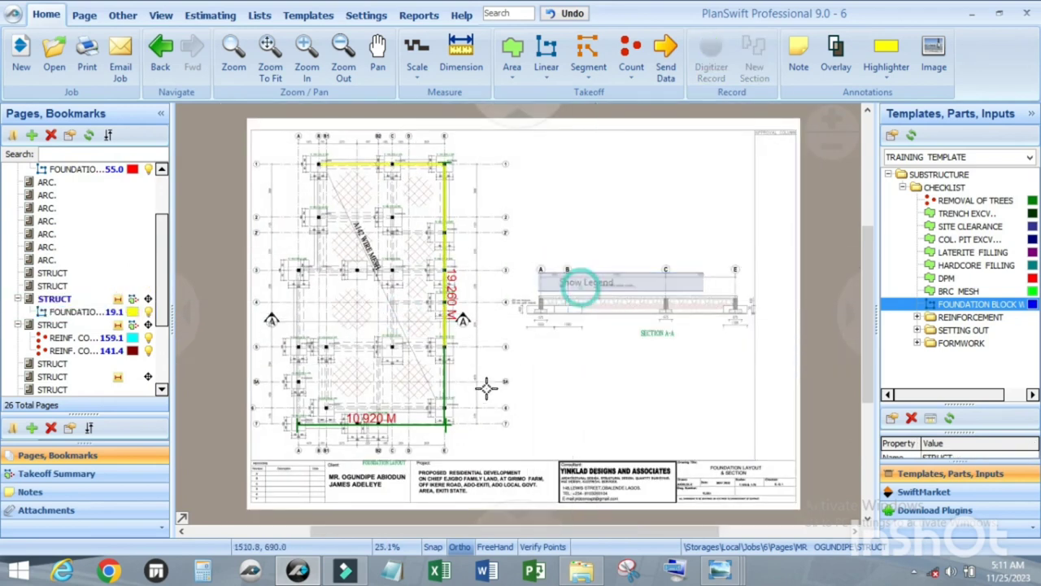
{"action": "scroll", "coordinate": [423, 481], "scroll_direction": "up", "scroll_amount": 4}
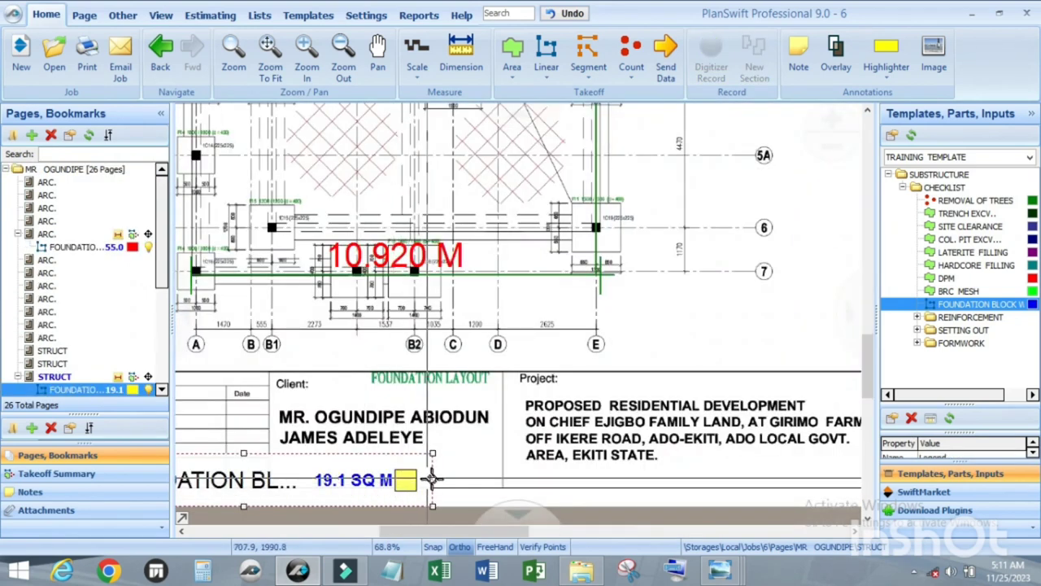
{"action": "left_click_drag", "start_coordinate": [432, 480], "coordinate": [550, 485]}
{"action": "scroll", "coordinate": [550, 498], "scroll_direction": "down", "scroll_amount": 3}
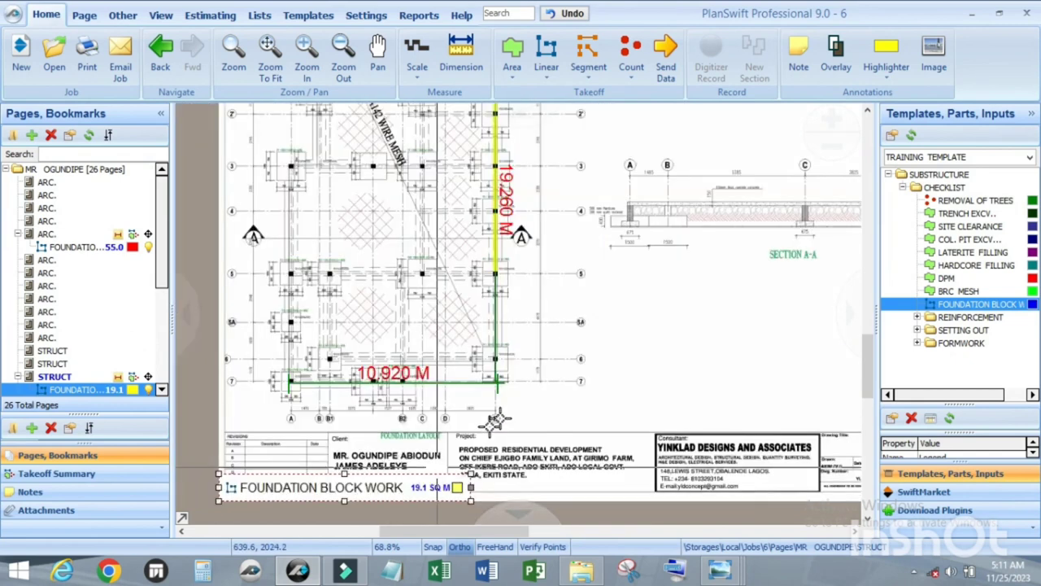